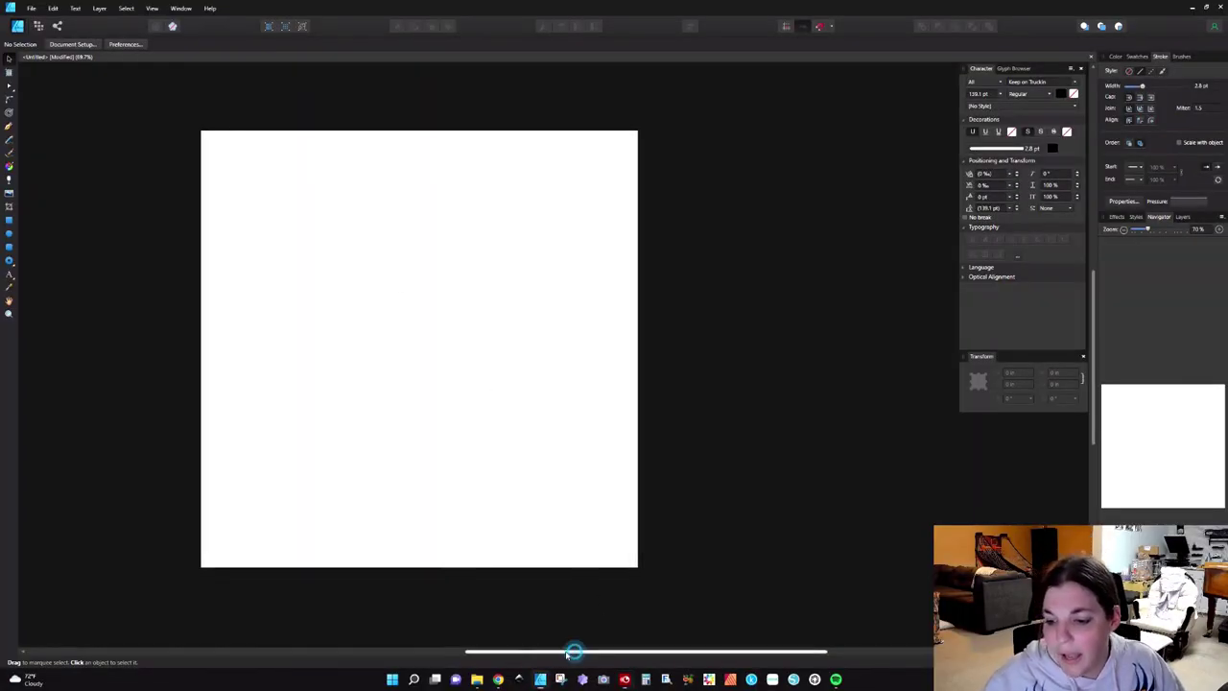
- Pick the Artistic Text Tool and browse the font list, including Keep on Truckin
left_click_drag(576, 652, 515, 651)
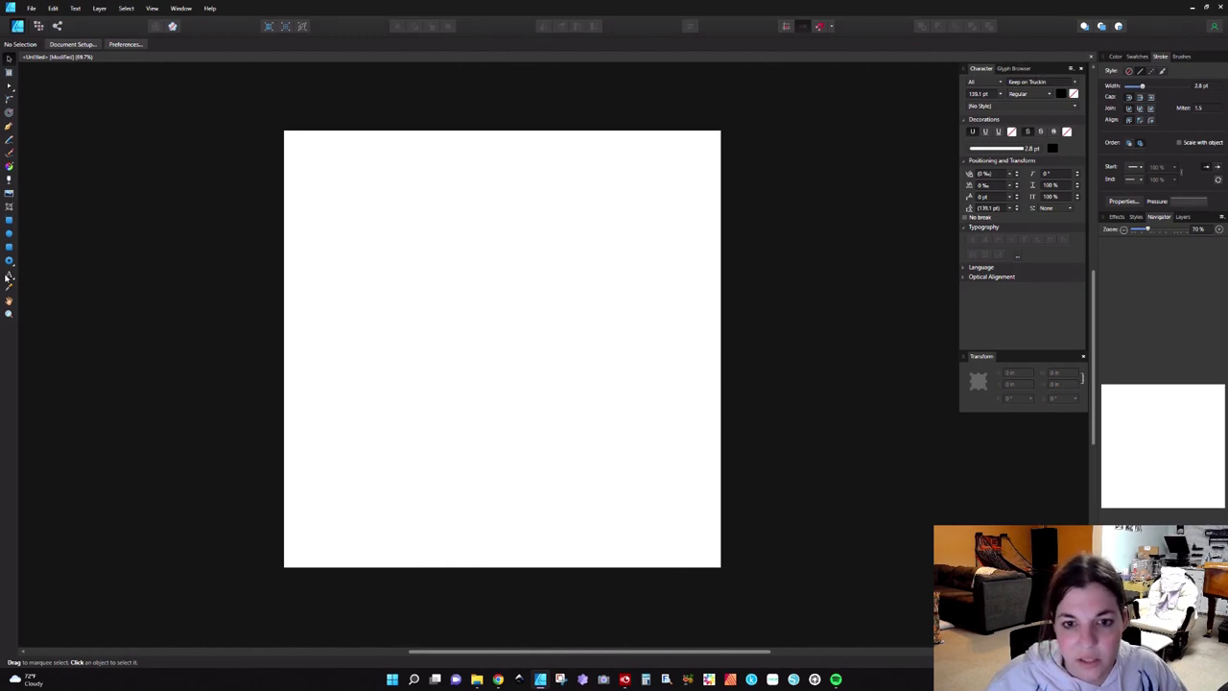
left_click(9, 276)
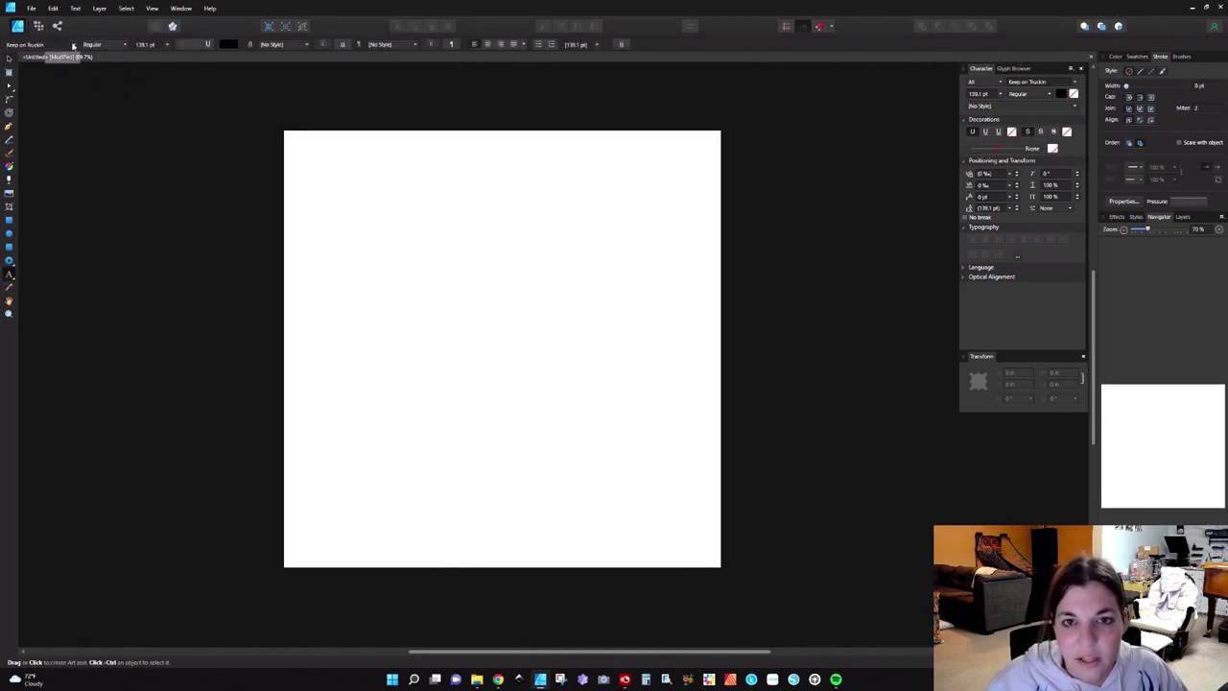
left_click(60, 45)
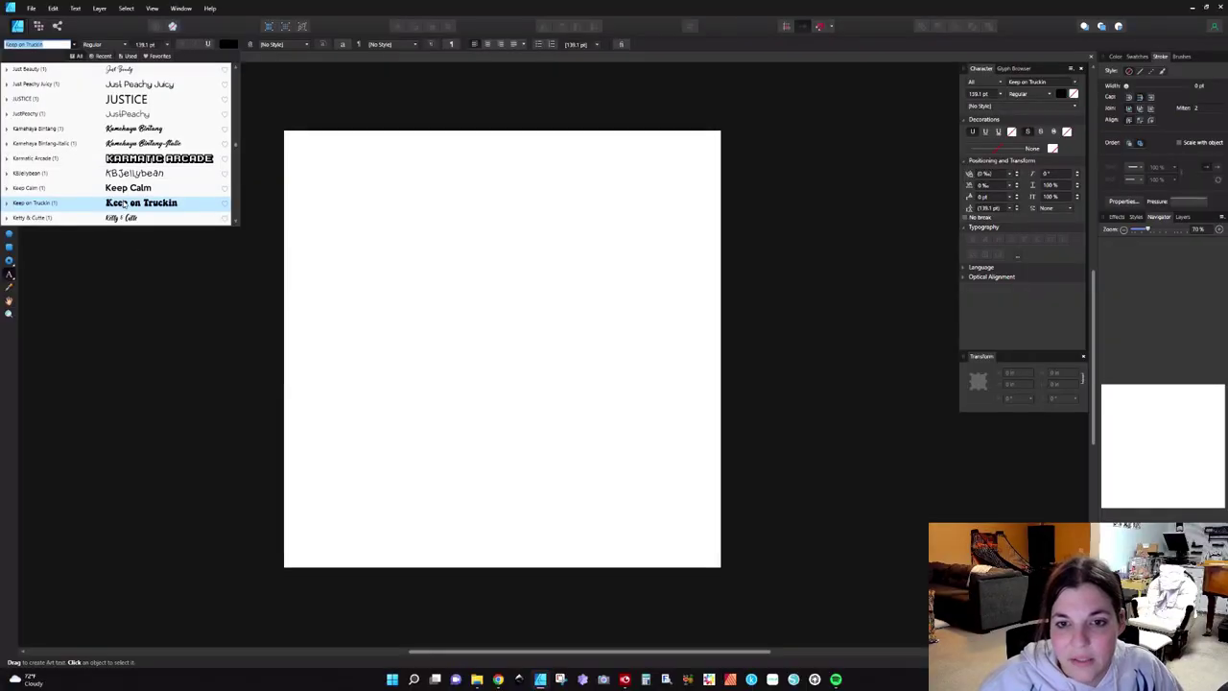
left_click(315, 4)
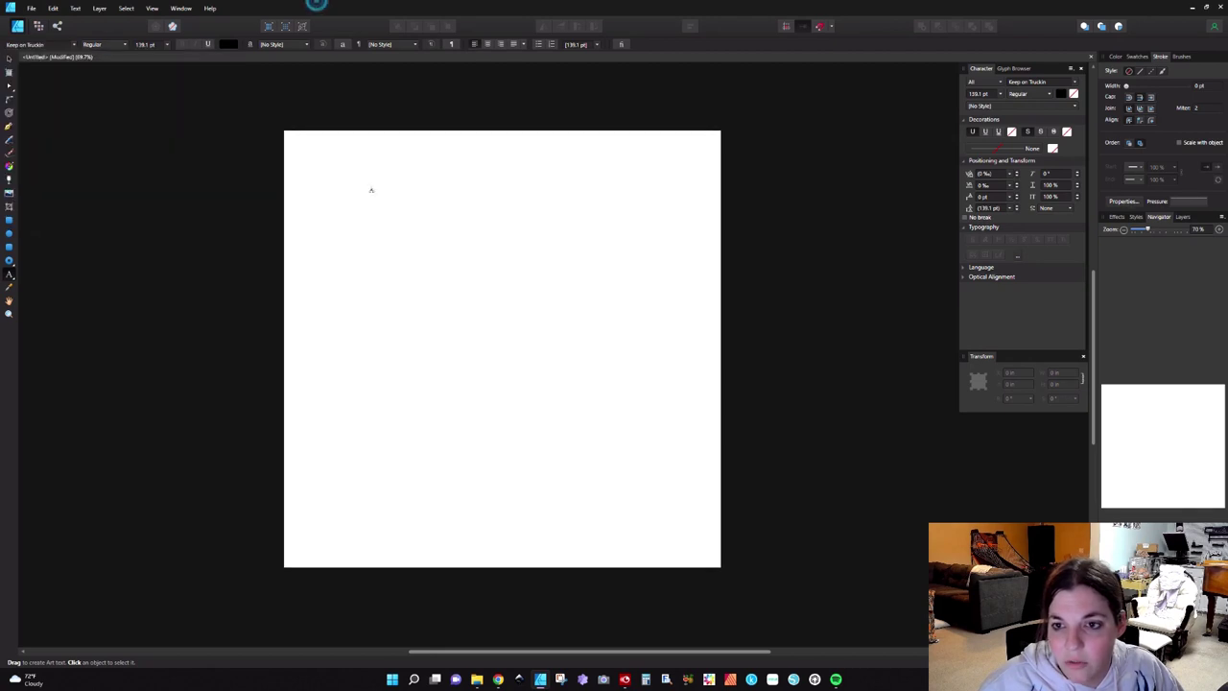
- Type STAY on the page in the Keep on Truckin font
left_click(370, 247)
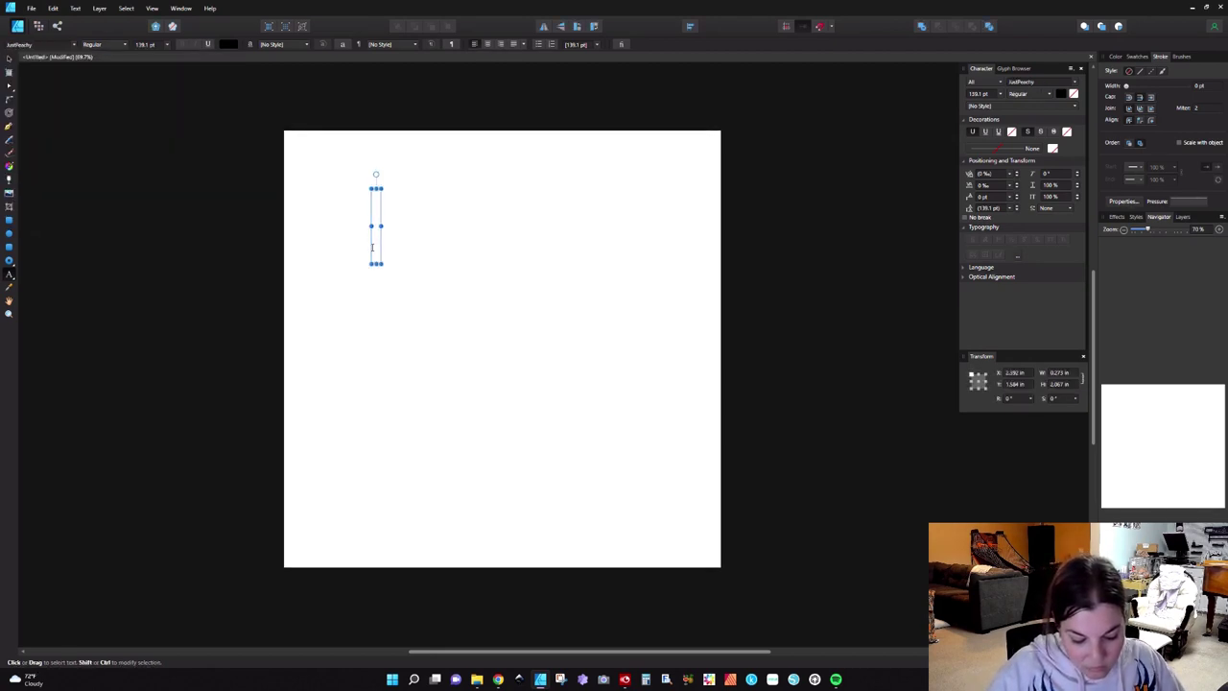
type("stay")
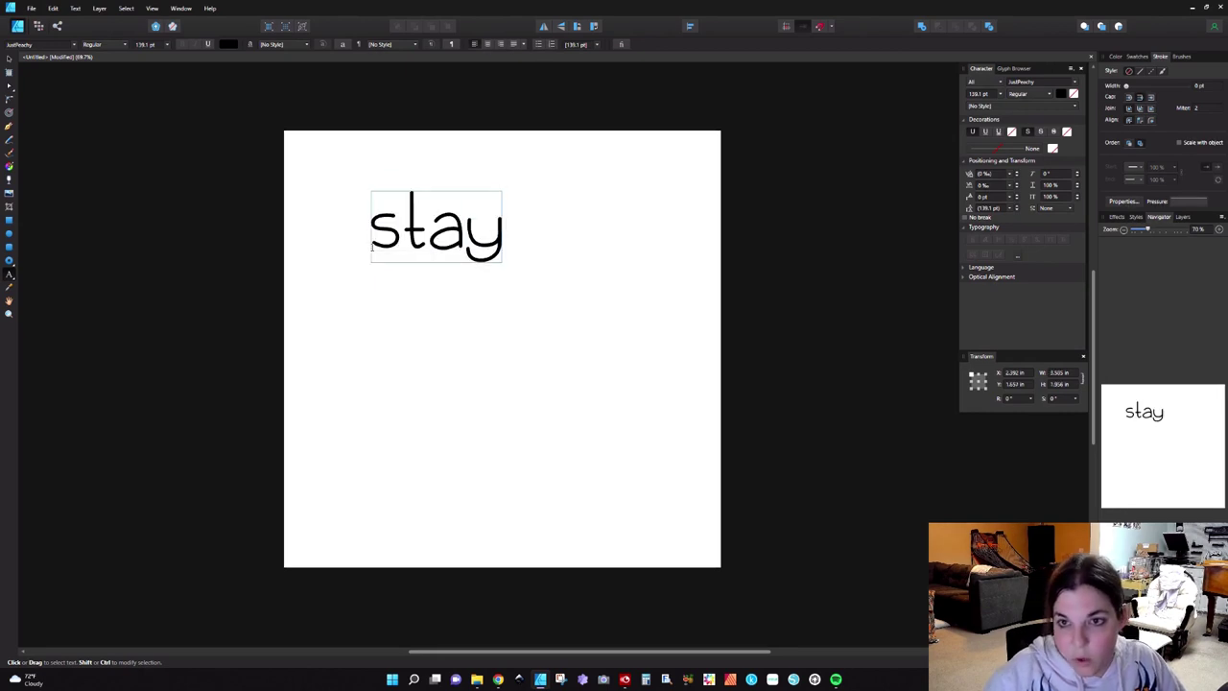
key("ctrl+a")
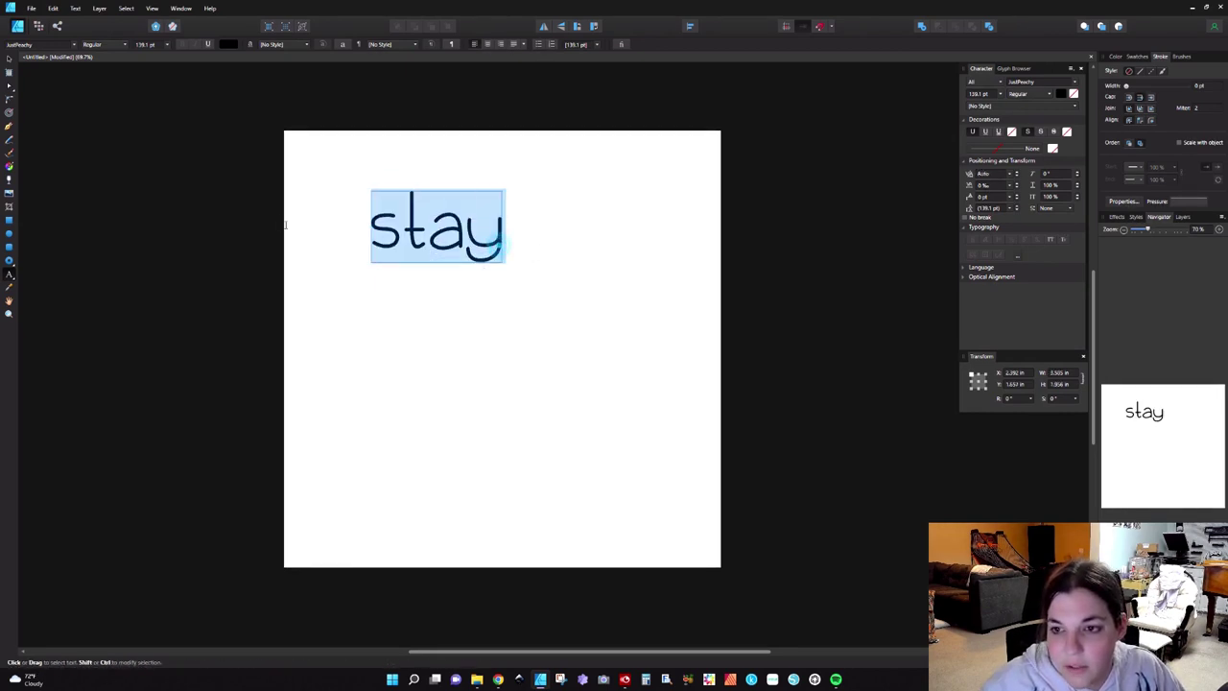
left_click(54, 46)
type("keep")
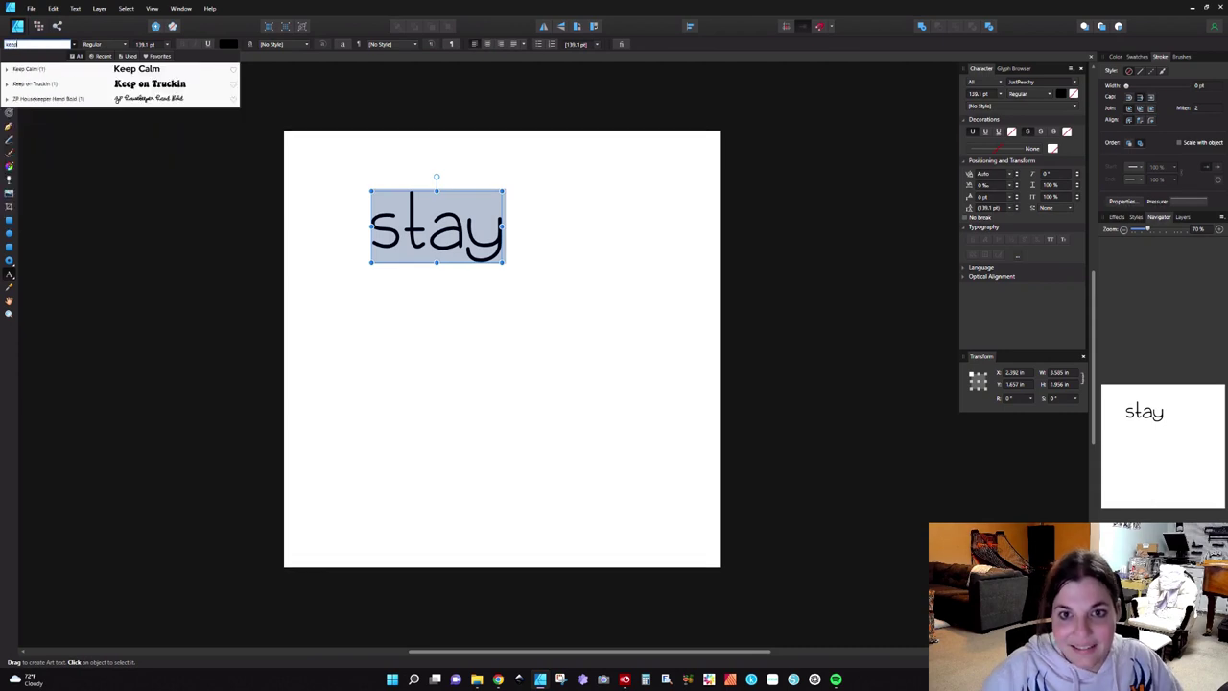
left_click(72, 84)
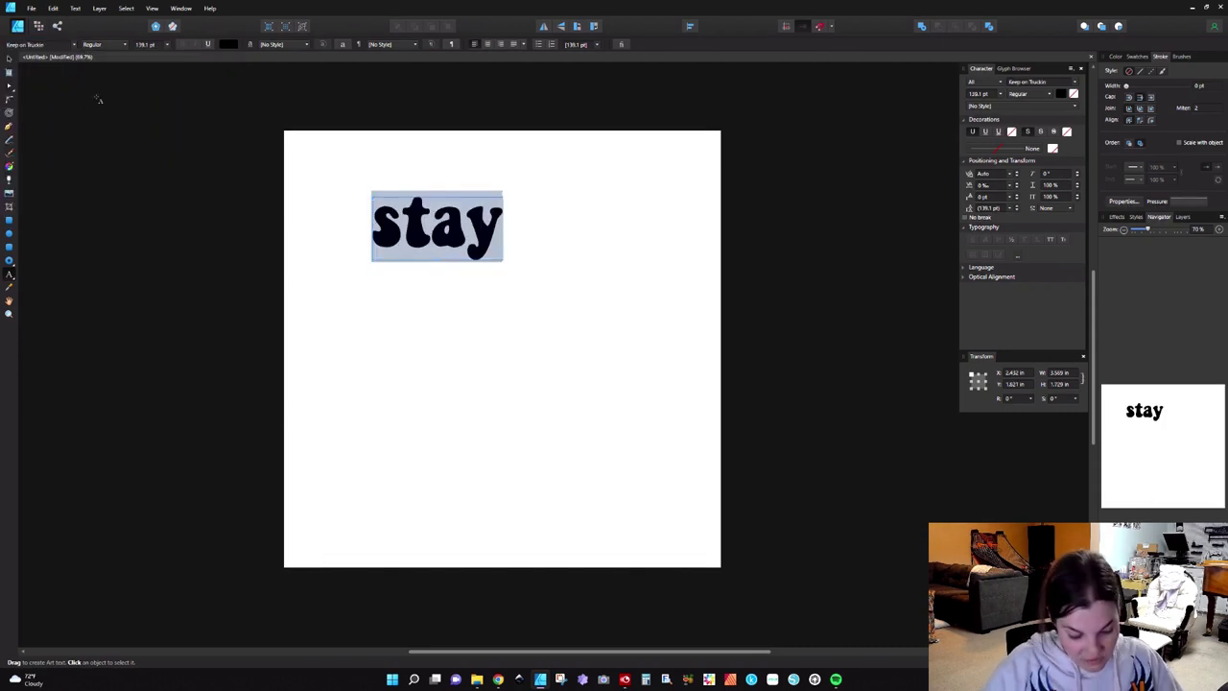
type("STAY")
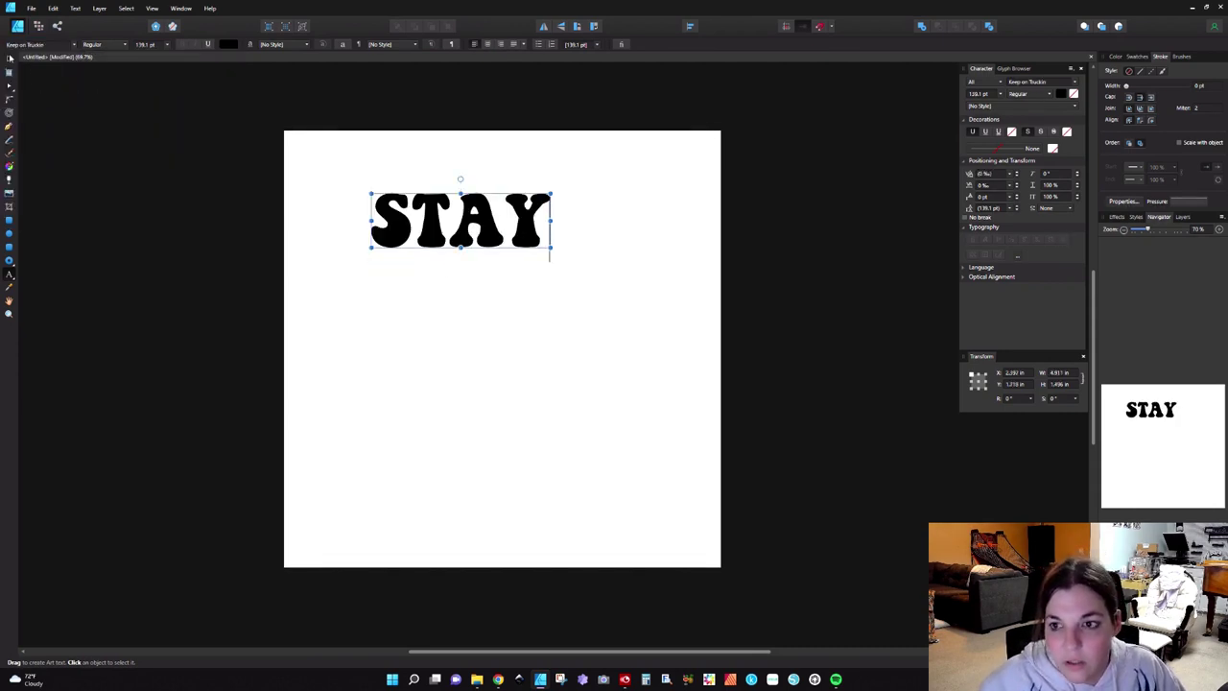
left_click(9, 58)
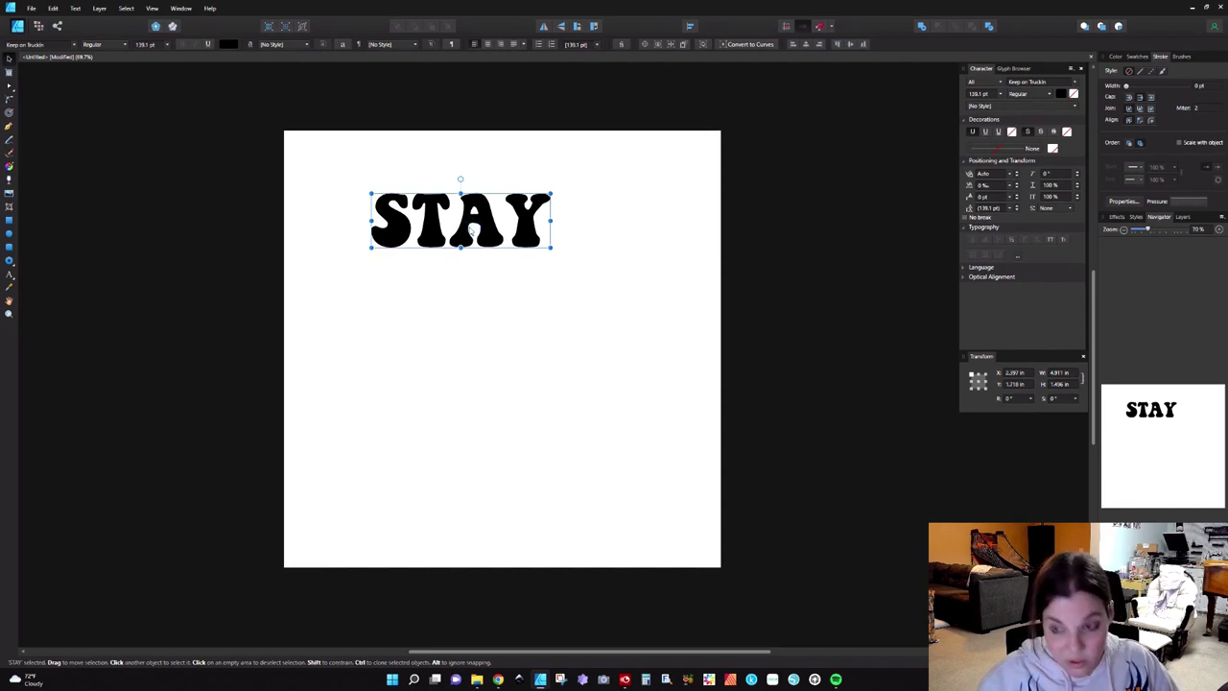
- Duplicate STAY into three more lines below and retype the second line as WILD
left_click_drag(471, 231, 471, 277)
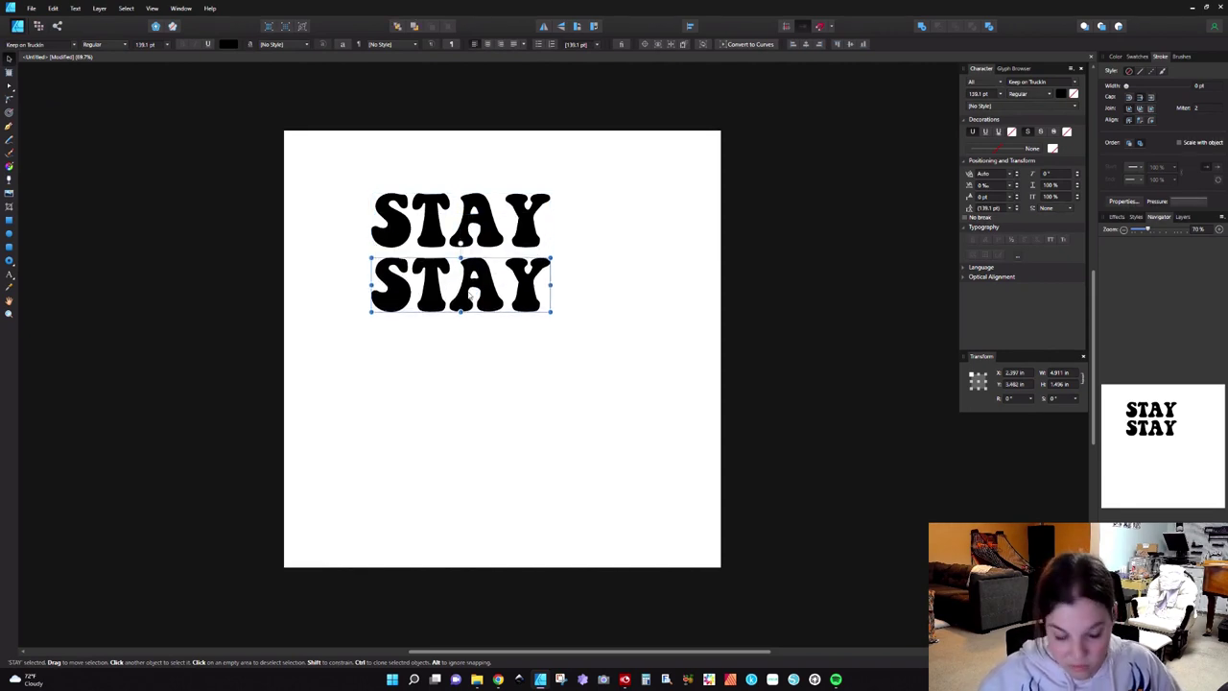
key("ctrl+j")
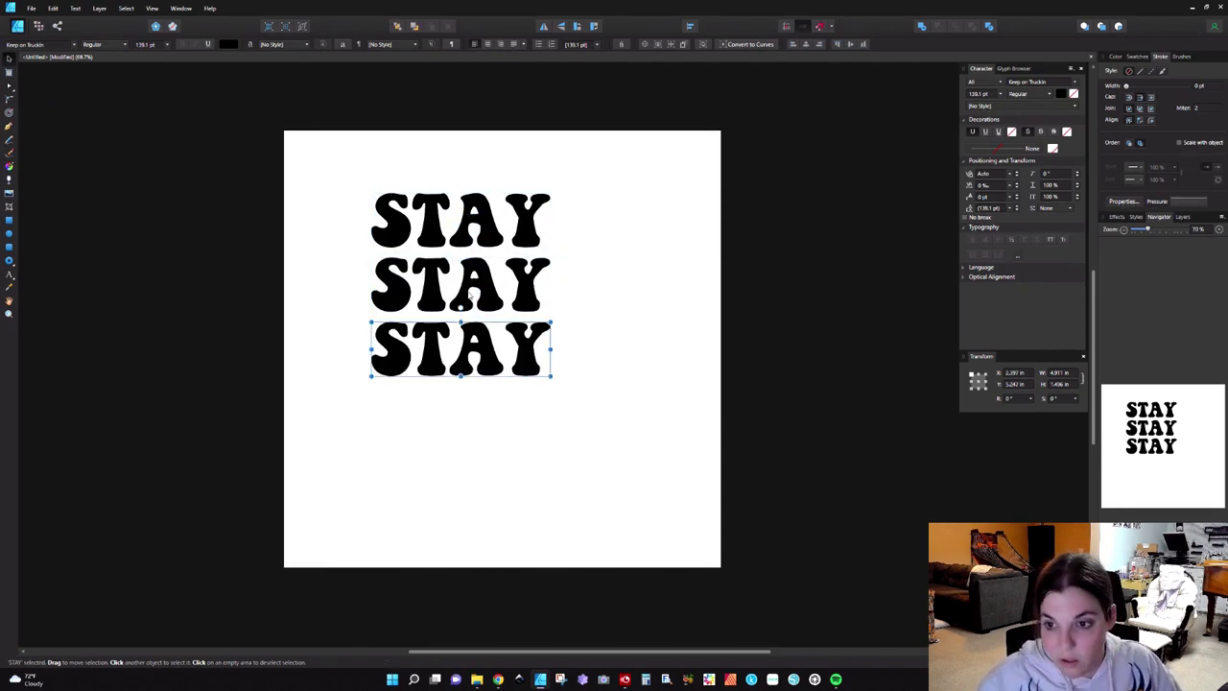
key("ctrl+j")
double_click(528, 295)
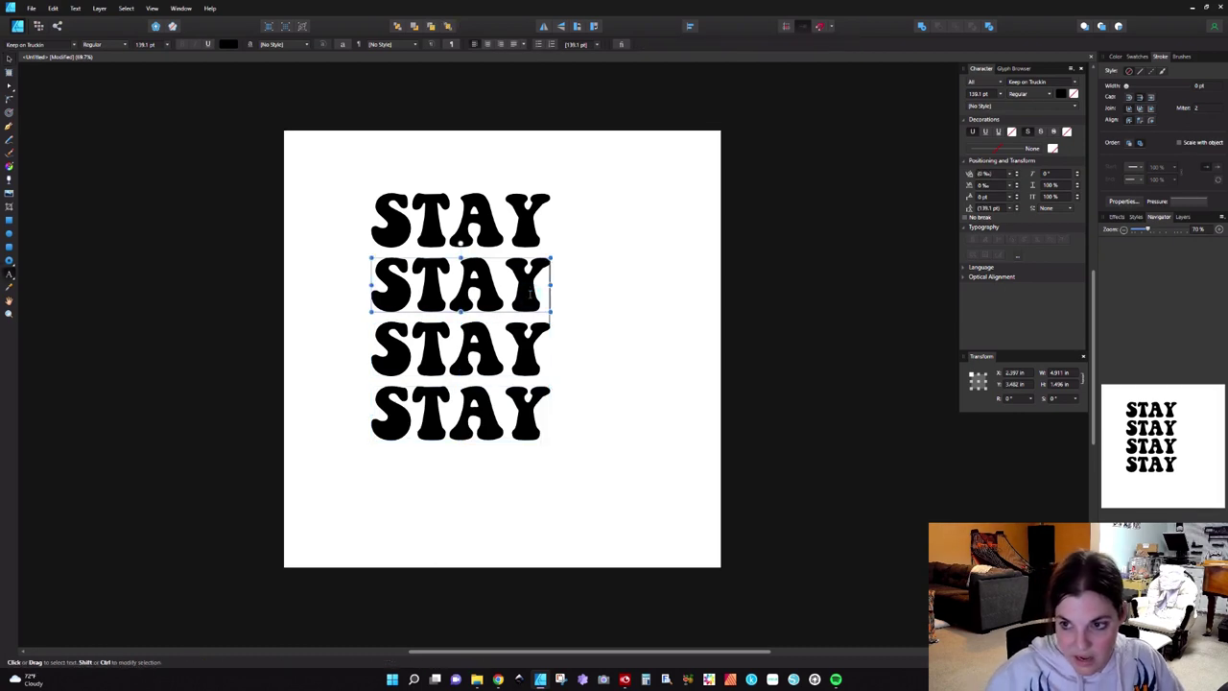
key("ctrl+a")
type("WILD")
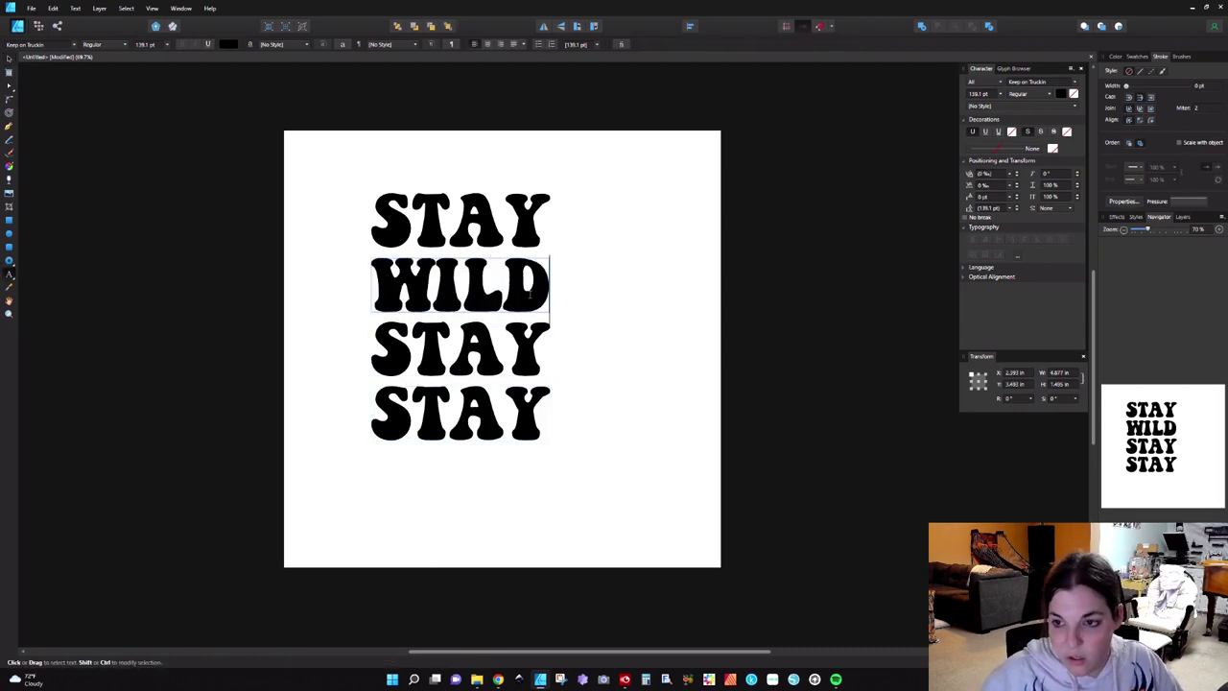
- Retype the third line as CHILD and delete the extra bottom STAY line
double_click(535, 340)
key("ctrl+a")
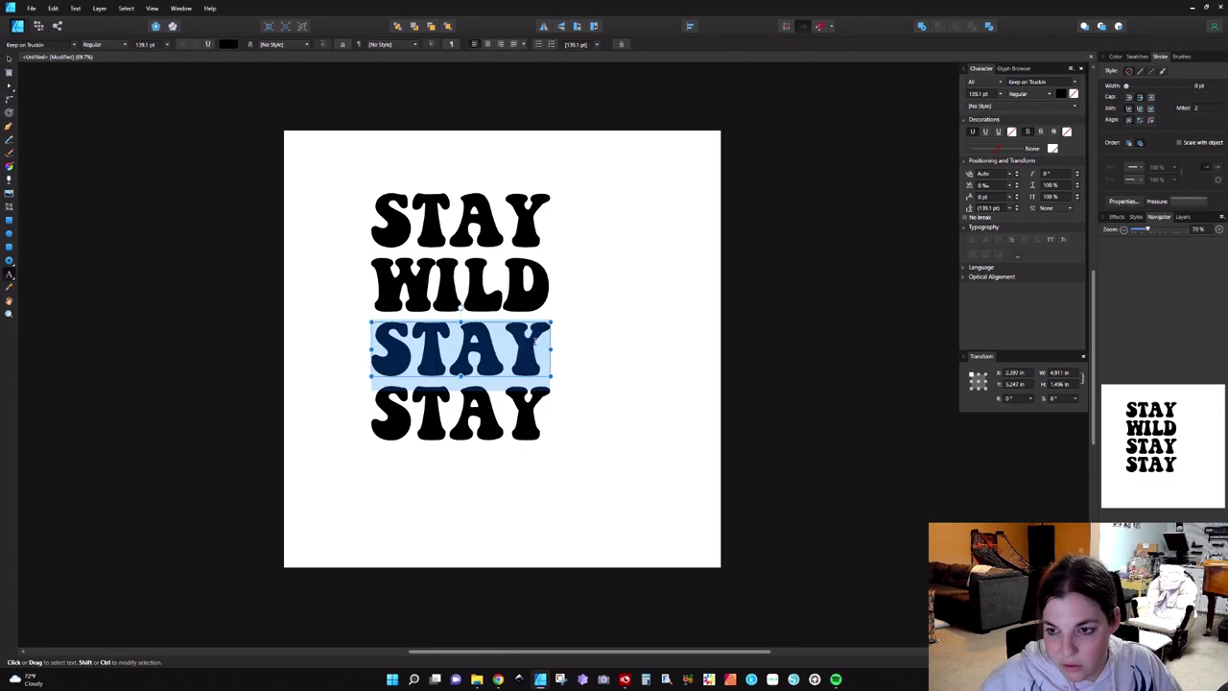
type("CHILD")
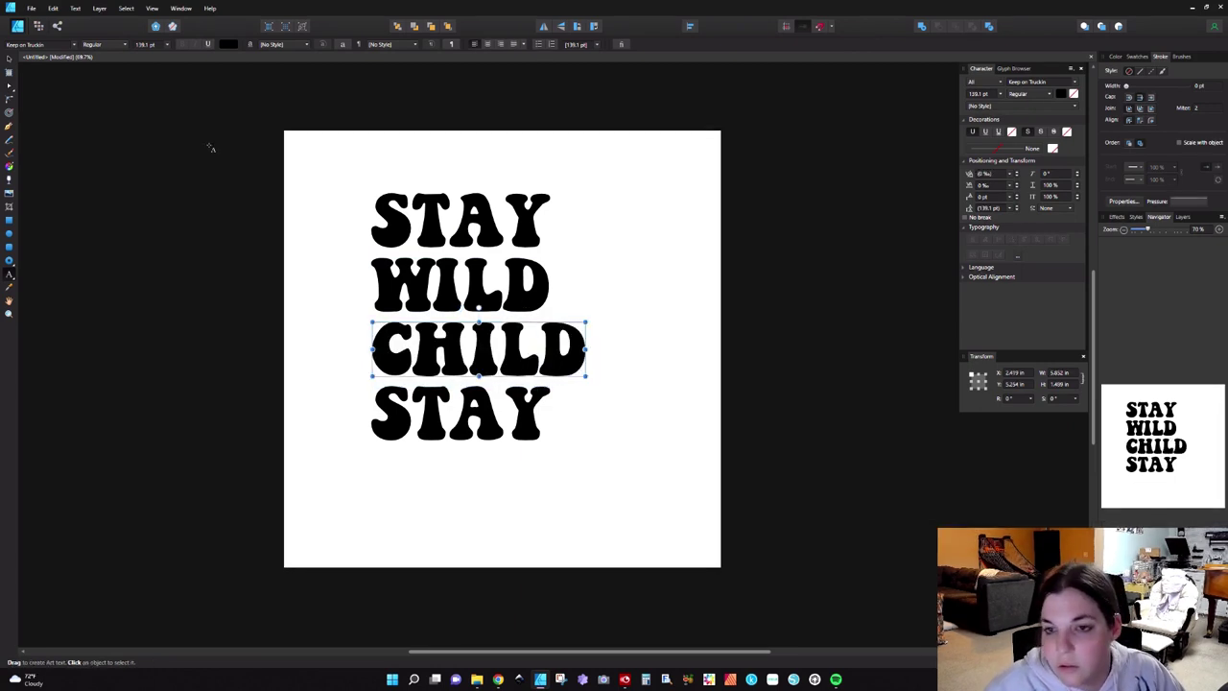
left_click(10, 59)
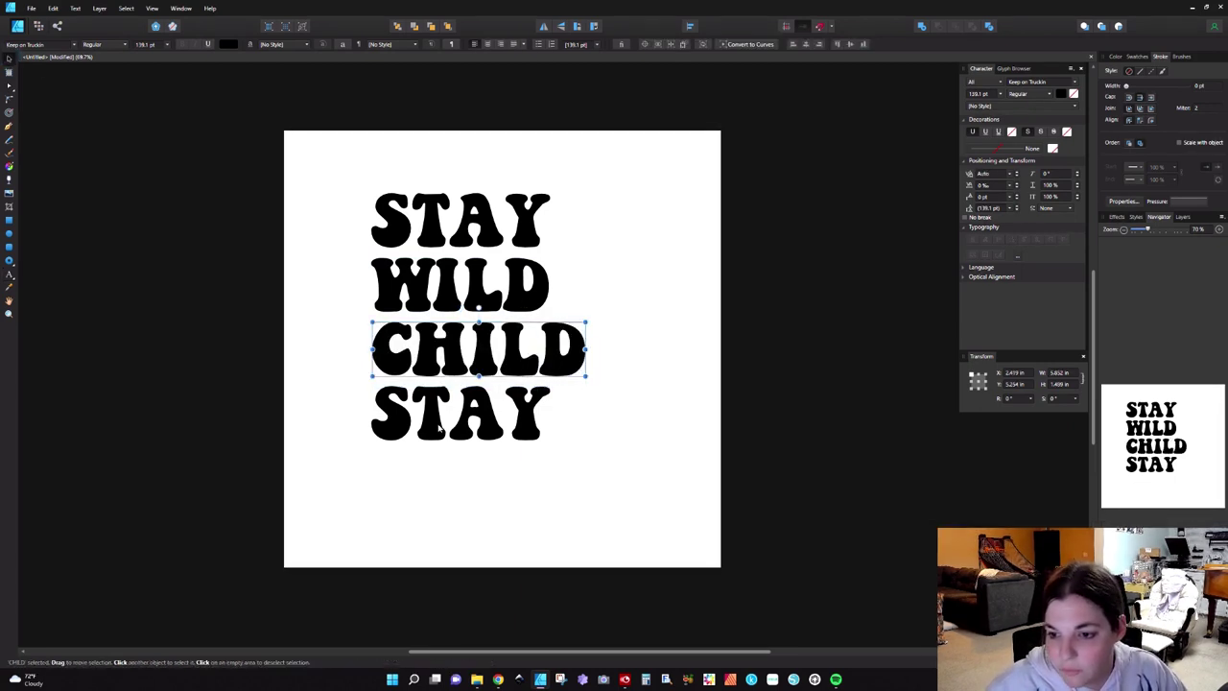
left_click(438, 428)
key("Delete")
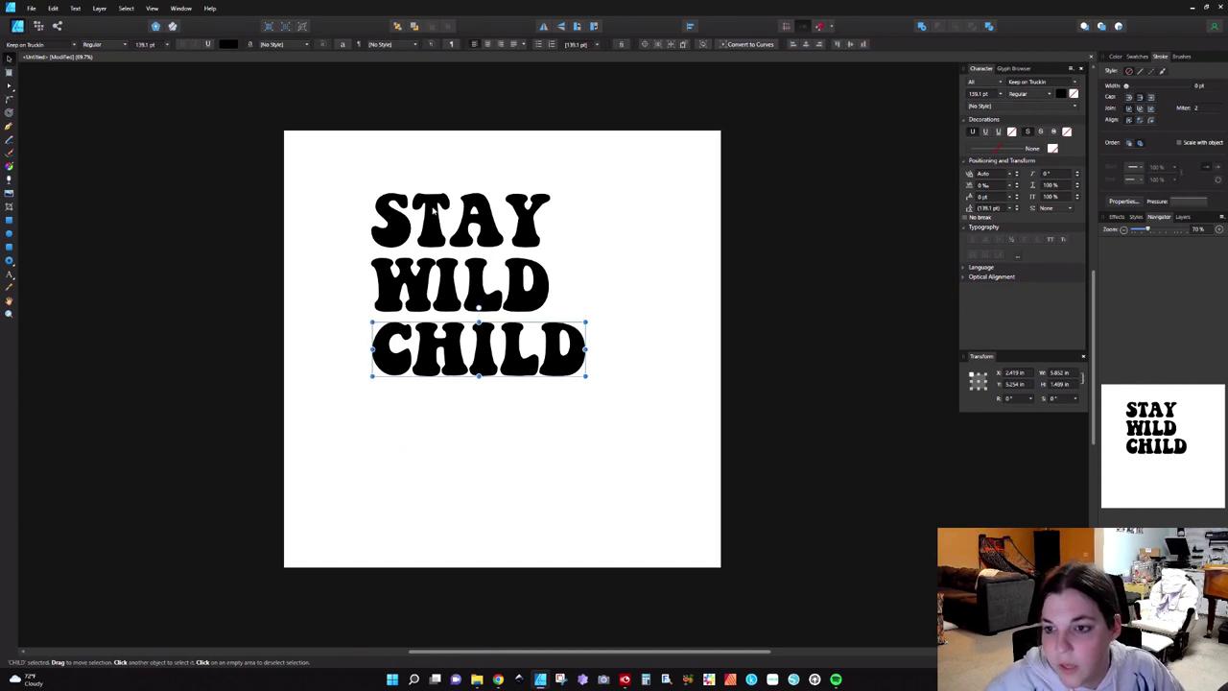
- Enlarge the three text lines and roughly reposition STAY, WILD and CHILD
left_click_drag(342, 160, 729, 437)
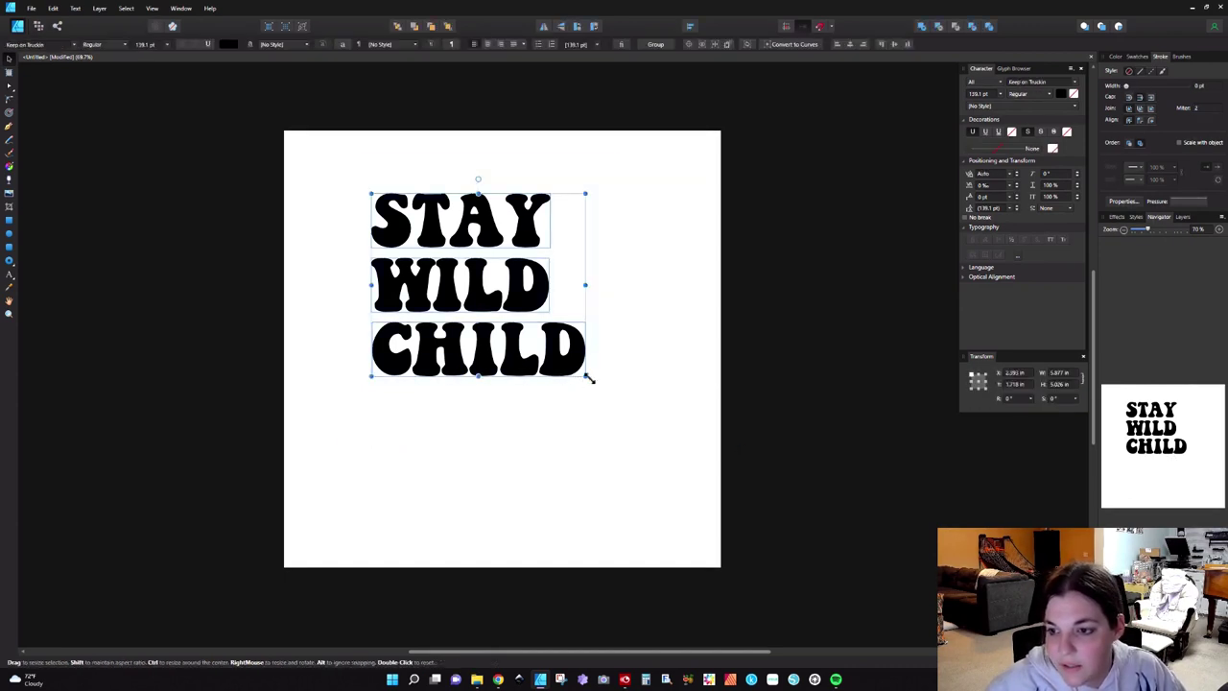
left_click_drag(588, 380, 745, 548)
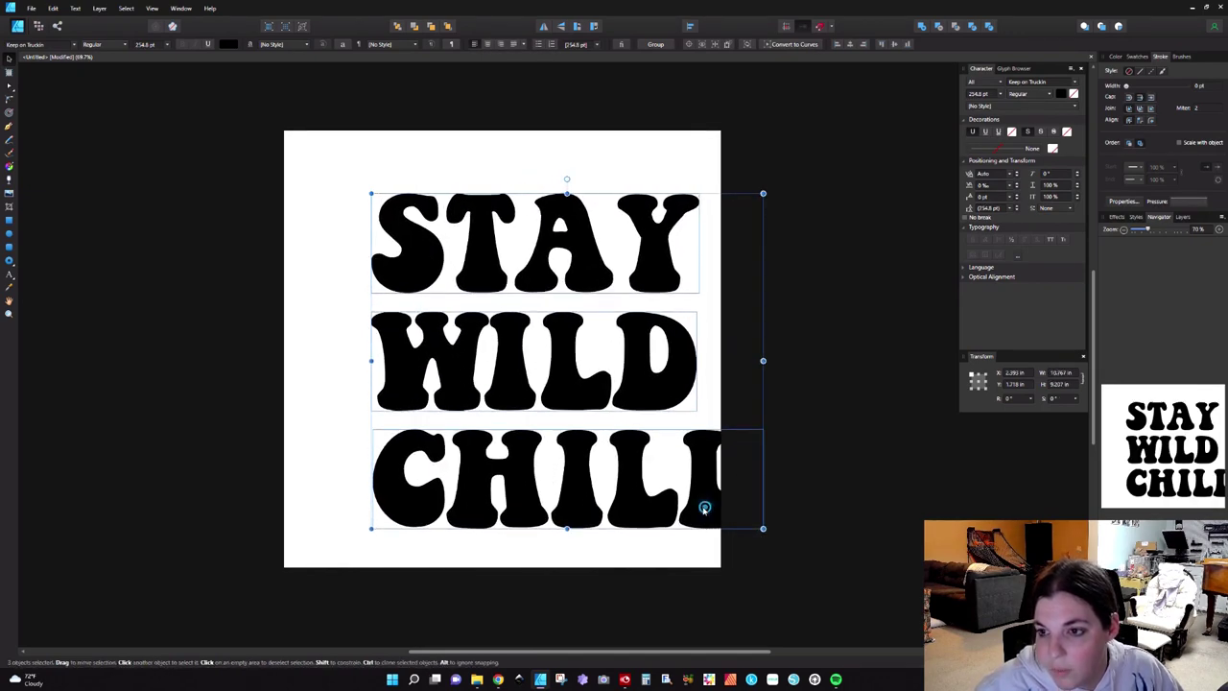
left_click_drag(708, 507, 648, 491)
left_click(537, 153)
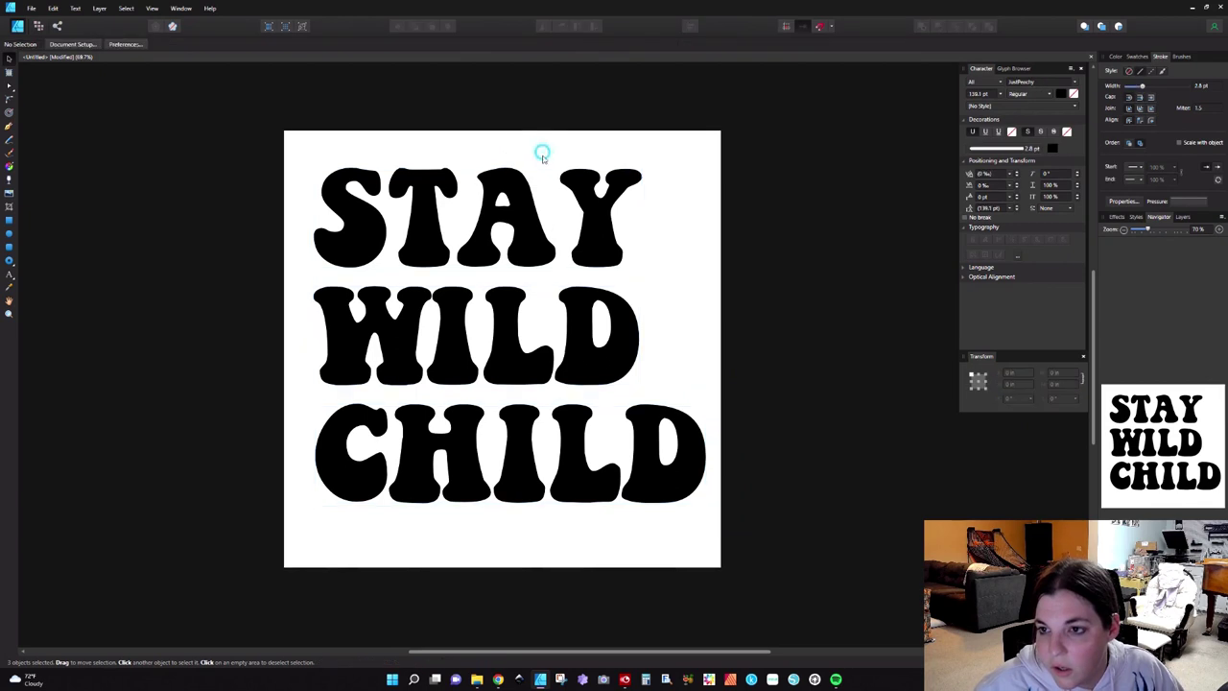
left_click_drag(532, 251, 552, 252)
left_click_drag(518, 350, 541, 351)
left_click_drag(558, 475, 550, 463)
- Set the width of CHILD, WILD and STAY each to 10 in
left_click(548, 223)
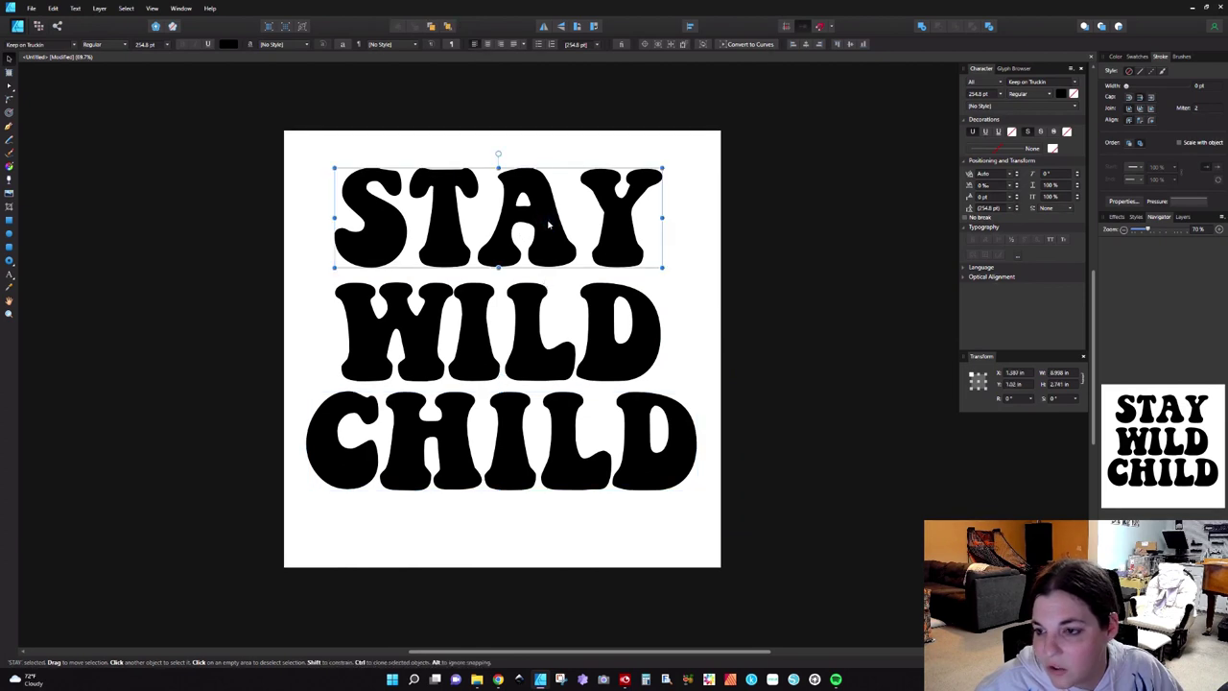
left_click(634, 457)
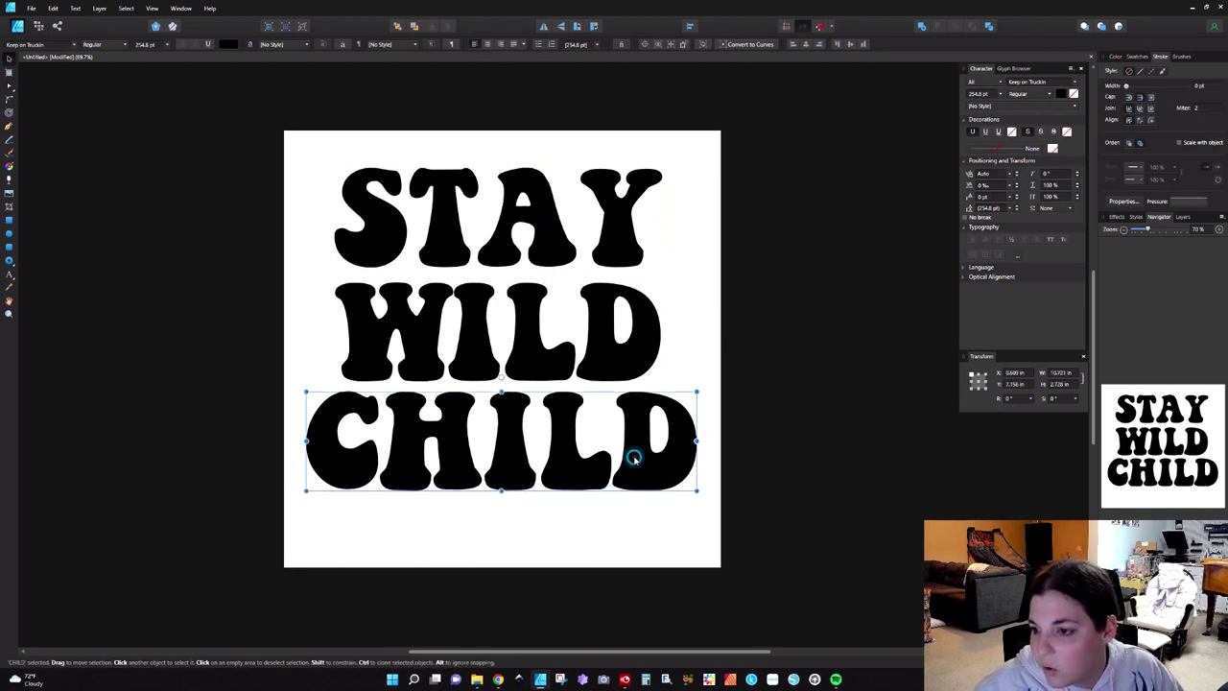
left_click(1061, 372)
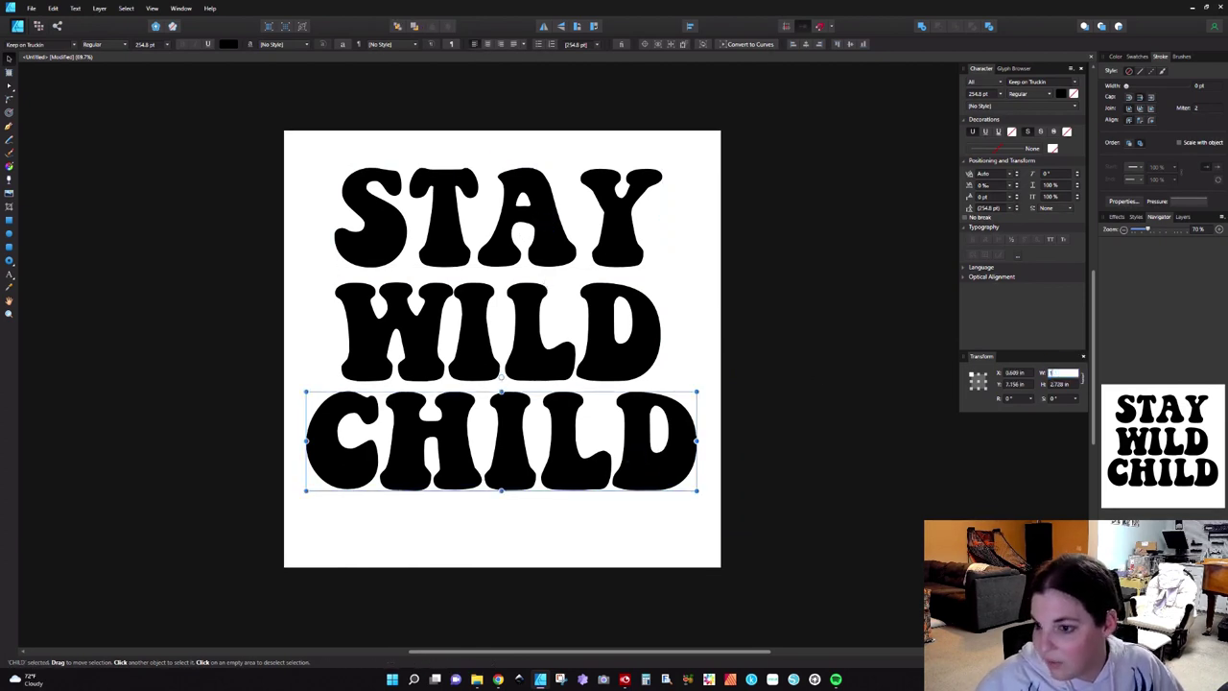
type("10")
key("Return")
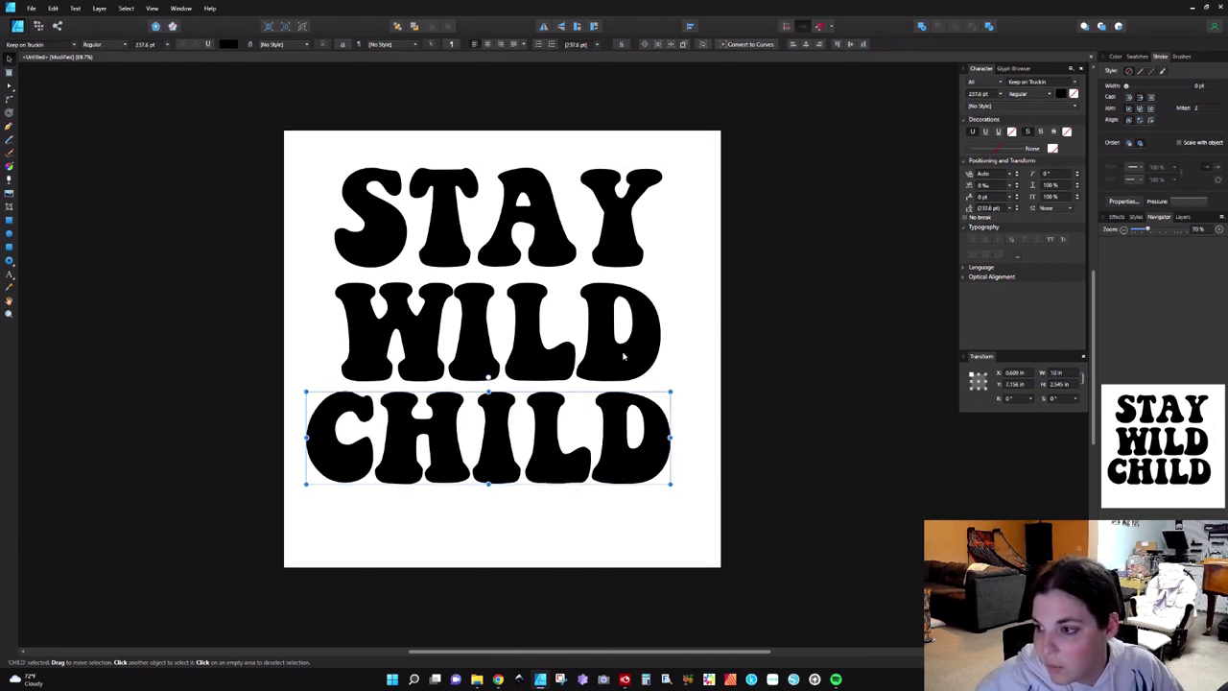
left_click(623, 356)
left_click(1062, 372)
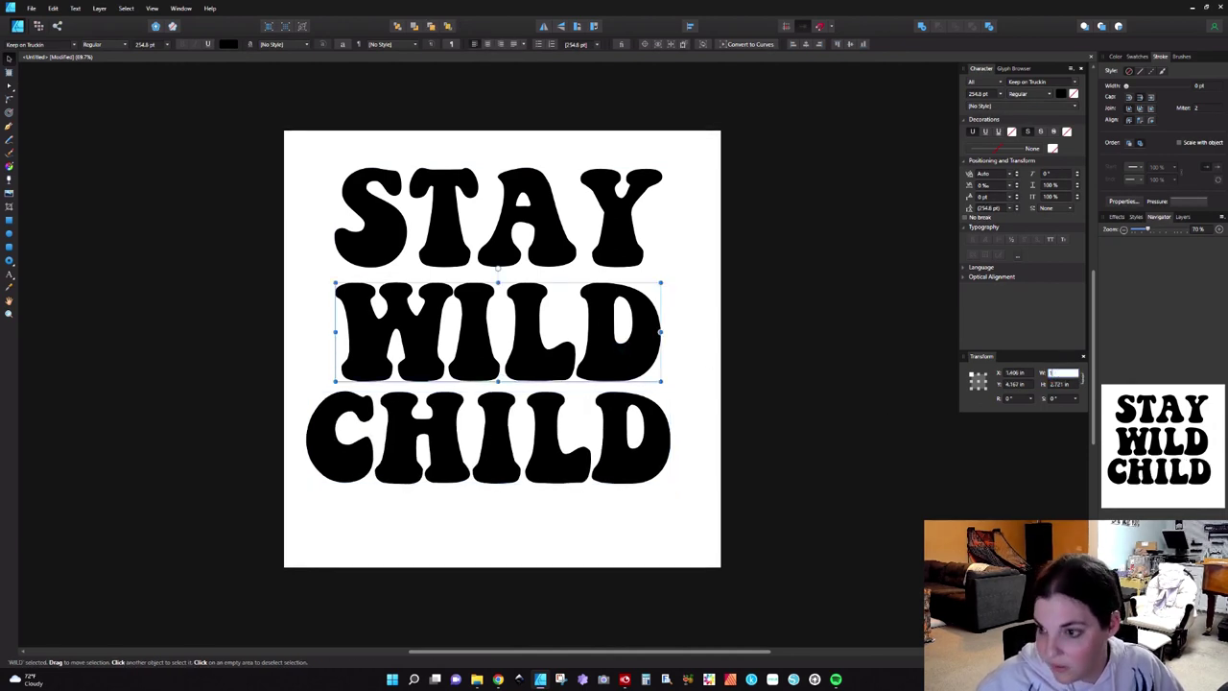
type("10")
key("Return")
left_click(624, 241)
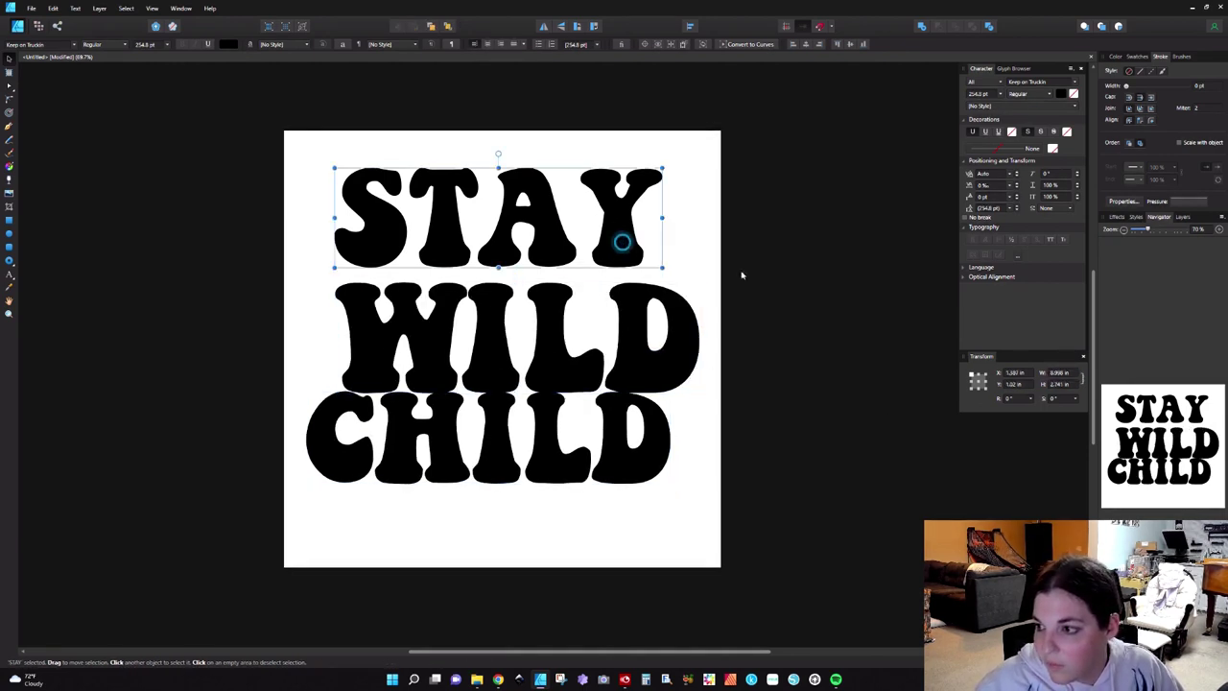
left_click(1055, 373)
type("10")
key("Return")
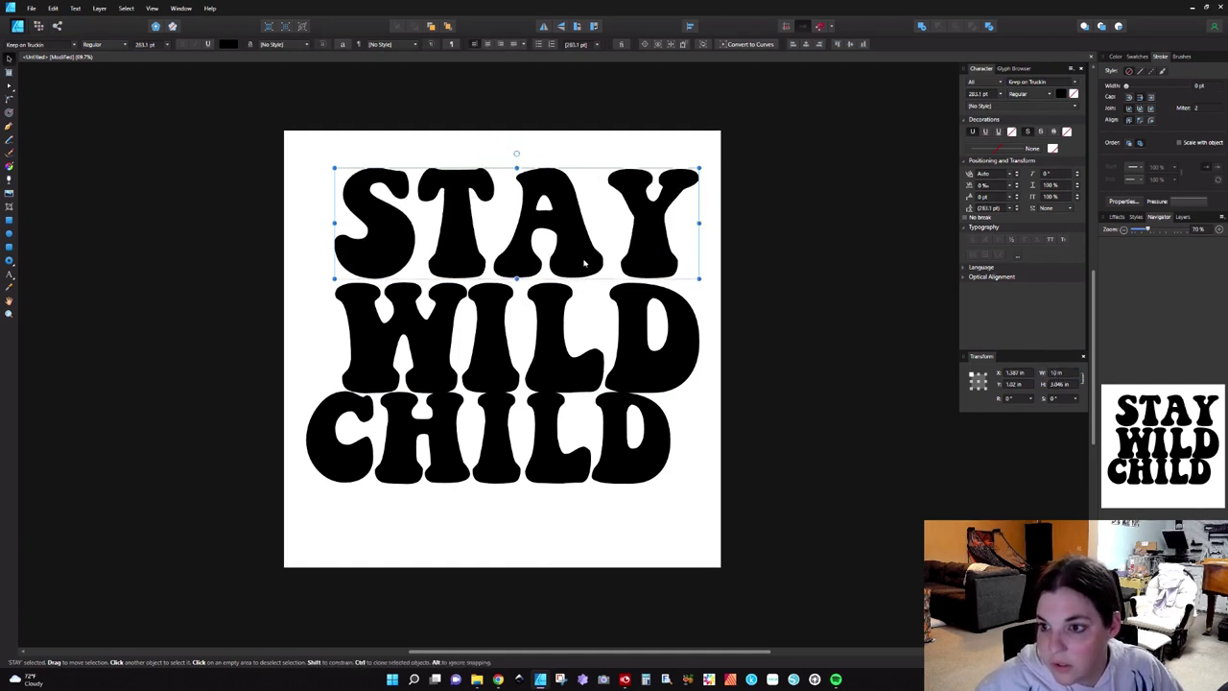
- Align the three lines centred horizontally and space them evenly vertically
left_click_drag(553, 433, 568, 445)
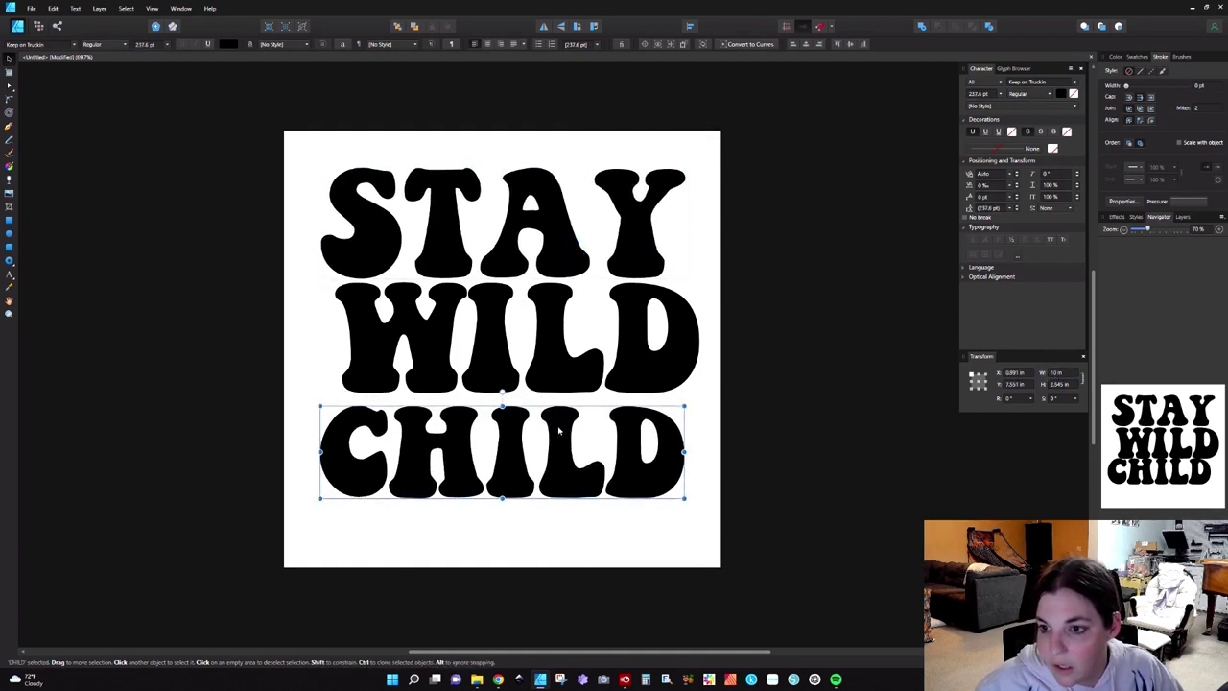
left_click_drag(232, 100, 726, 587)
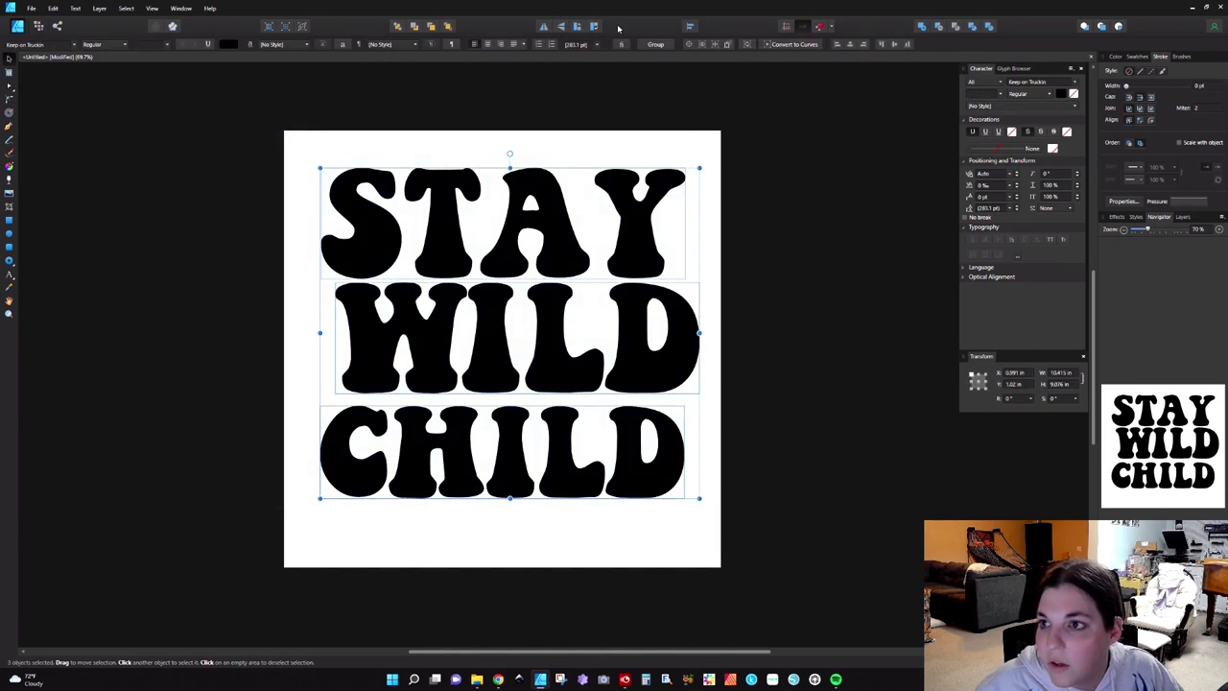
left_click(690, 26)
left_click(708, 58)
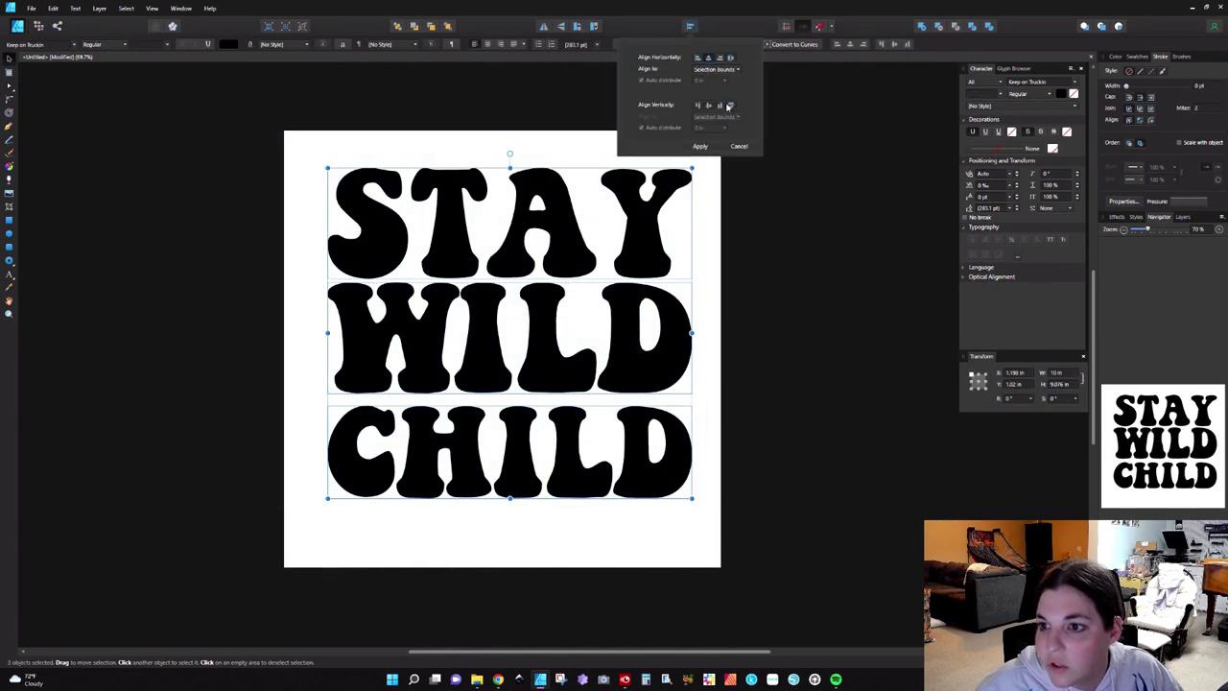
left_click(731, 105)
left_click(757, 265)
double_click(615, 261)
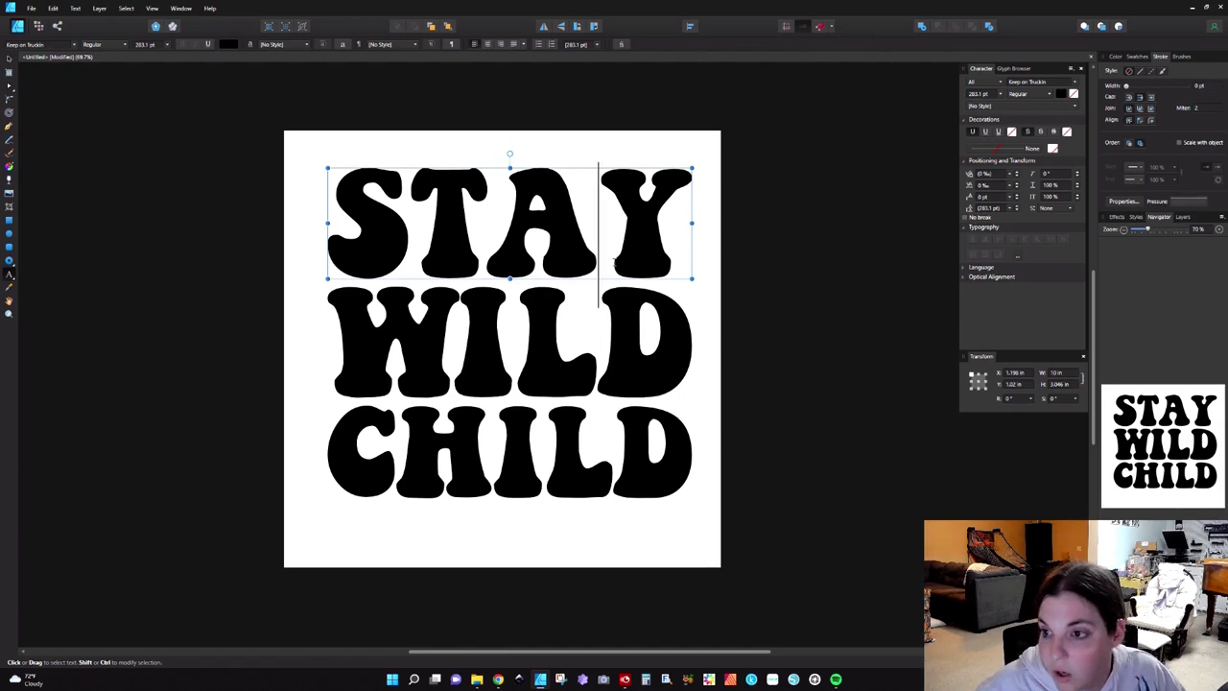
- Reduce the kerning between A and Y in STAY by repeated decrements
key("shift+Left")
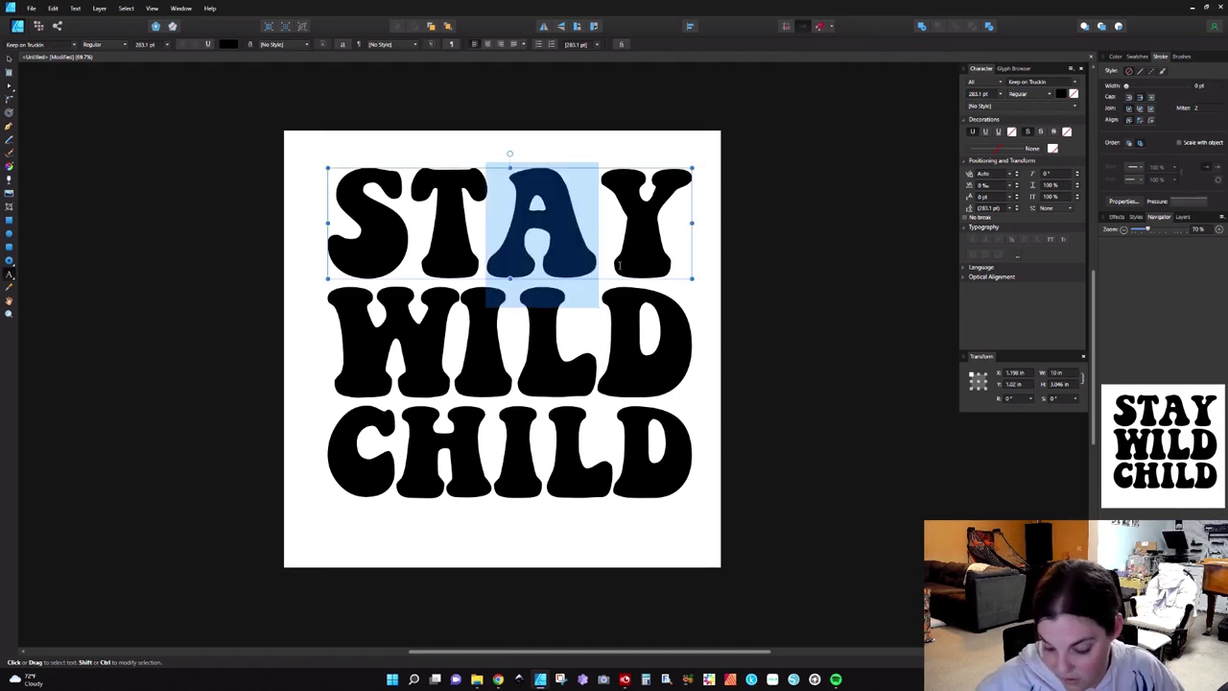
key("Right")
key("Home")
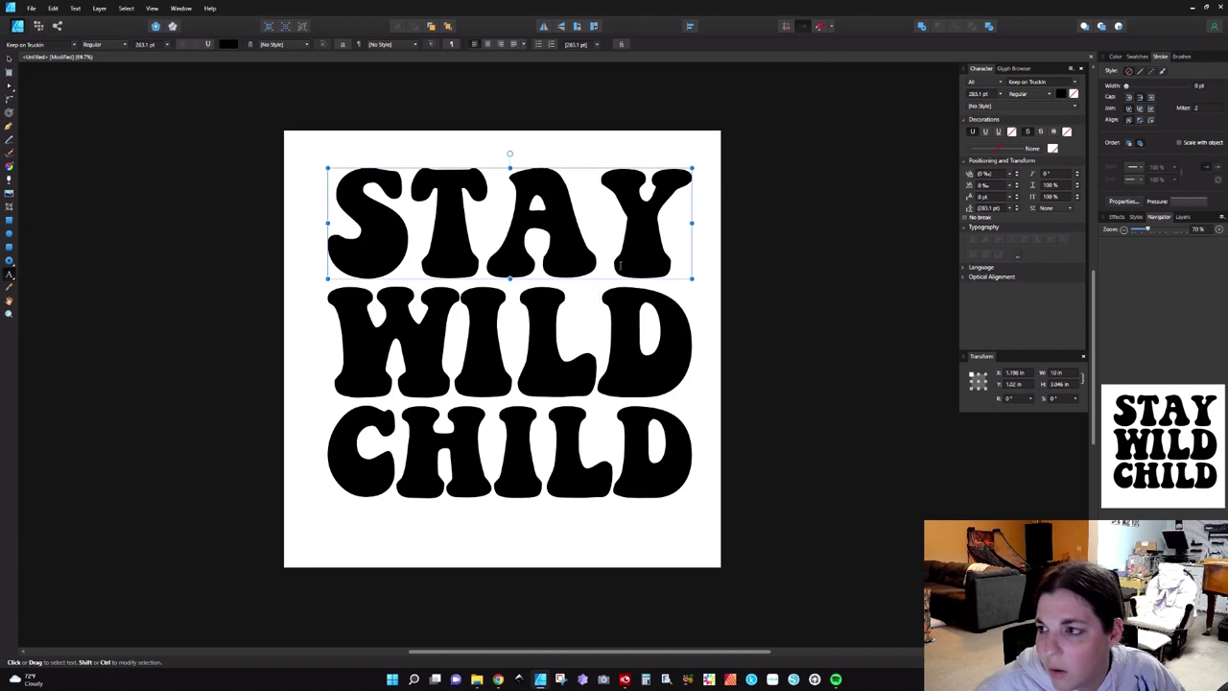
left_click(1018, 178)
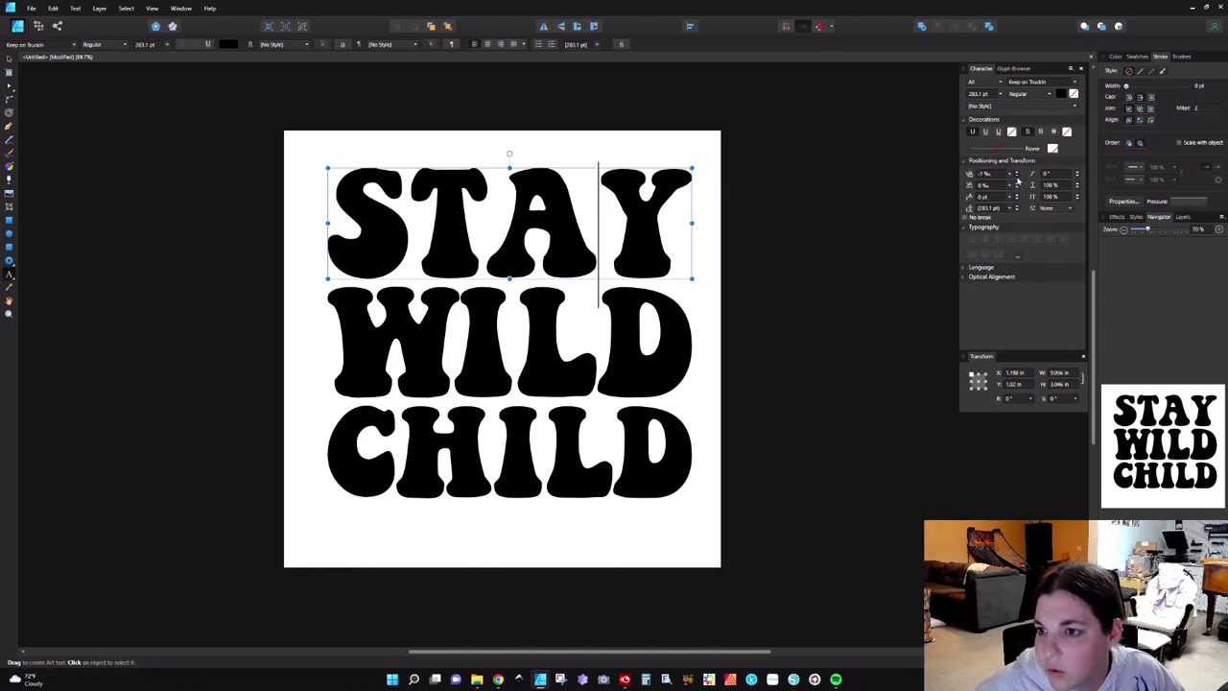
left_click(1018, 179)
left_click(1018, 178)
left_click(1018, 179)
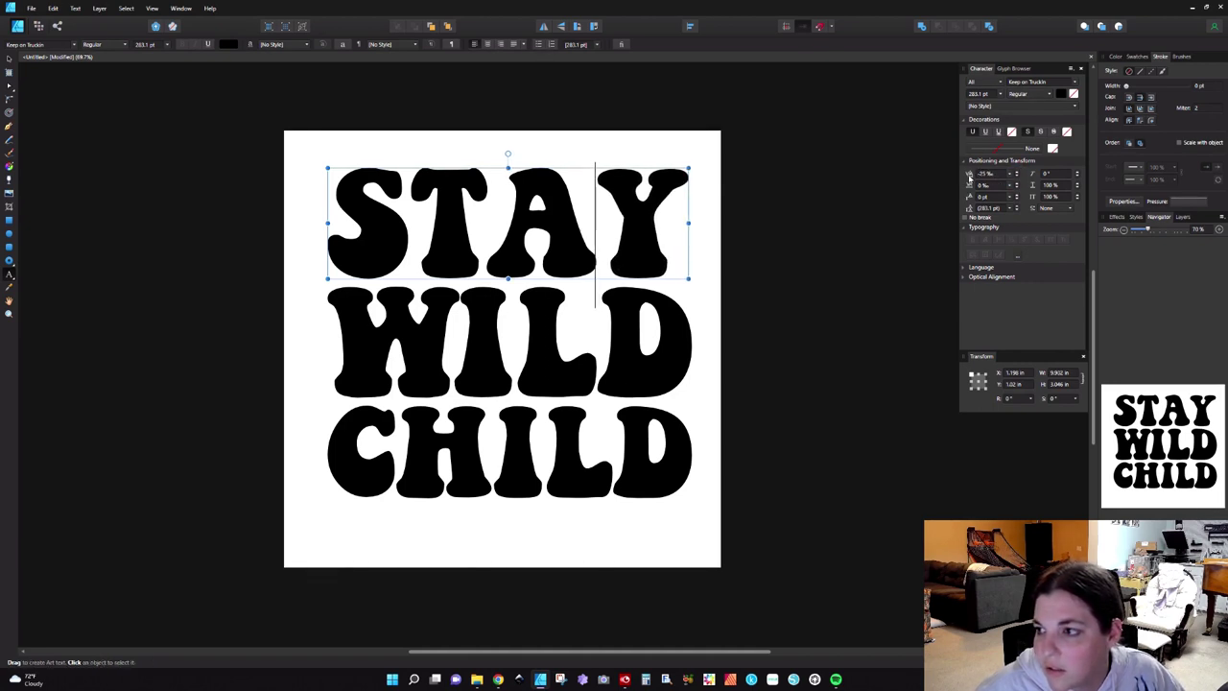
left_click(1018, 179)
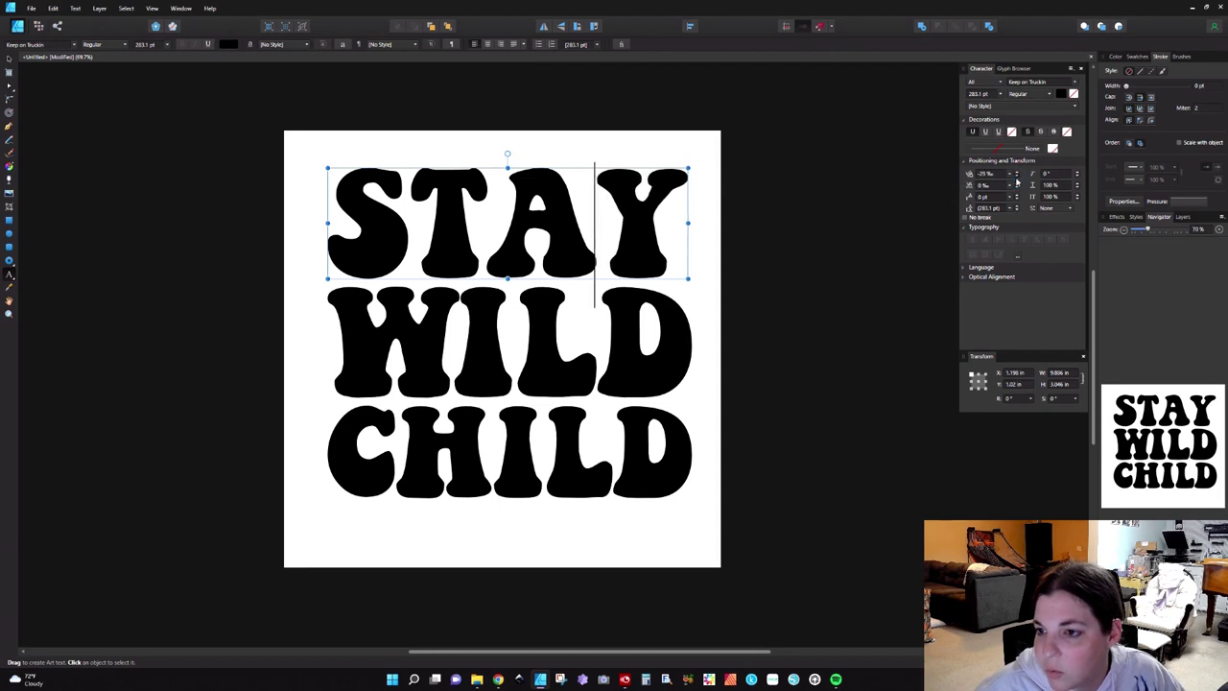
left_click(1018, 179)
left_click(1018, 179)
left_click(1019, 178)
left_click(1018, 178)
left_click(1018, 179)
left_click(1018, 178)
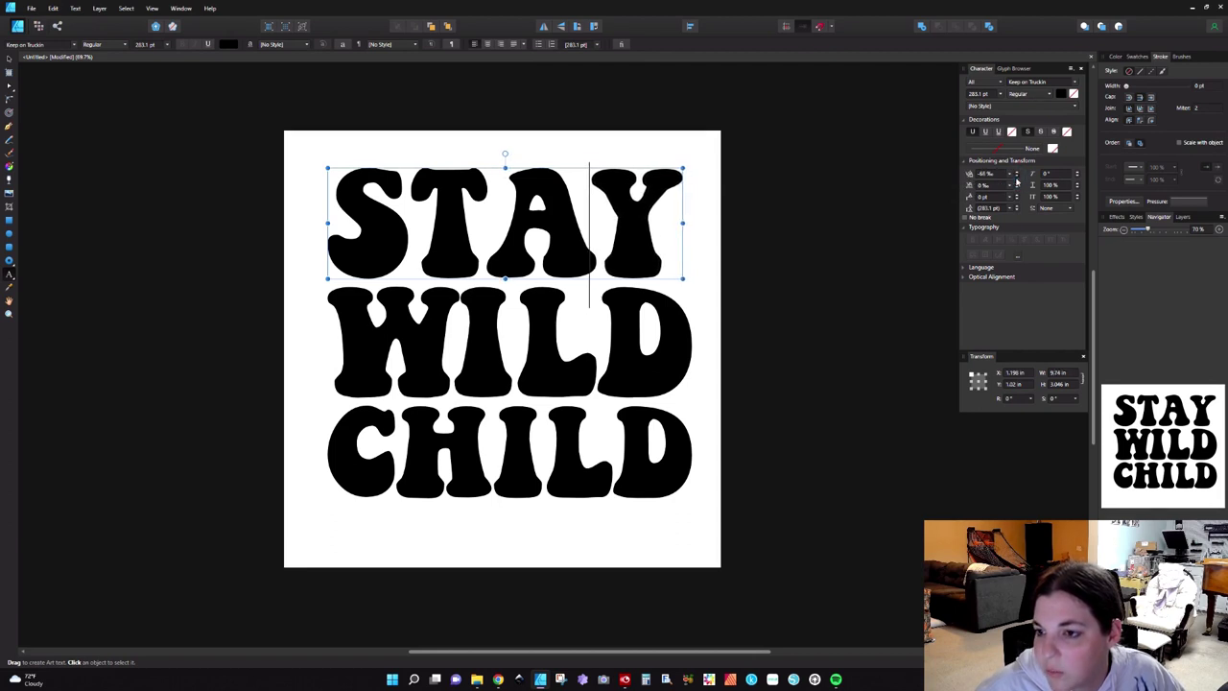
left_click(1019, 178)
left_click(1018, 179)
left_click(1018, 179)
left_click(1018, 179)
left_click(1018, 178)
left_click(1018, 179)
left_click(1018, 179)
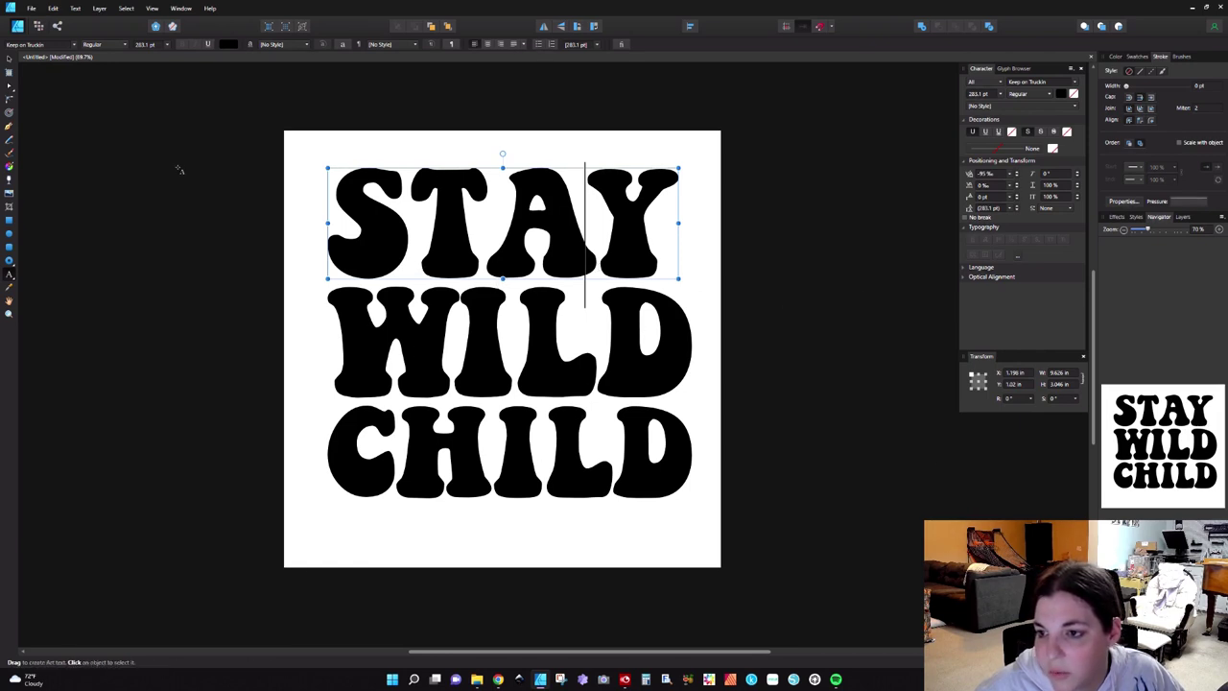
- Set STAY's width to 10 in and nudge it slightly right and down
left_click(10, 58)
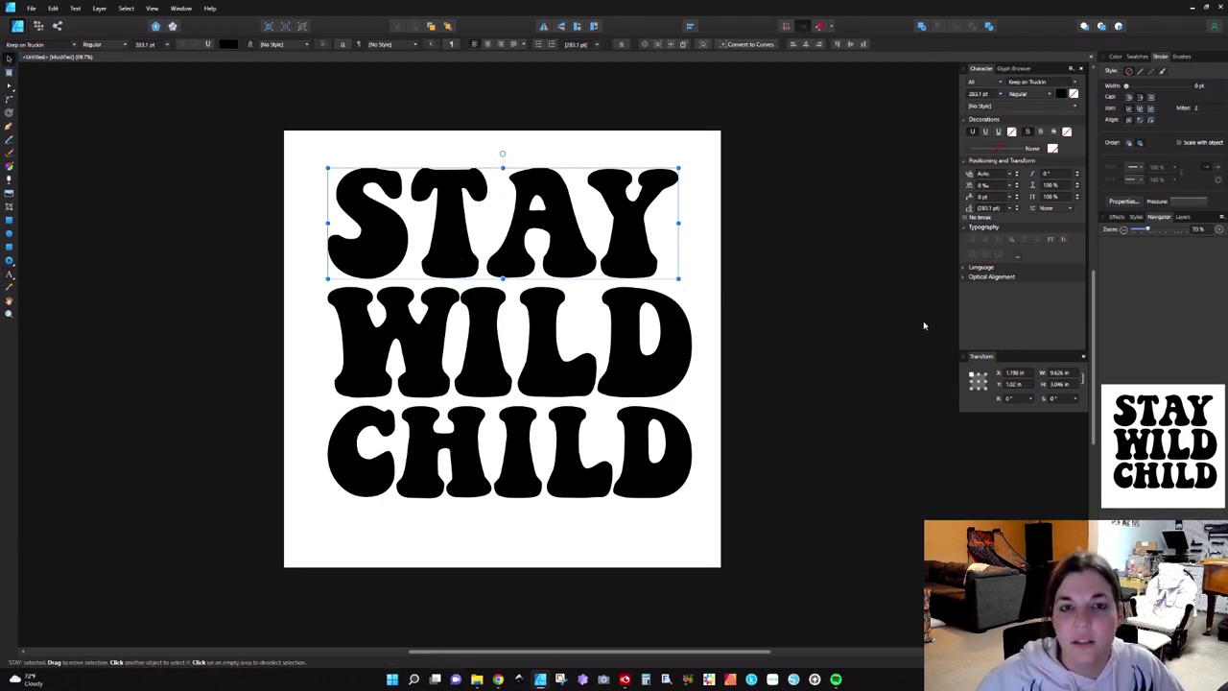
left_click(1063, 375)
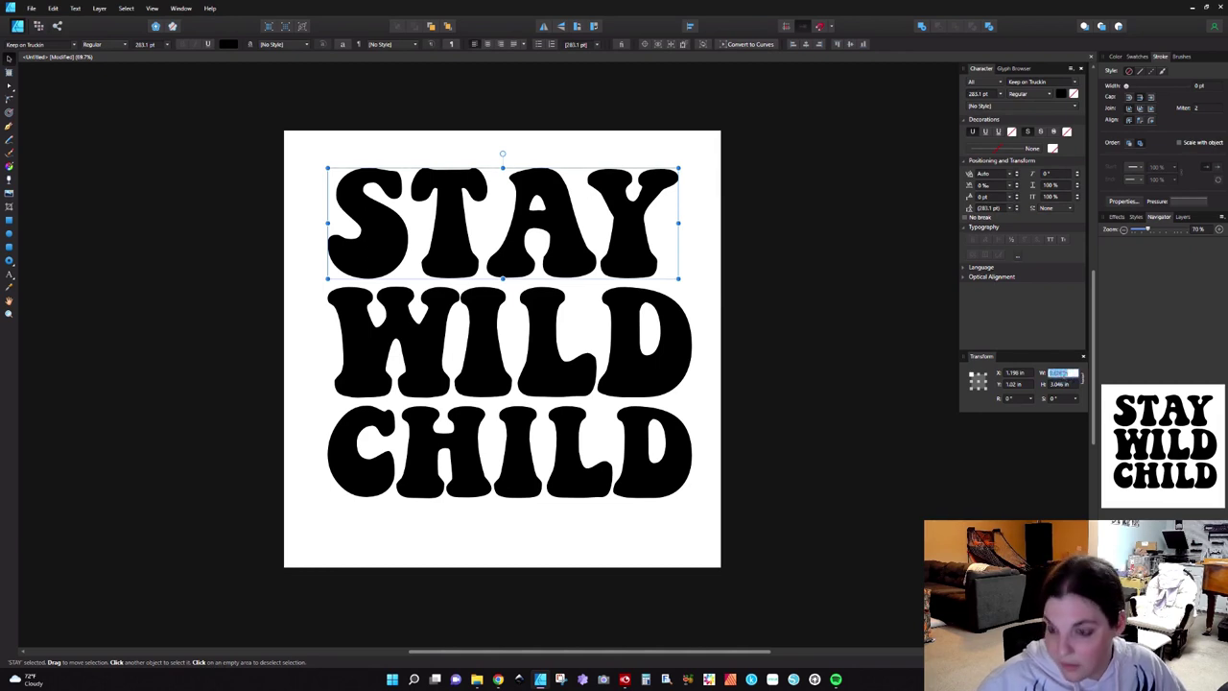
type("10")
key("Return")
left_click(869, 371)
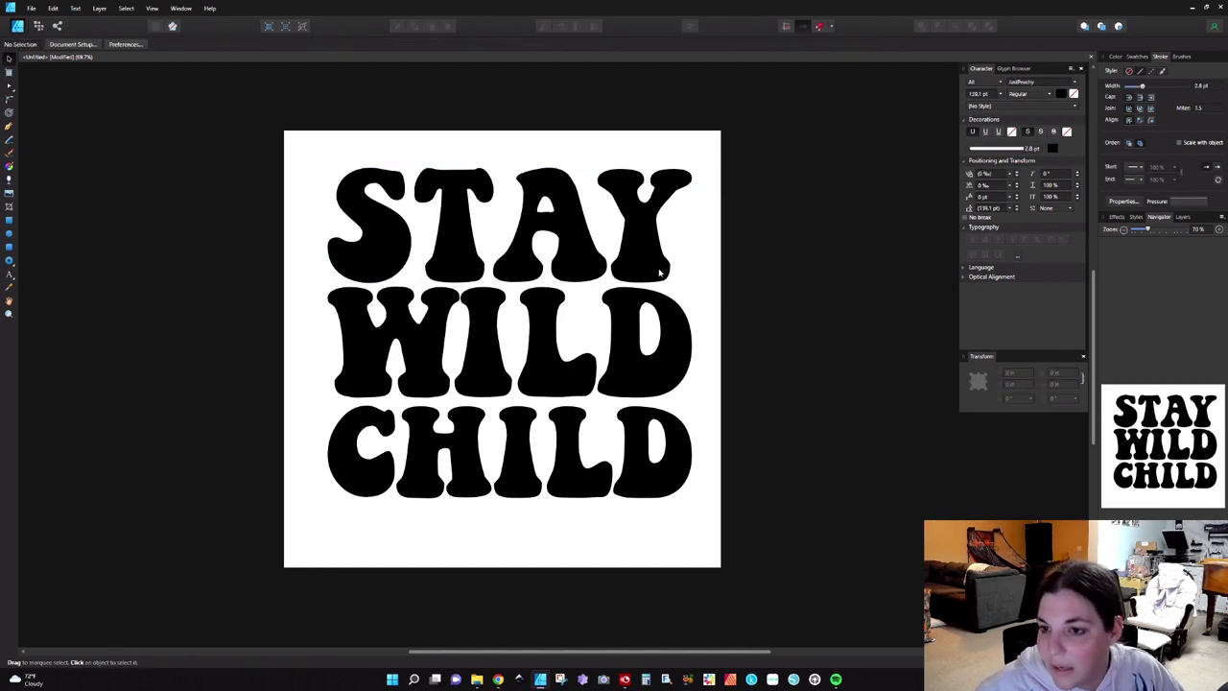
left_click(656, 272)
left_click_drag(655, 271, 660, 274)
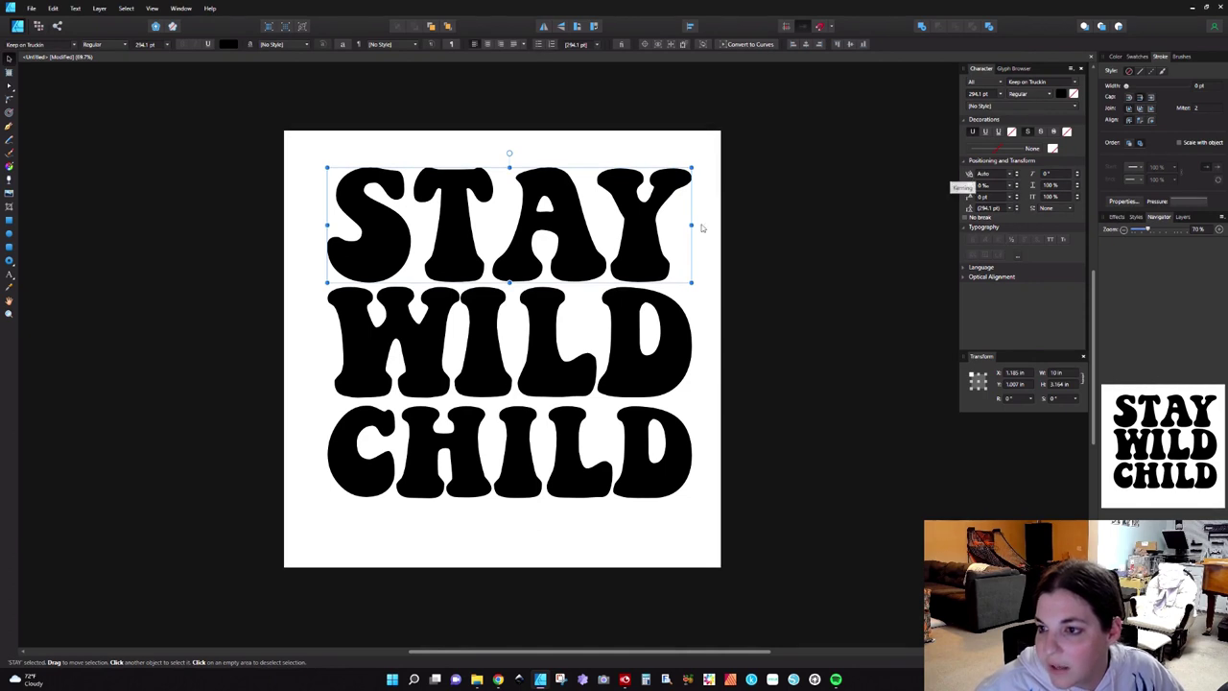
- Fine-tune the A–Y kerning in STAY with Alt+arrow keys
double_click(611, 259)
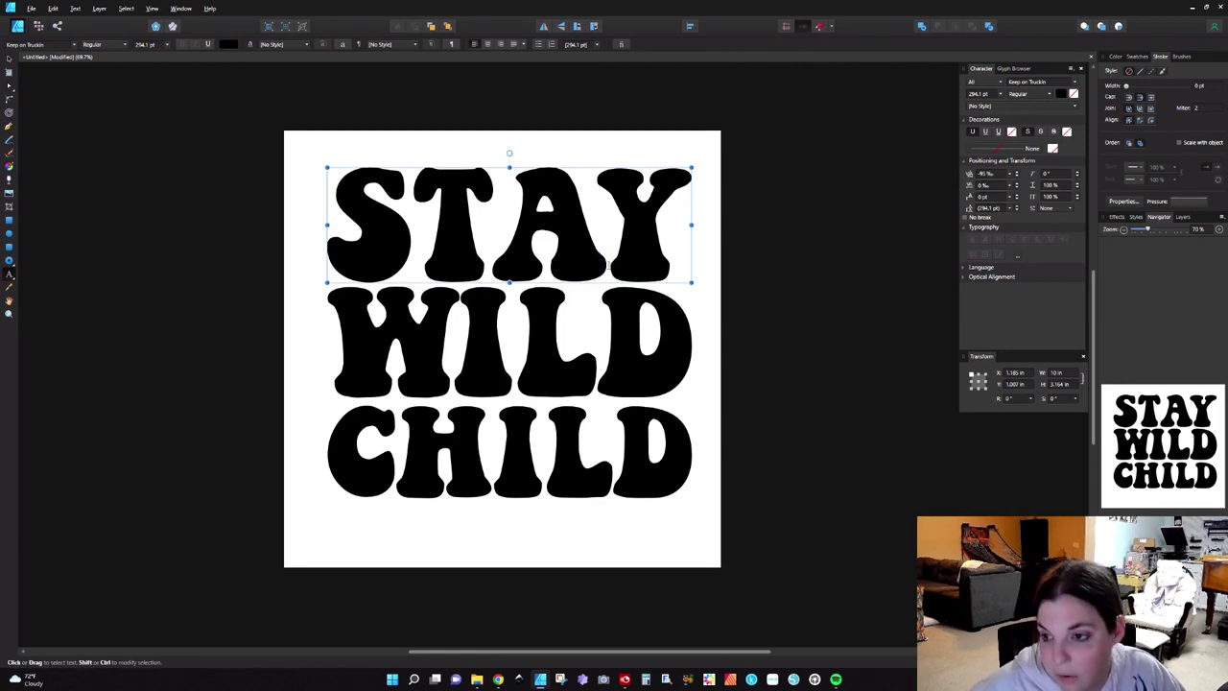
key("alt+Left")
key("alt+Left")
key("alt+Left")
key("alt+Left")
key("alt+Right")
key("alt+Right")
key("alt+Right")
key("alt+Right")
key("alt+Right")
key("alt+Right")
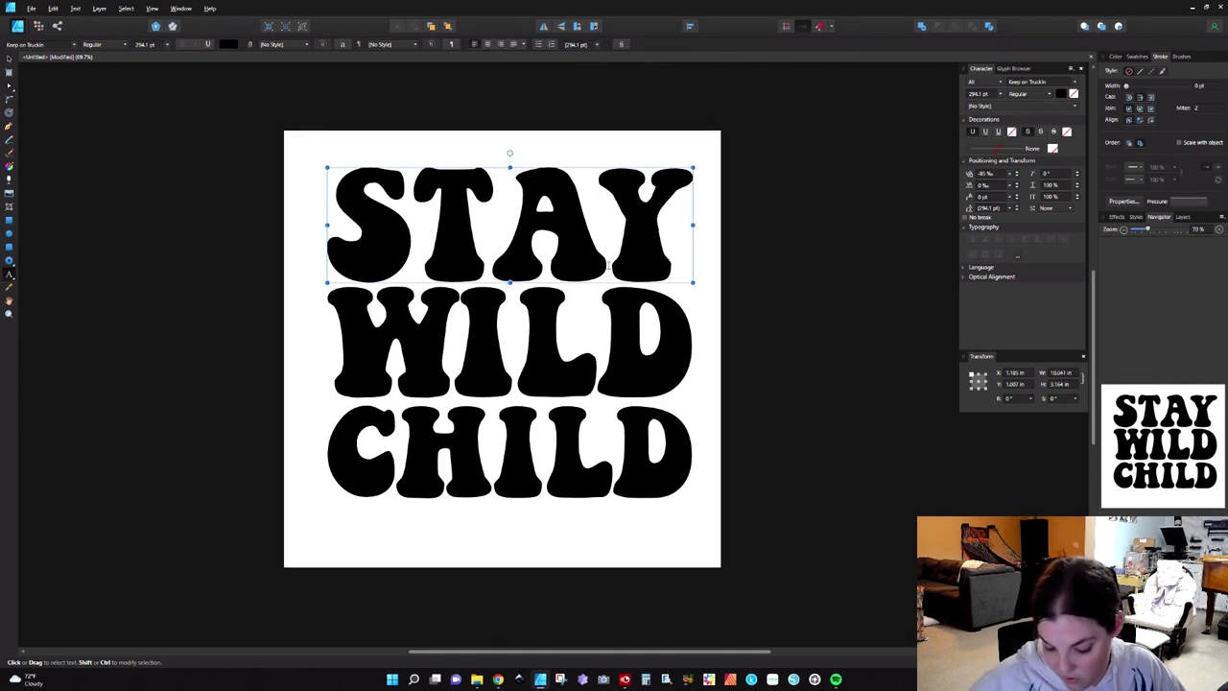
key("alt+Left")
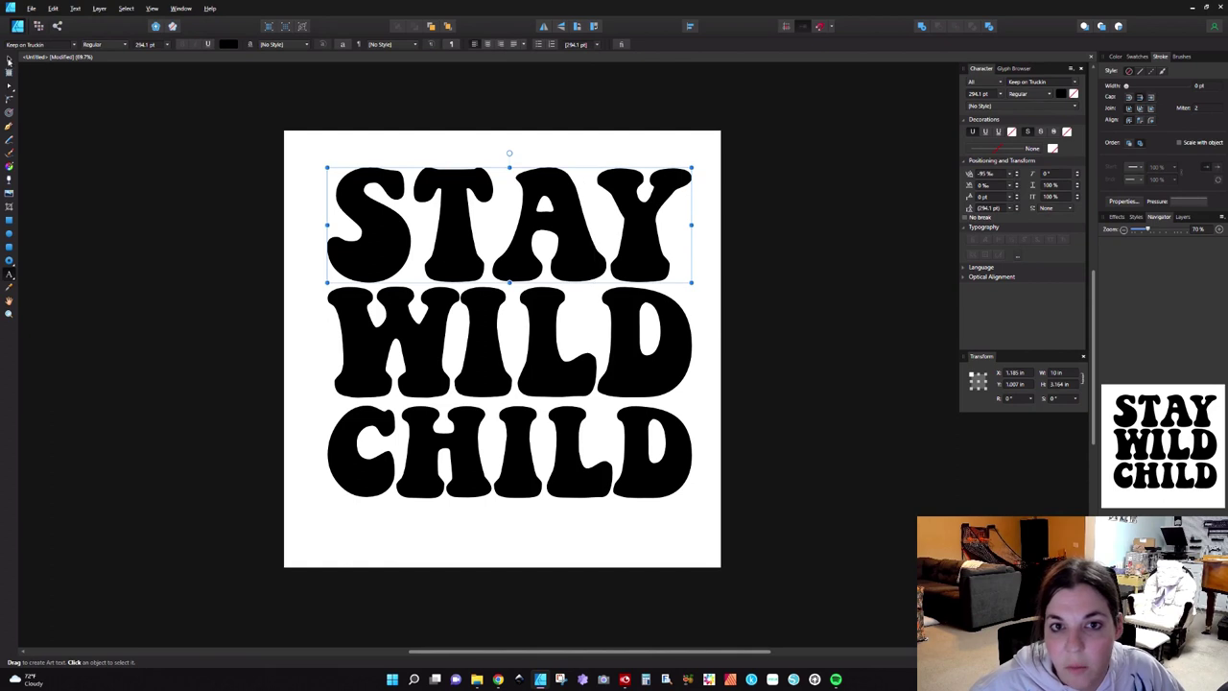
left_click(9, 59)
- Move the CHILD line slightly down to even the gaps
left_click(281, 213)
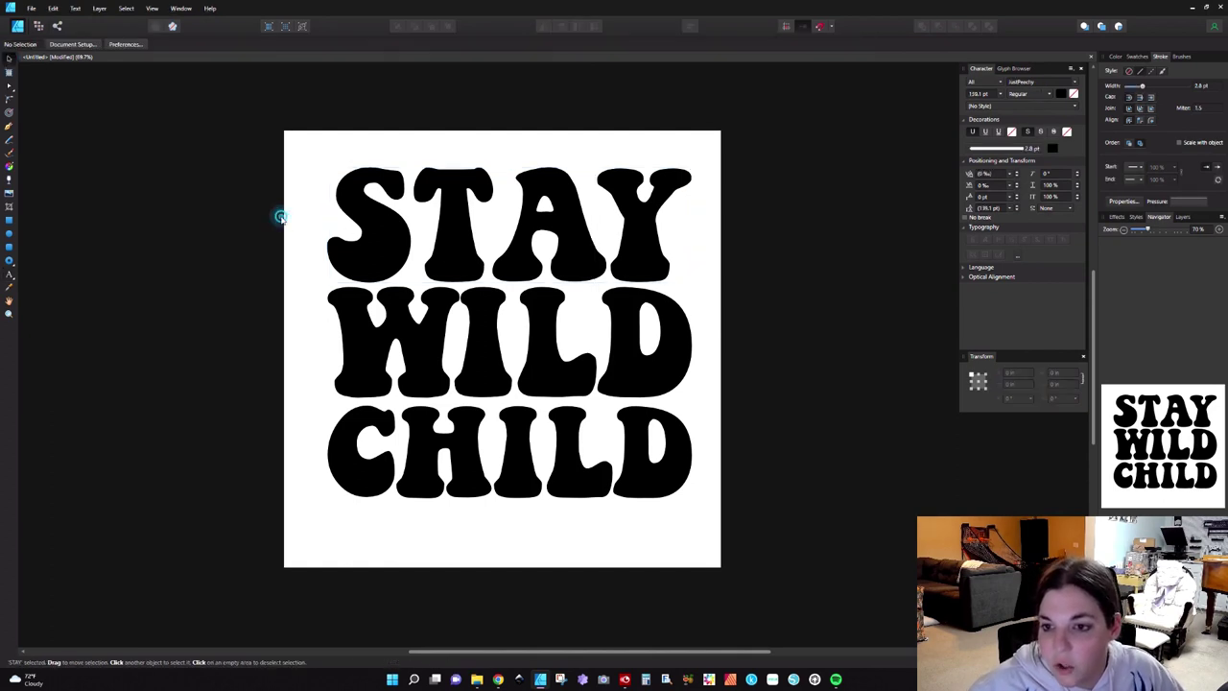
left_click(393, 265)
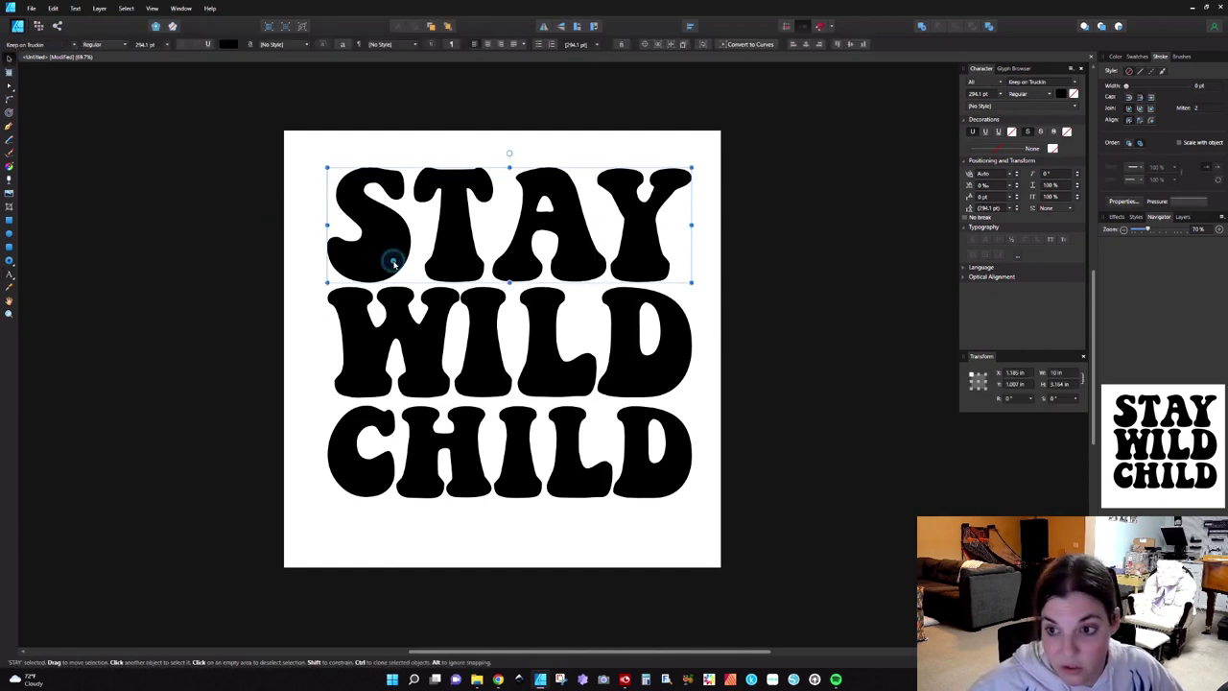
key("Escape")
left_click(391, 257)
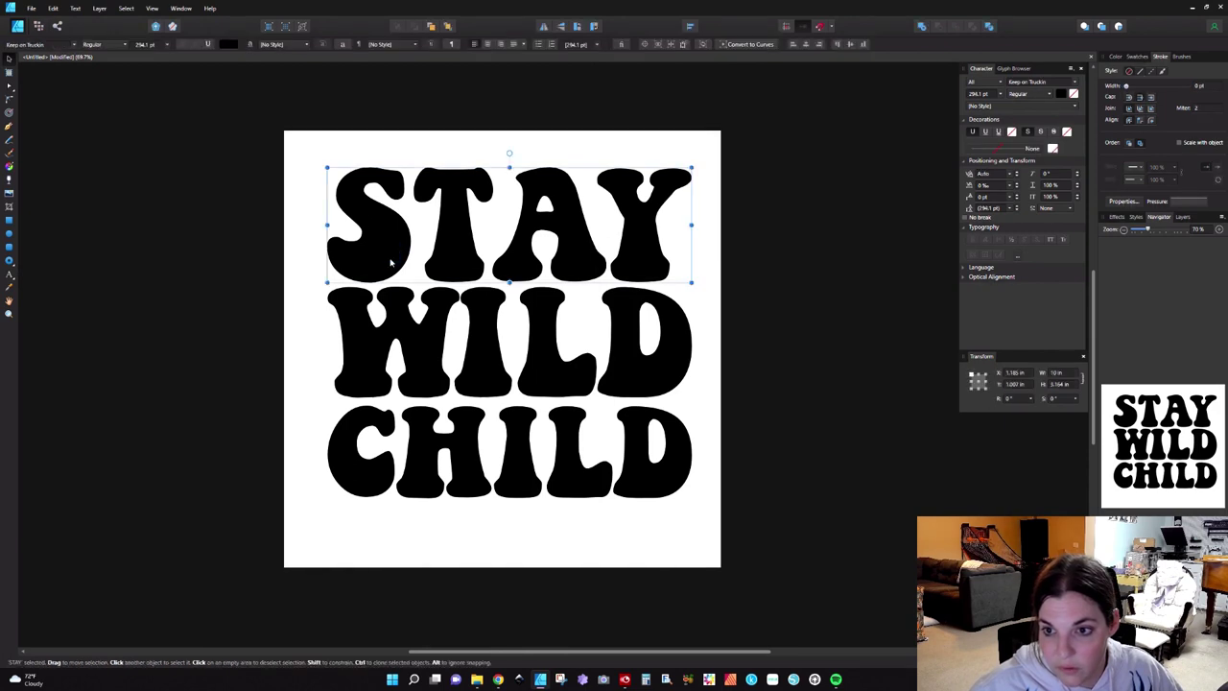
left_click_drag(426, 463, 424, 467)
left_click_drag(374, 401, 374, 402)
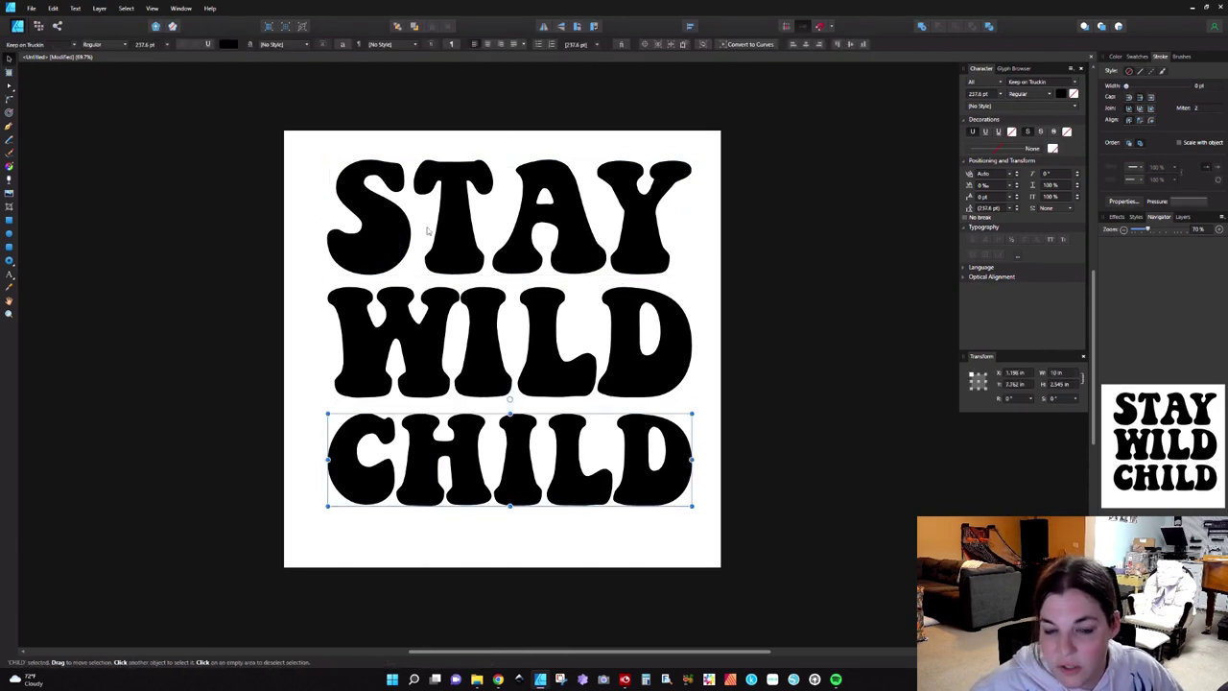
- Draw a wavy pen curve running under STAY from left of S to past Y
left_click(8, 126)
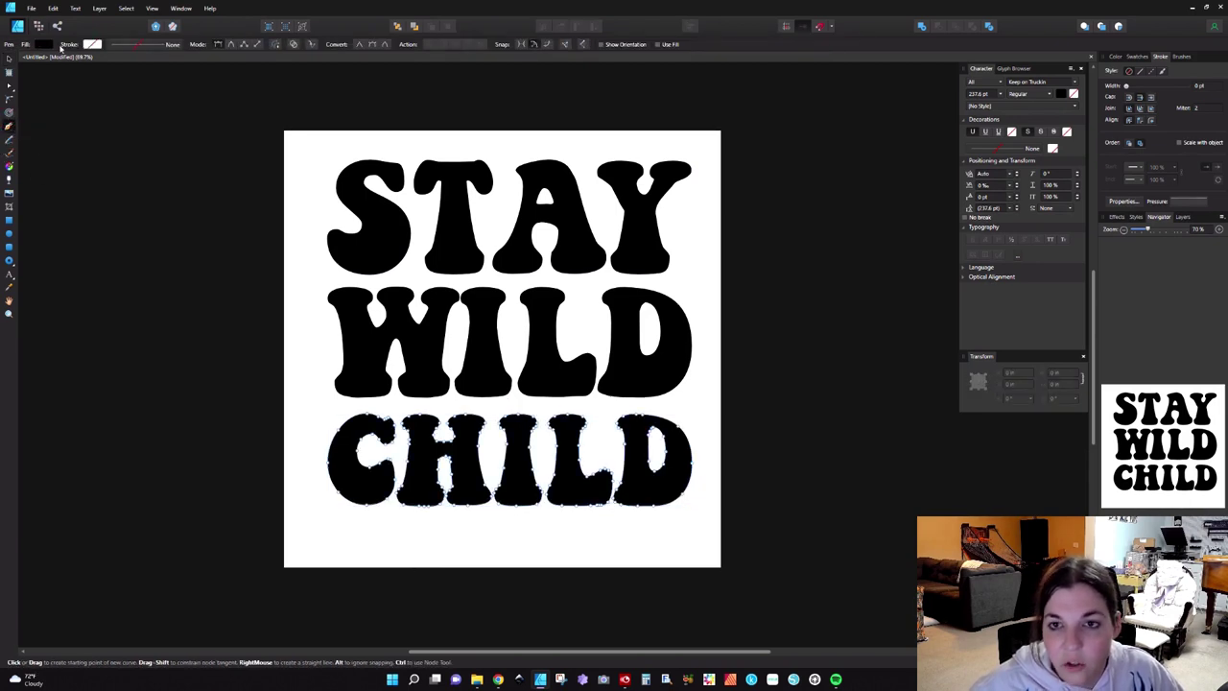
left_click(312, 286)
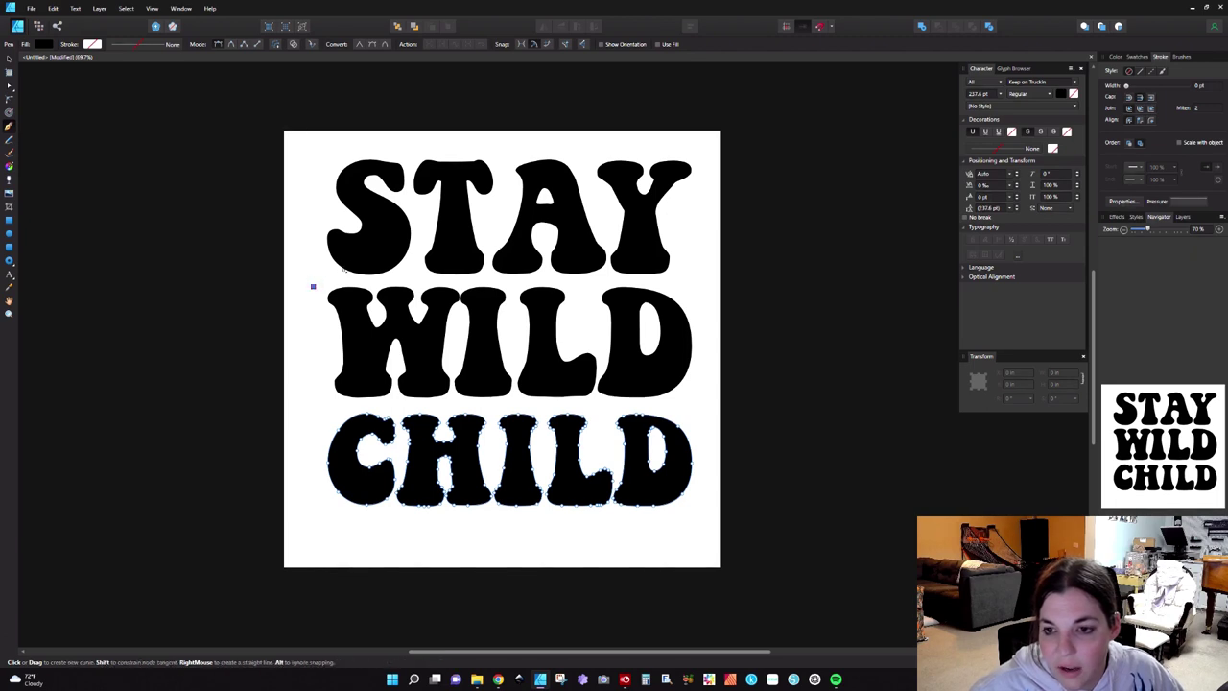
left_click_drag(369, 261, 409, 266)
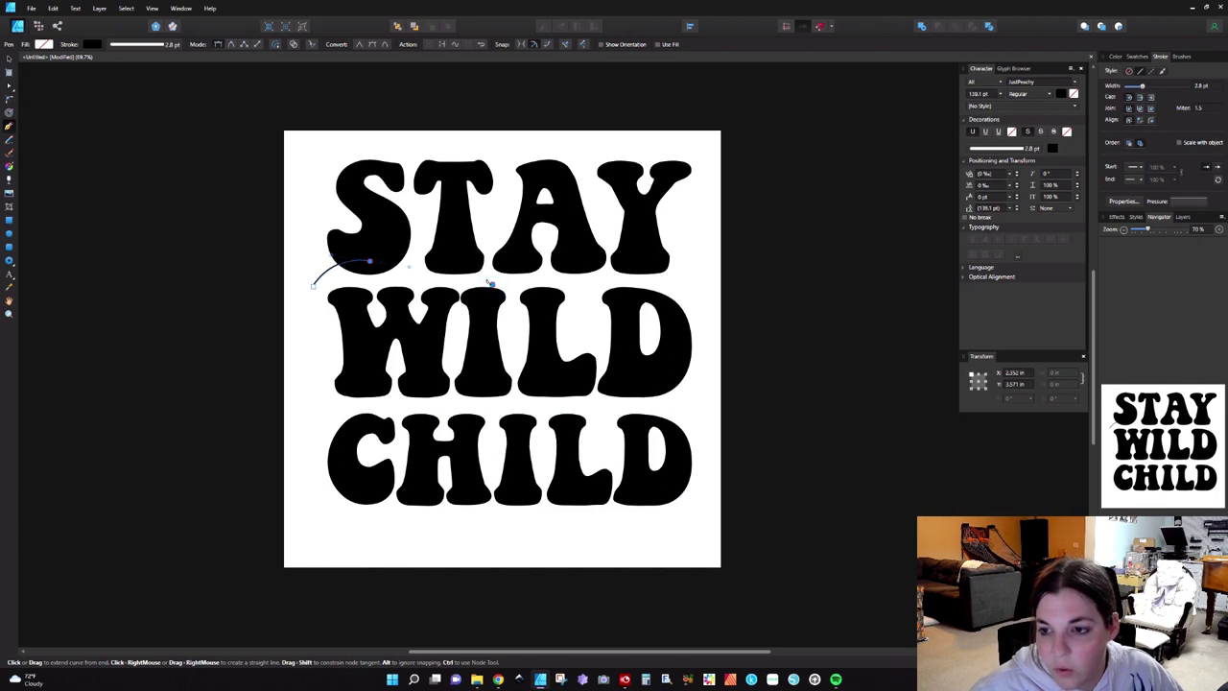
left_click_drag(491, 285, 700, 255)
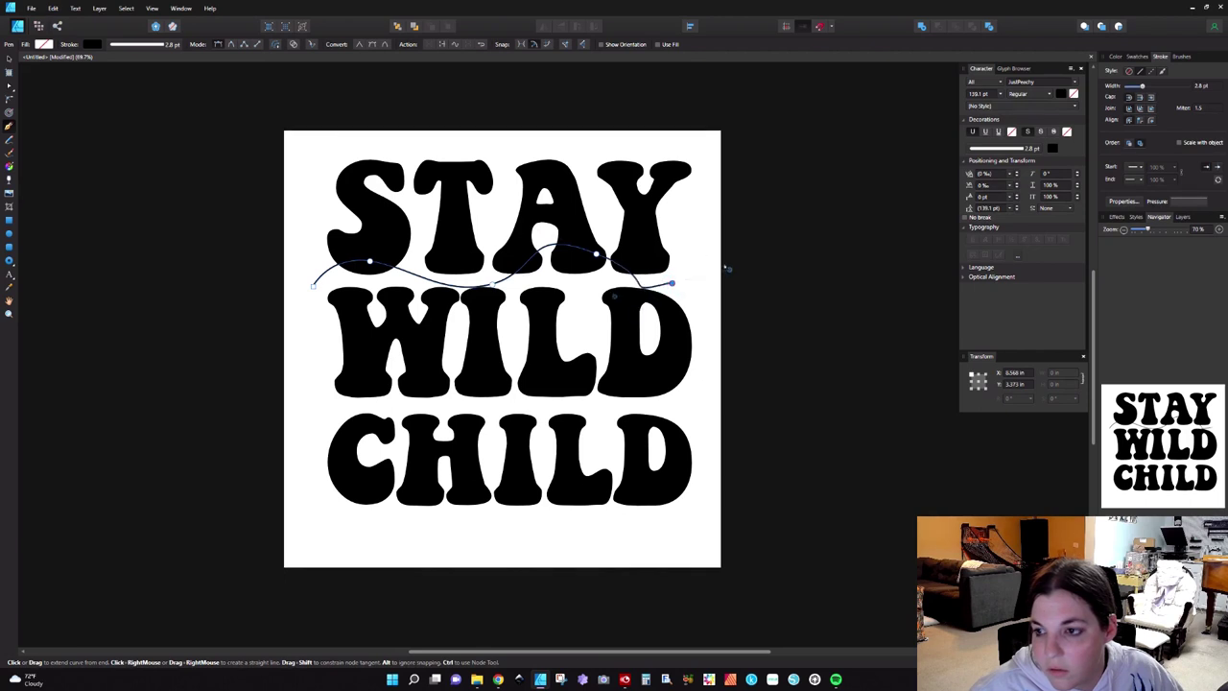
left_click(731, 269)
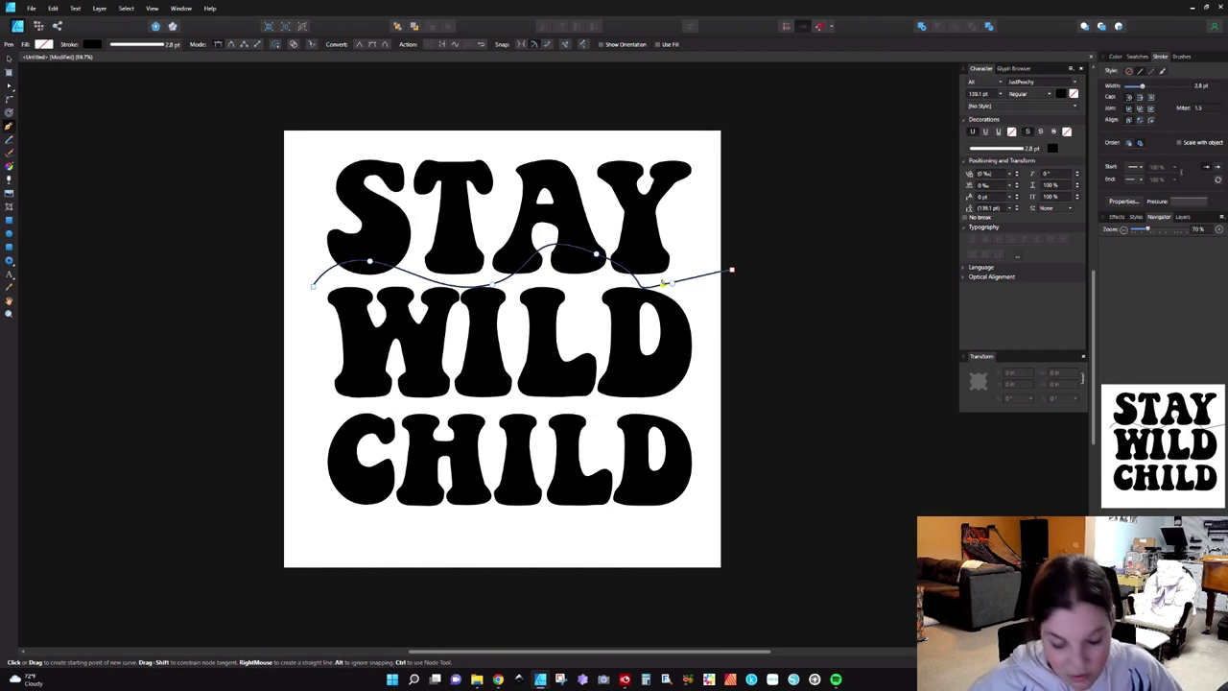
key("v")
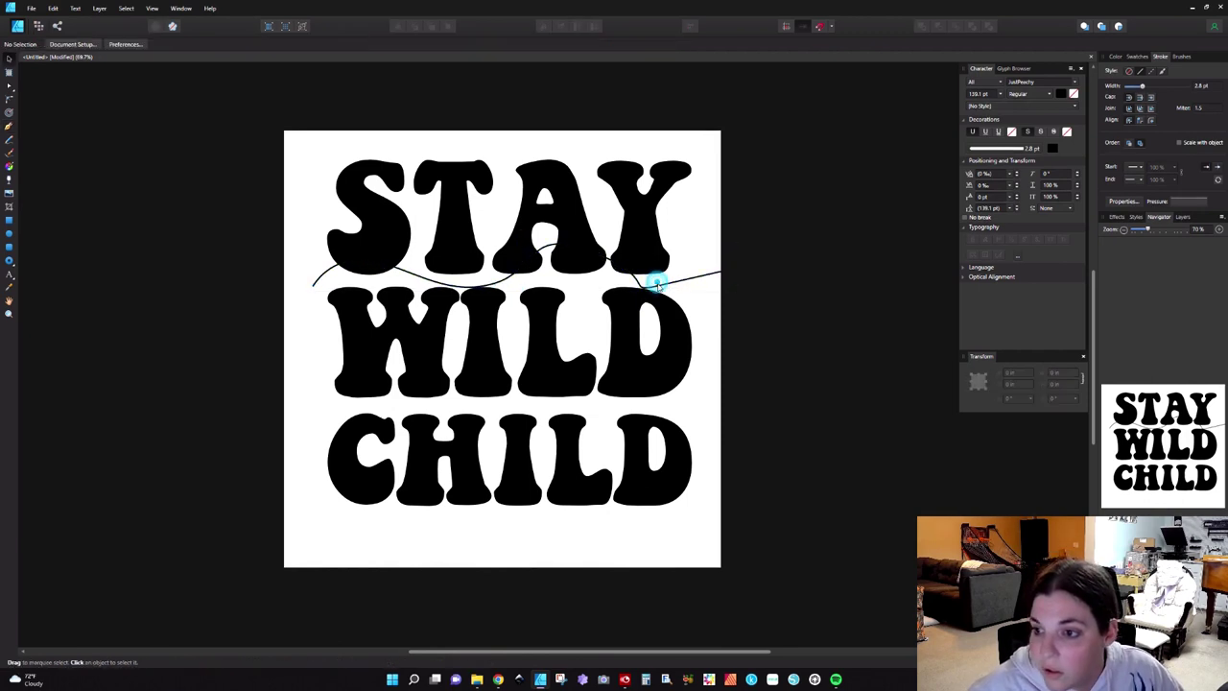
- Adjust the curve's nodes and handles so the wave ends smoothly at the right
key("a")
left_click_drag(672, 284, 713, 279)
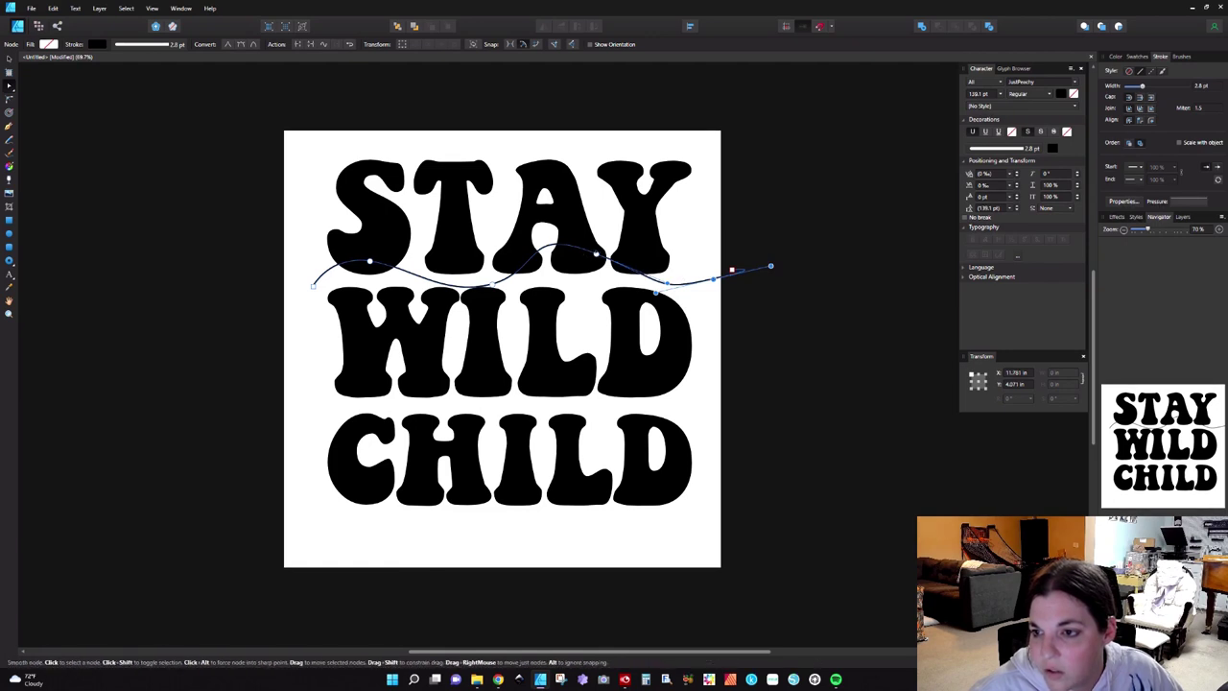
left_click_drag(596, 254, 545, 247)
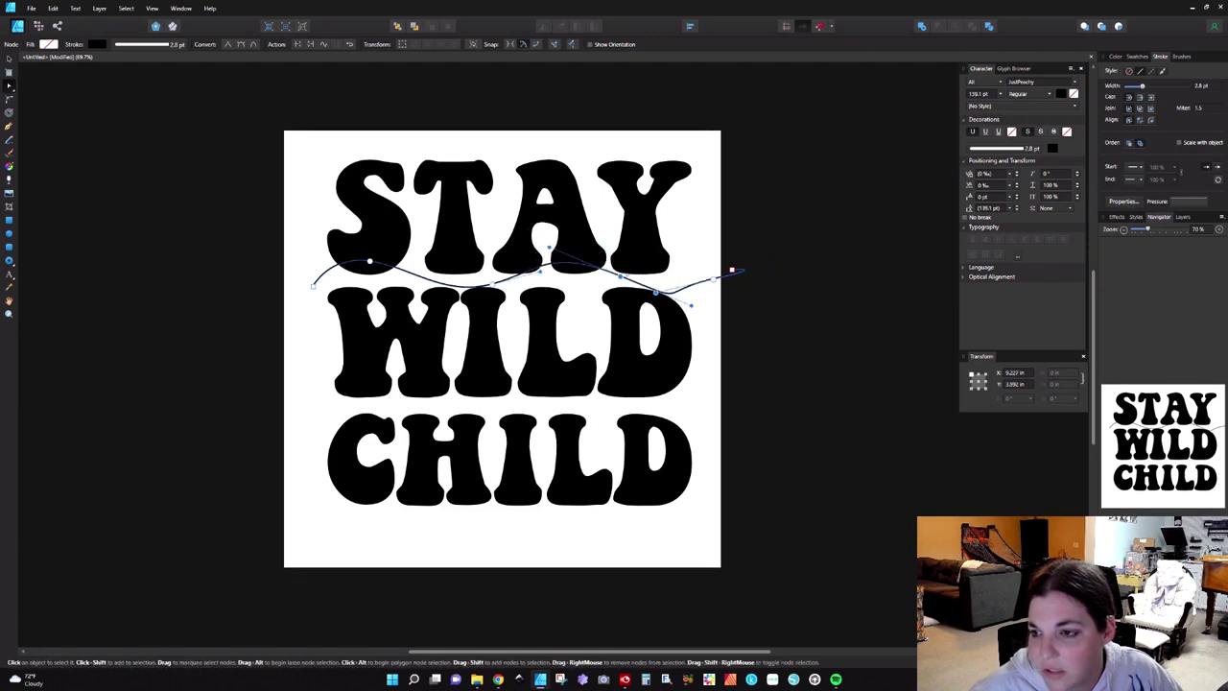
left_click(682, 287)
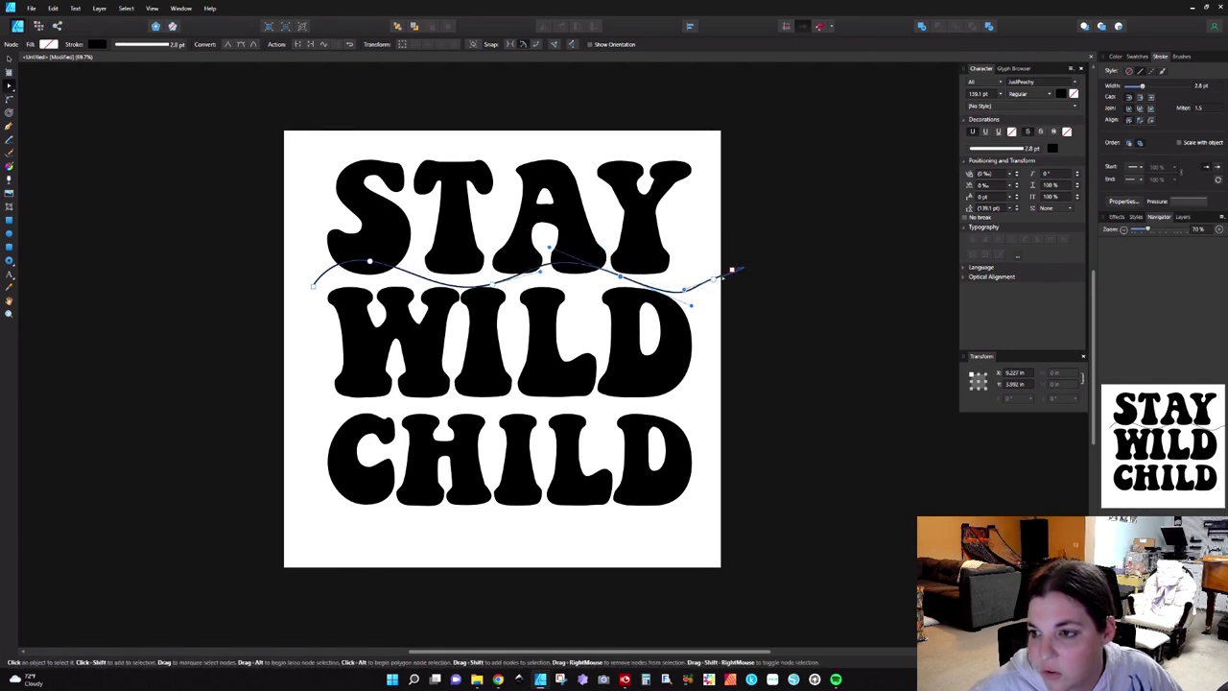
left_click_drag(734, 267, 782, 255)
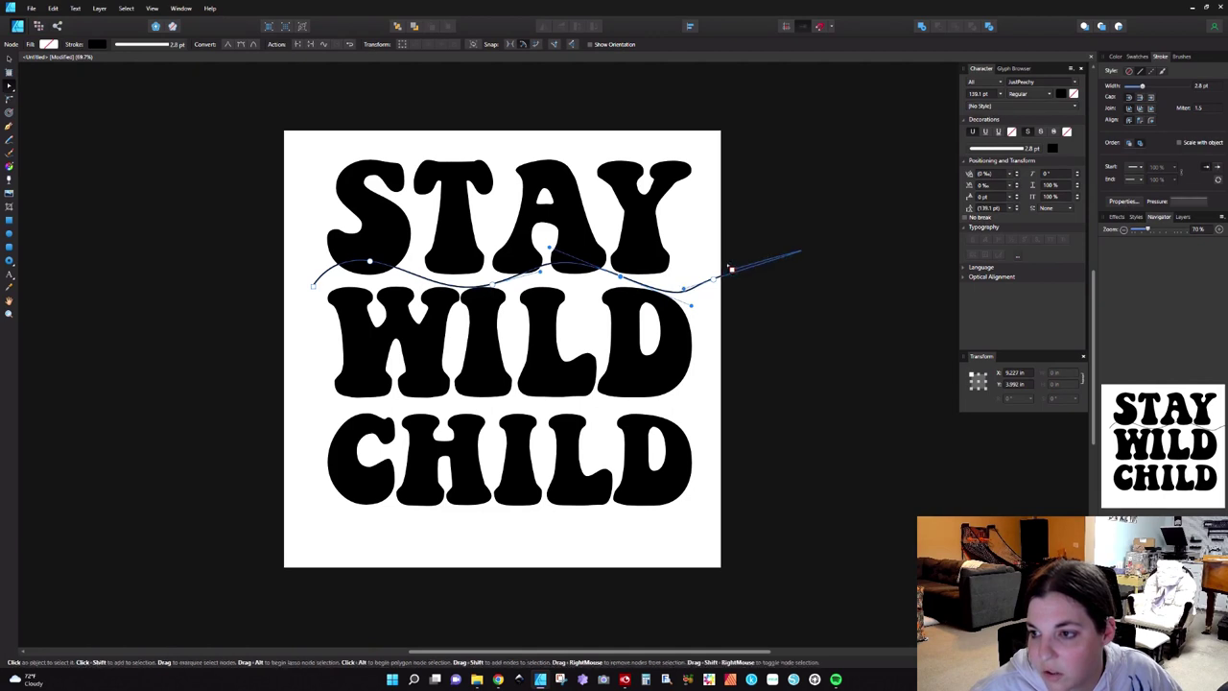
left_click(731, 271)
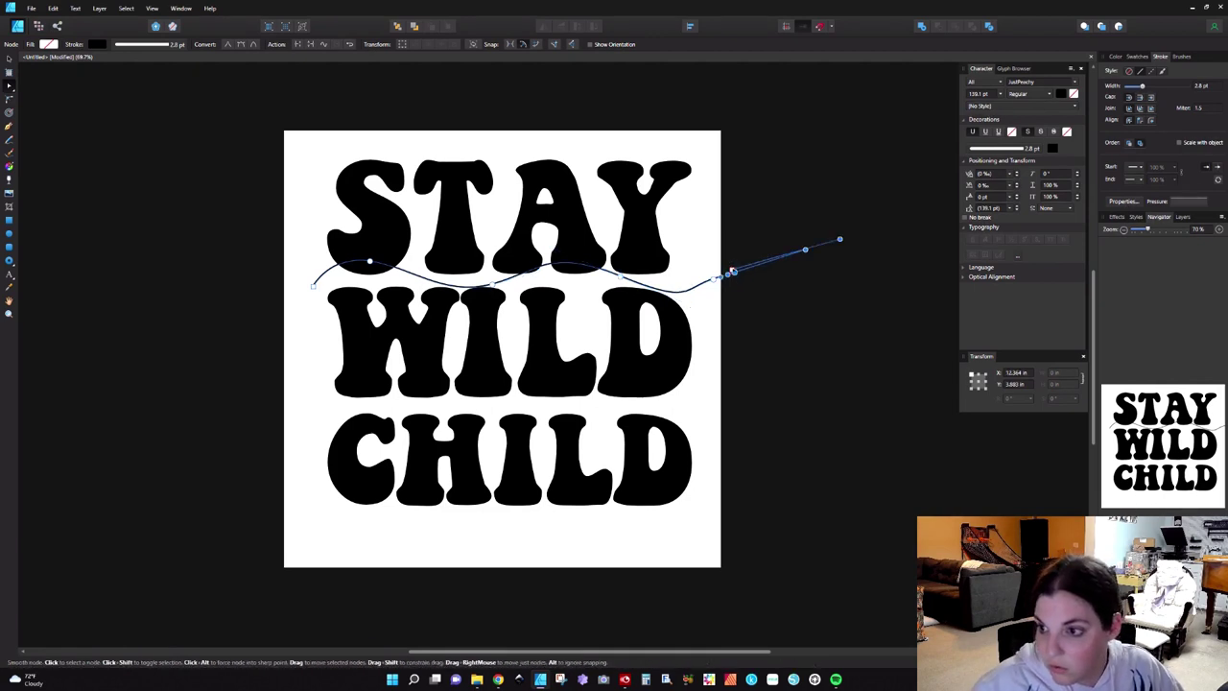
left_click_drag(731, 272, 733, 270)
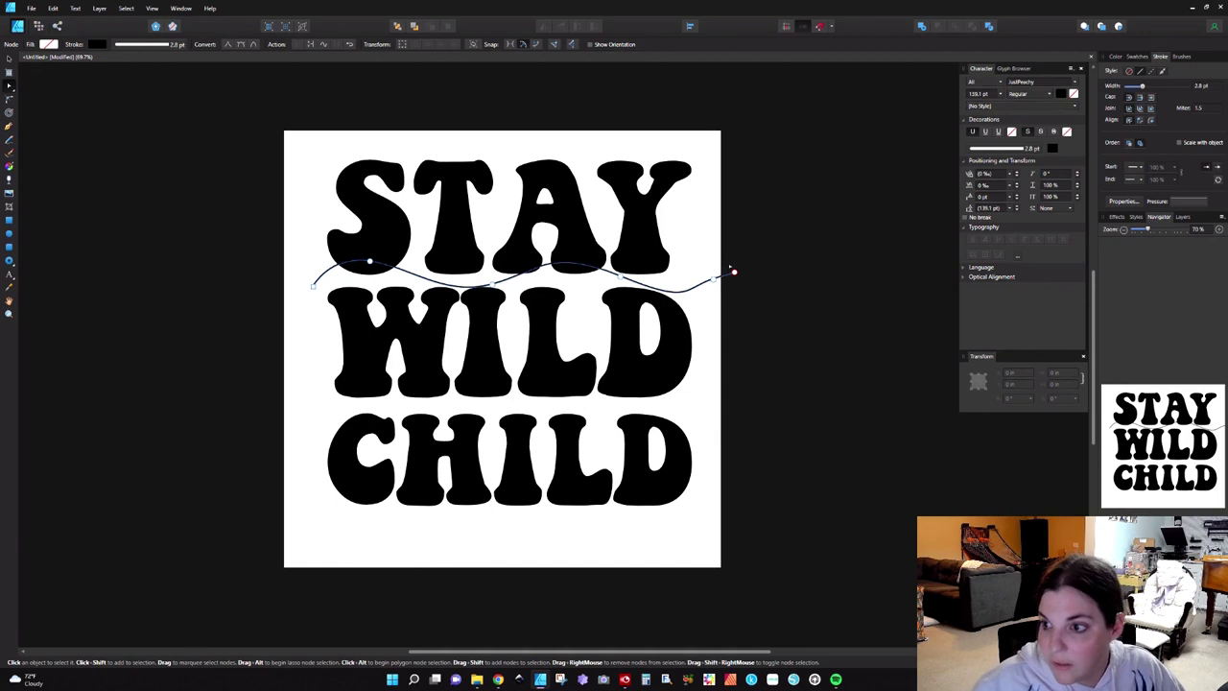
left_click(734, 272)
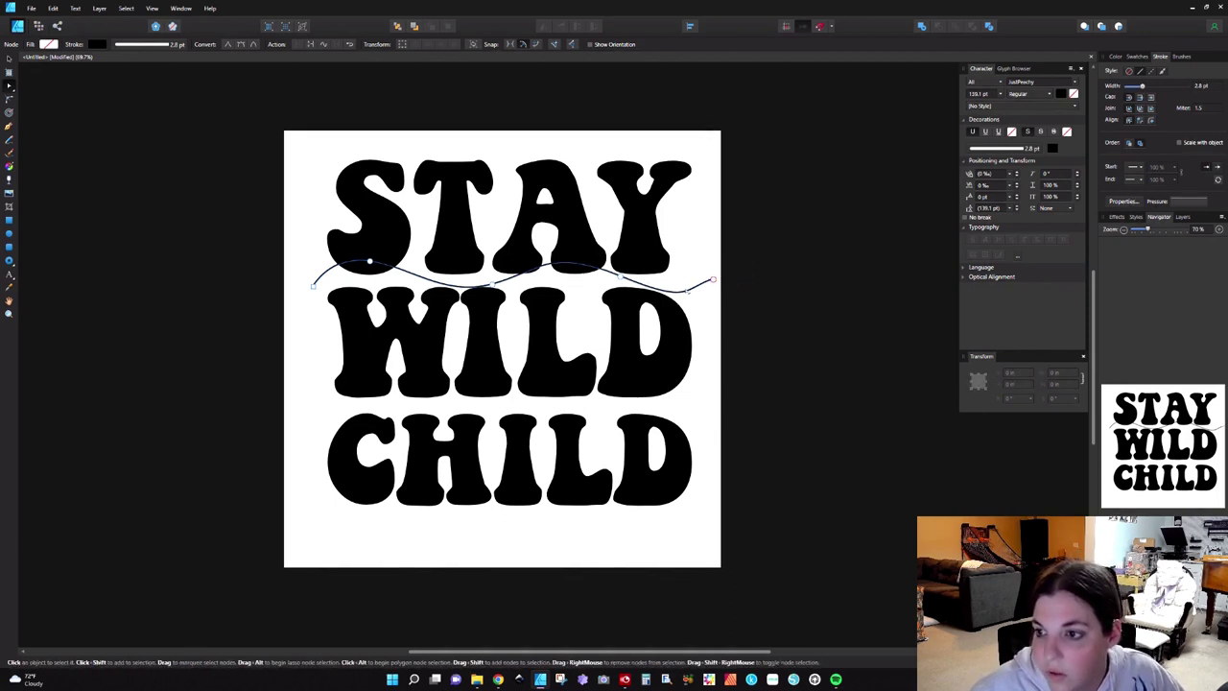
left_click(712, 280)
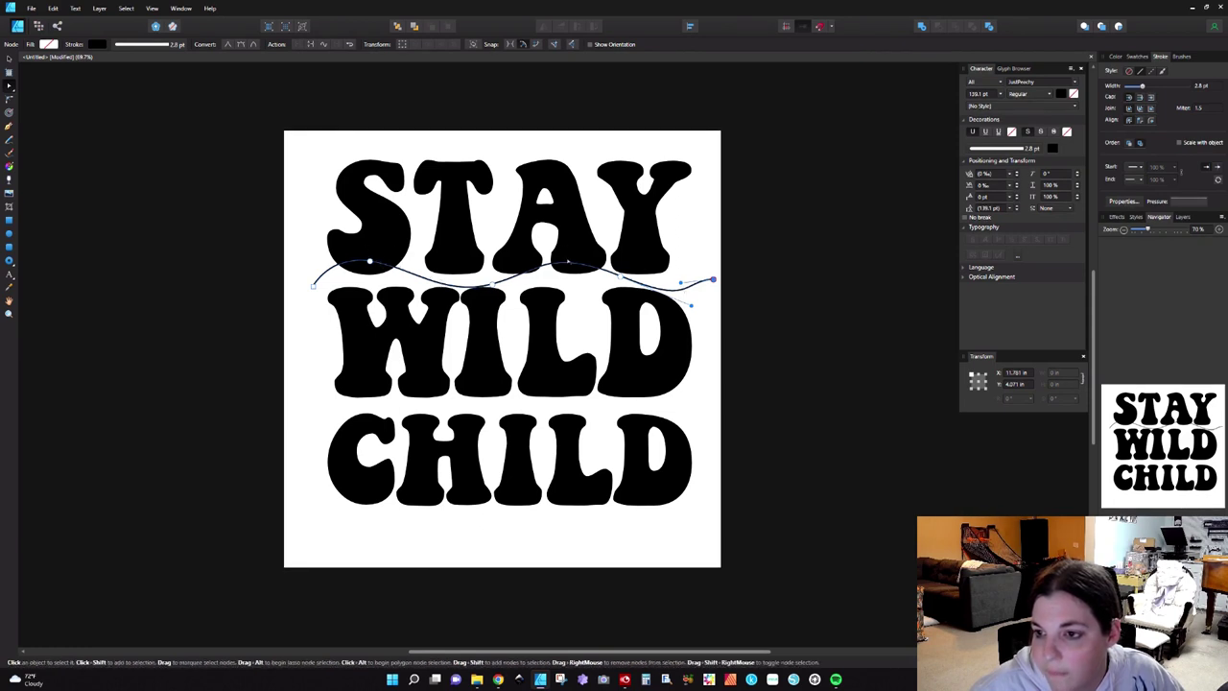
left_click(768, 217)
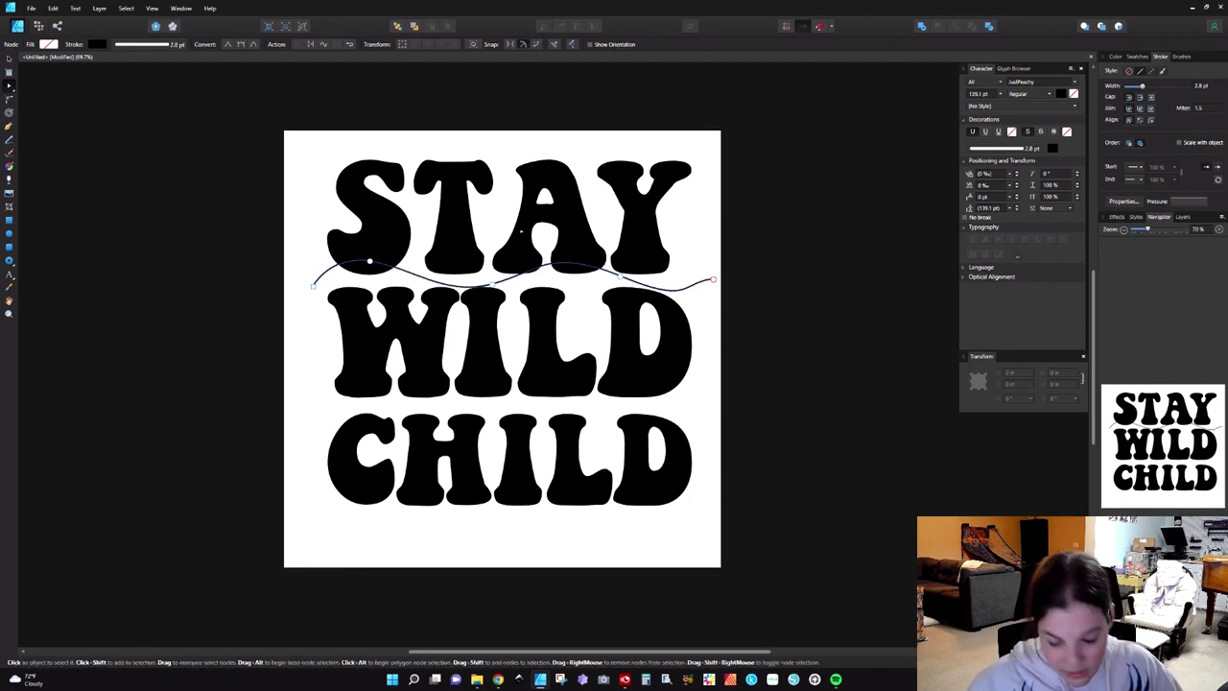
- Raise the wave slightly under STAY and place a copy of it onto WILD
key("v")
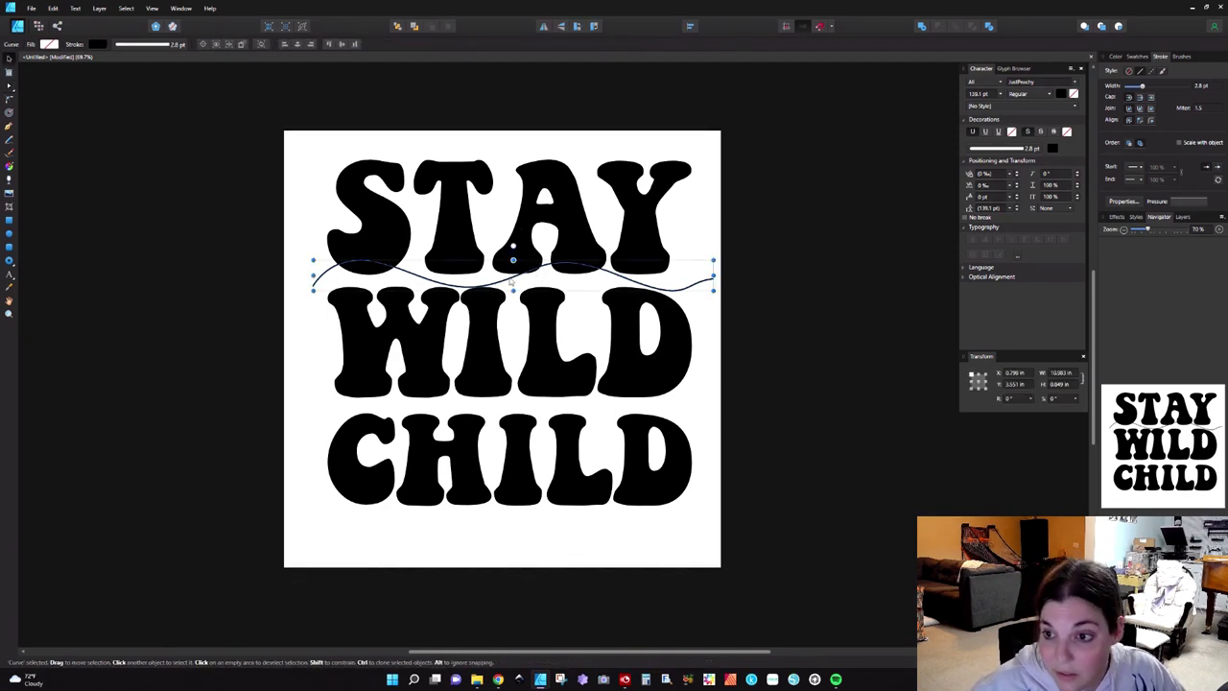
left_click_drag(513, 282, 510, 272)
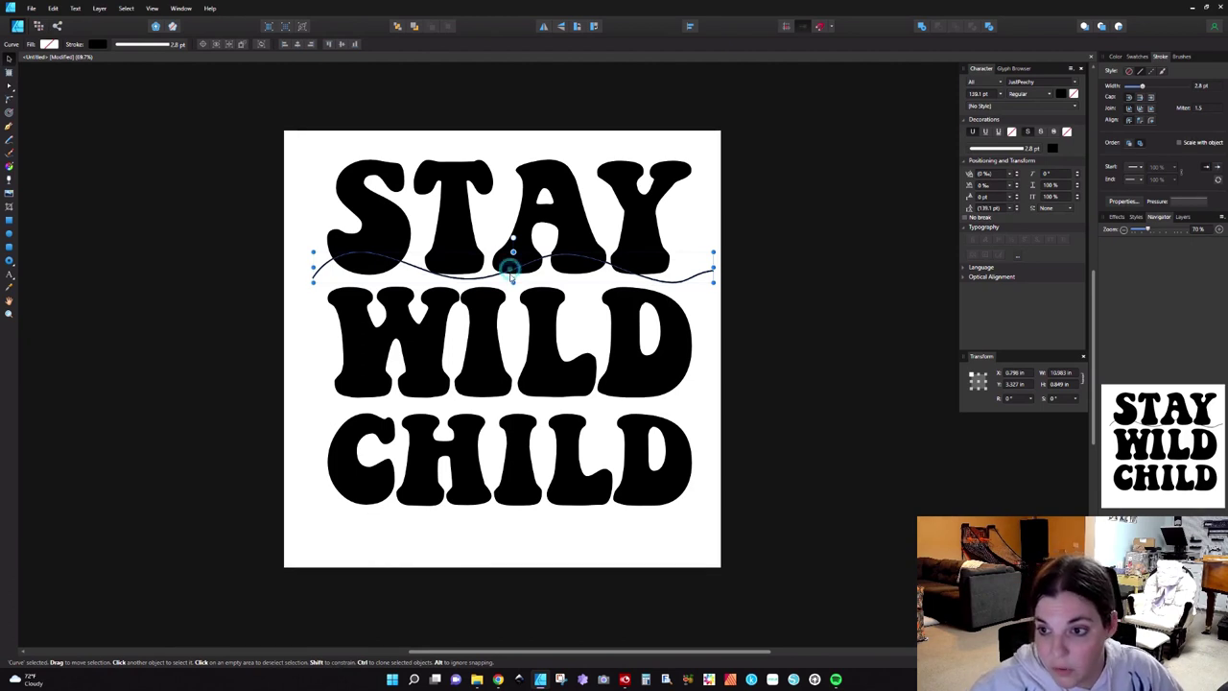
left_click_drag(511, 275, 510, 303)
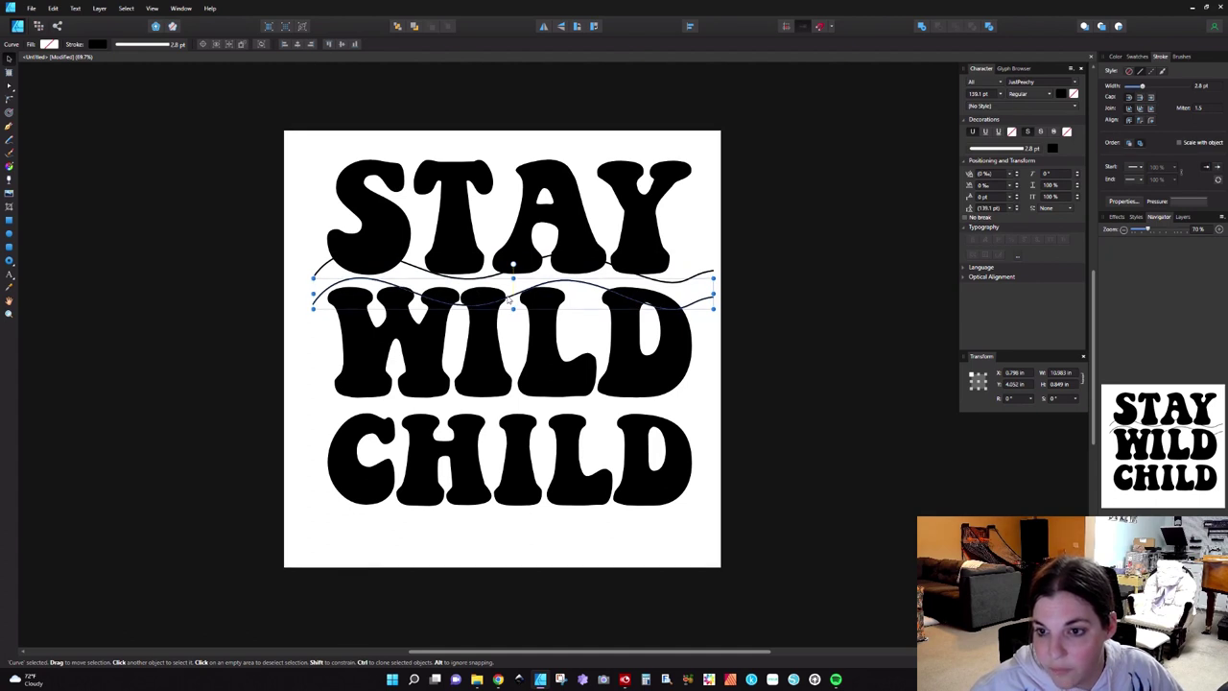
- Copy both waves down between WILD and CHILD
left_click(320, 269)
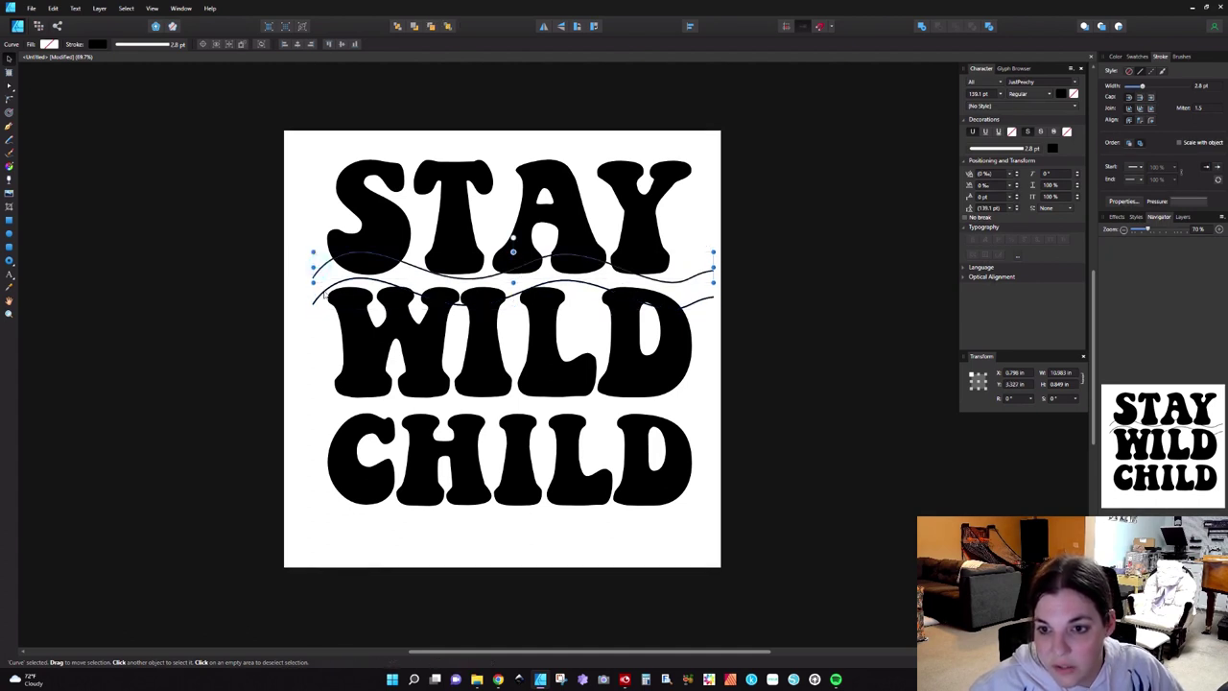
left_click(315, 276)
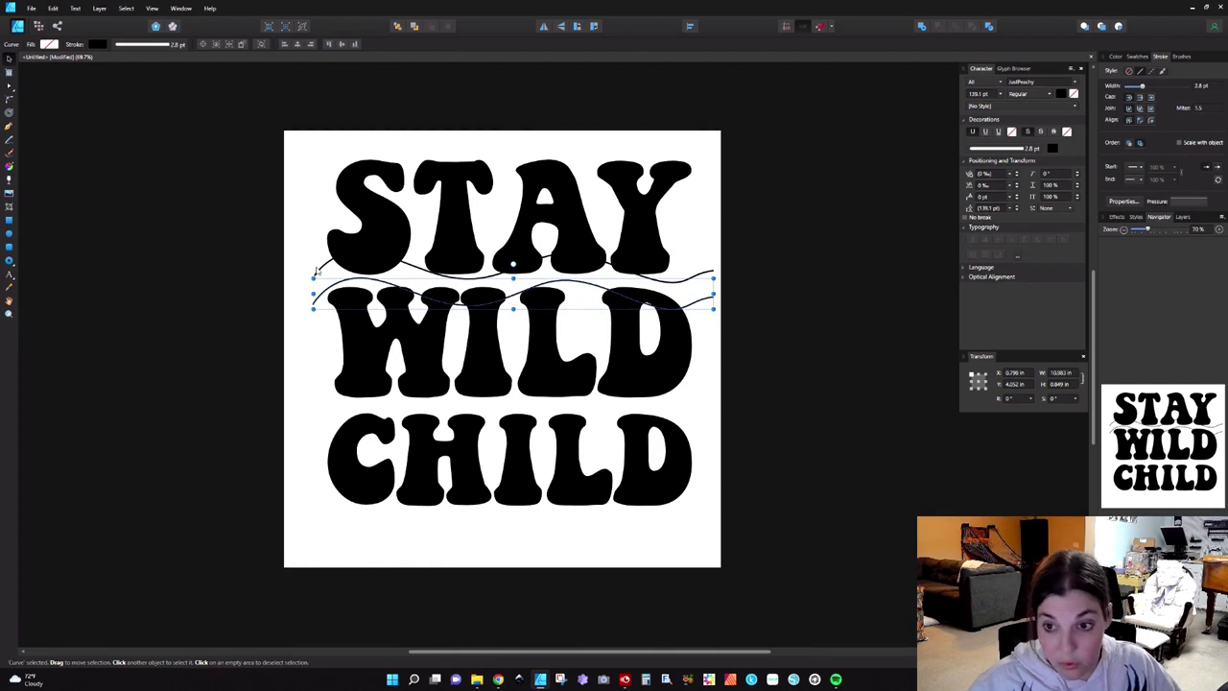
left_click(320, 271, "shift")
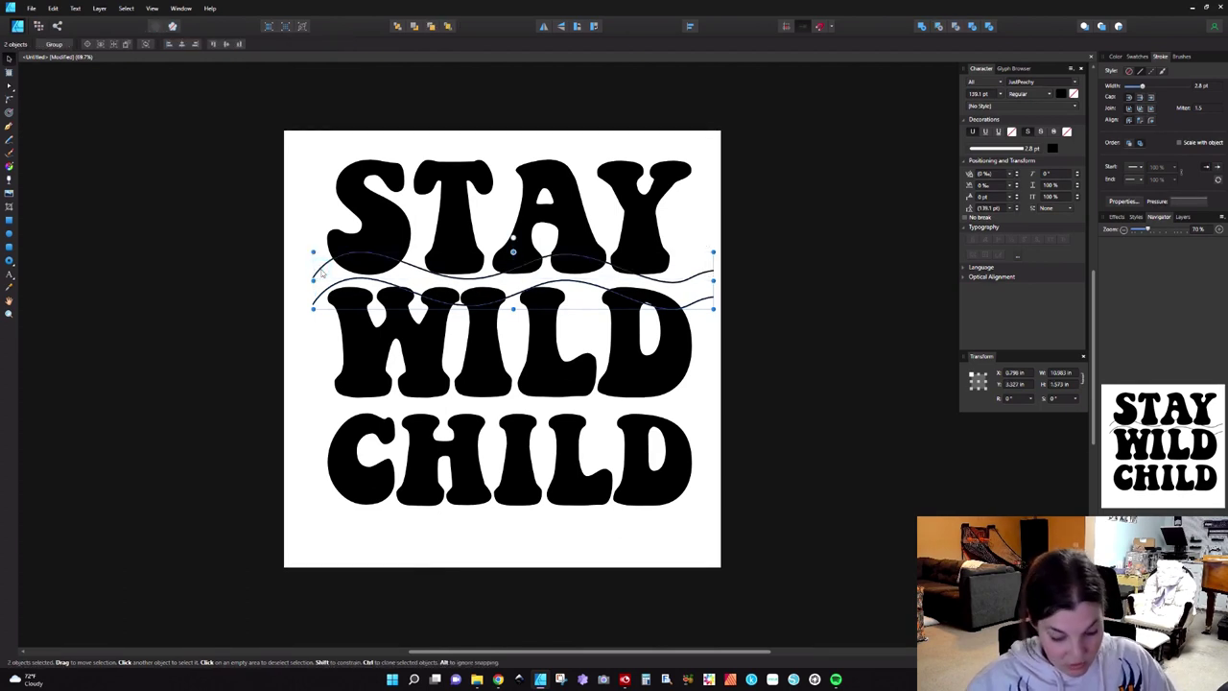
left_click_drag(321, 273, 325, 403)
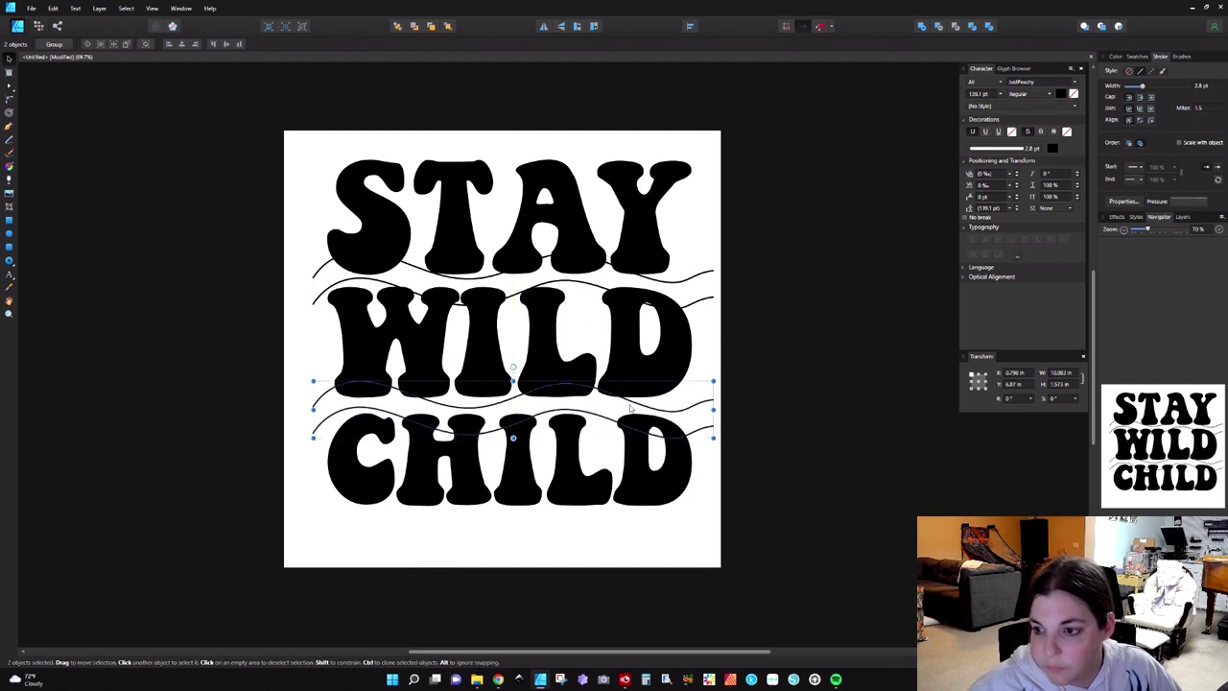
- Convert STAY, WILD and CHILD to curves together
left_click(808, 365)
left_click(363, 228)
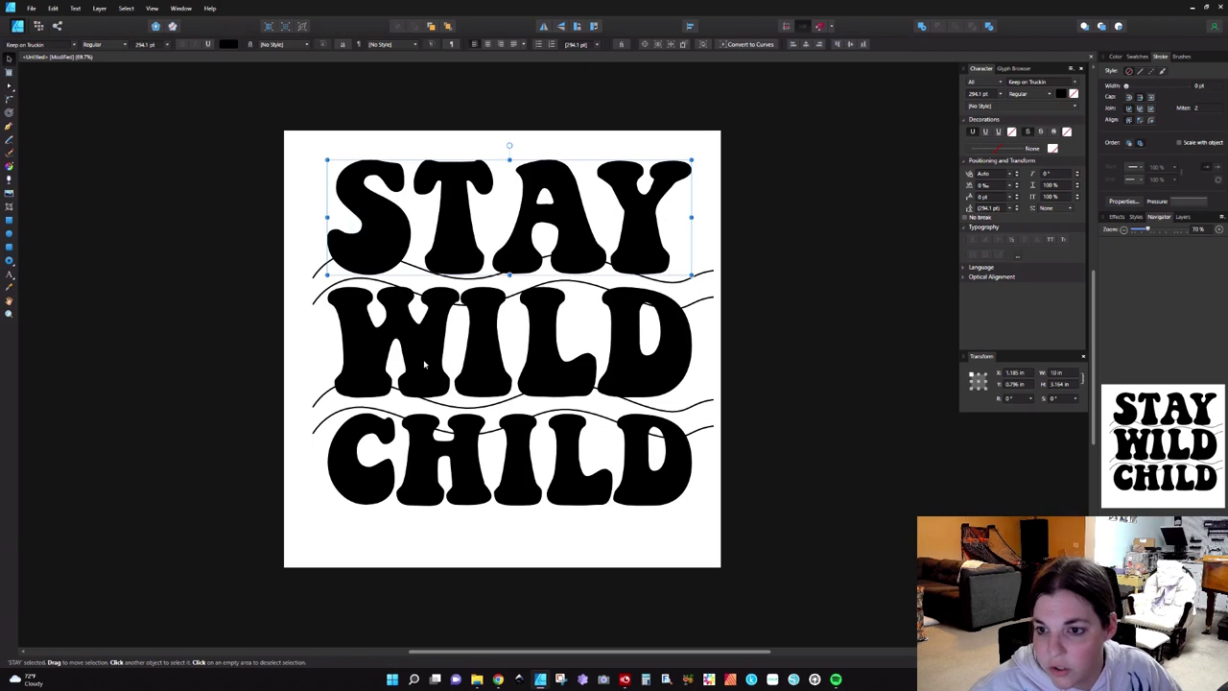
left_click(424, 361, "shift")
left_click(438, 459, "shift")
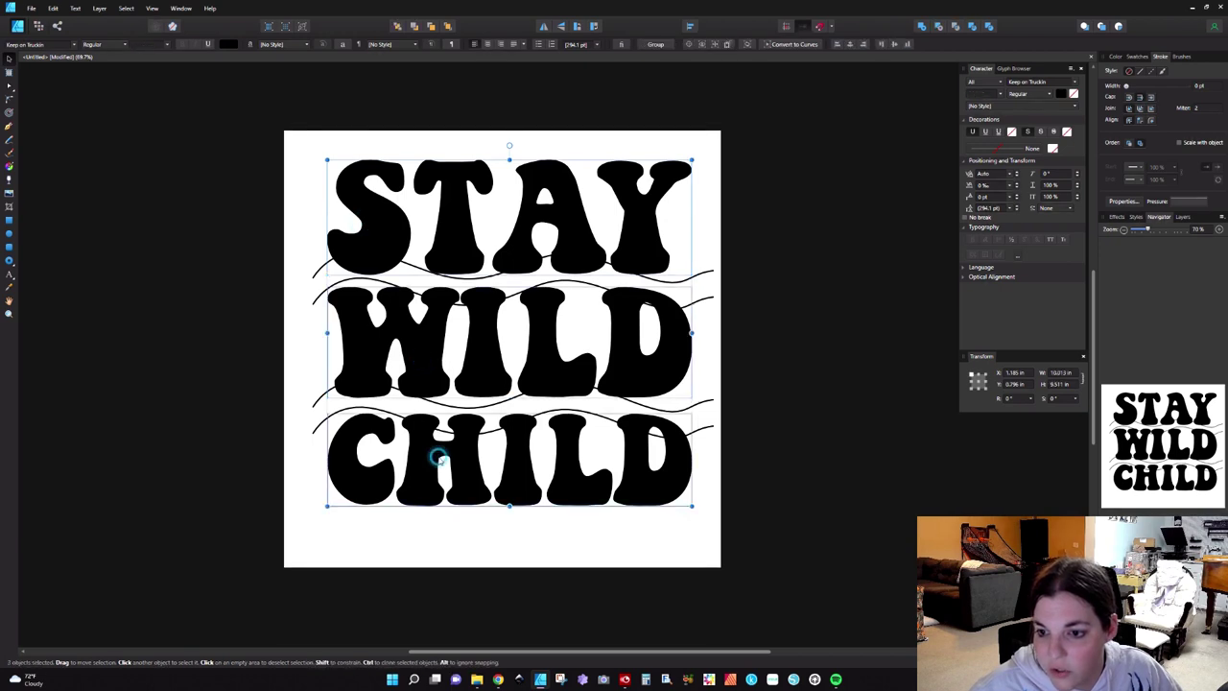
left_click(773, 45)
- Ungroup STAY and WILD into separate letter shapes, then start on CHILD
left_click(265, 239)
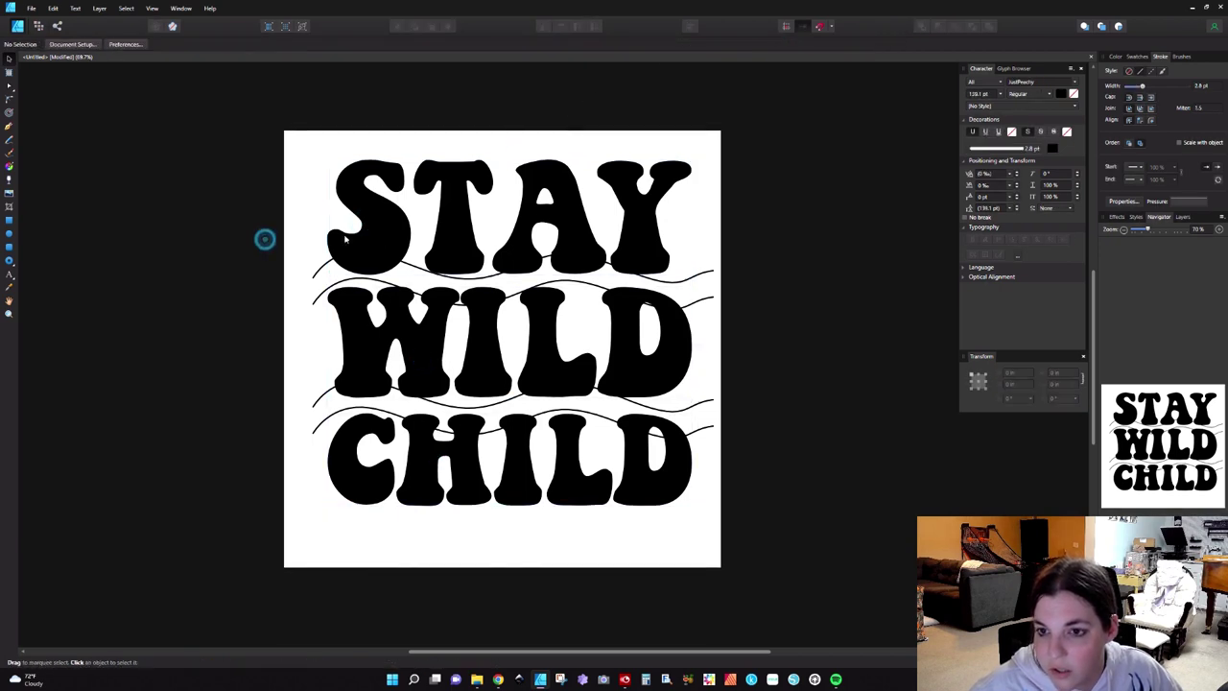
left_click(379, 238)
right_click(379, 236)
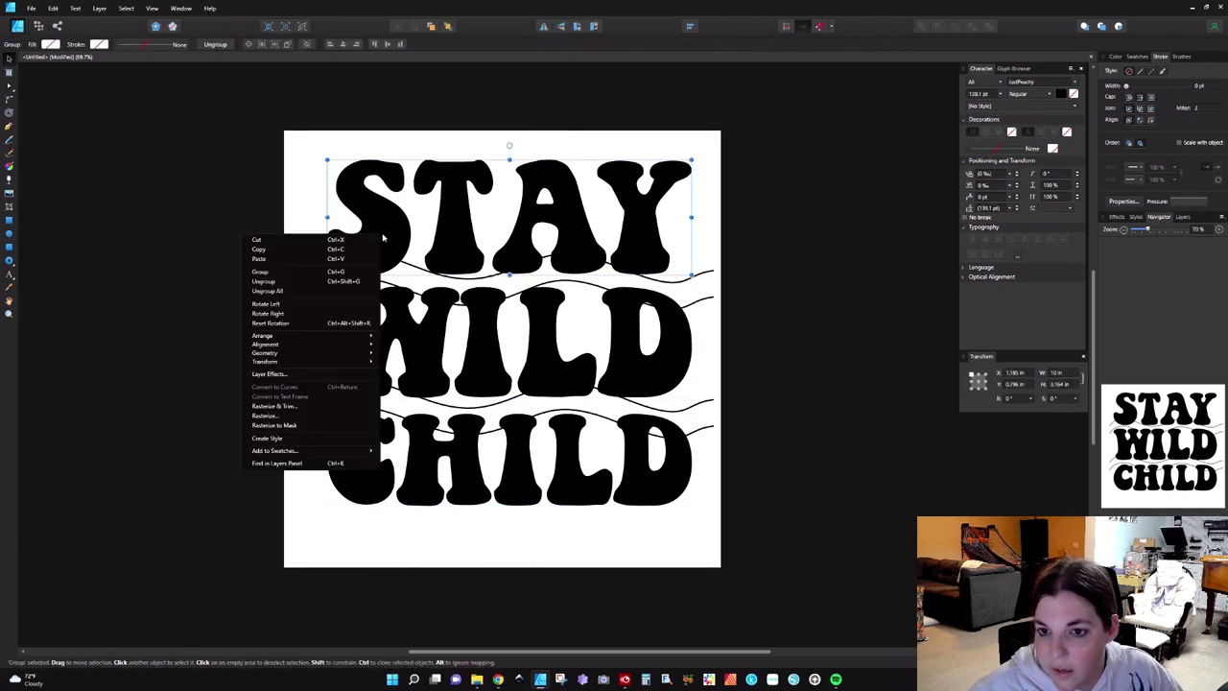
left_click(345, 283)
right_click(388, 245)
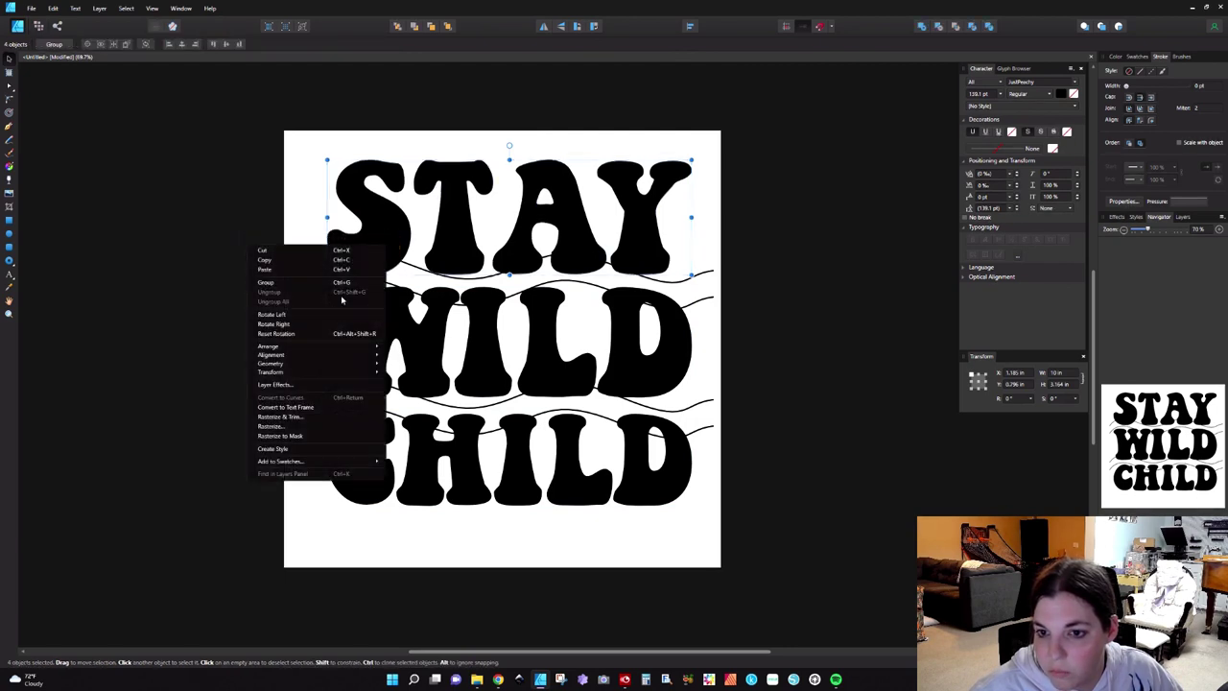
left_click(207, 270)
left_click(387, 221)
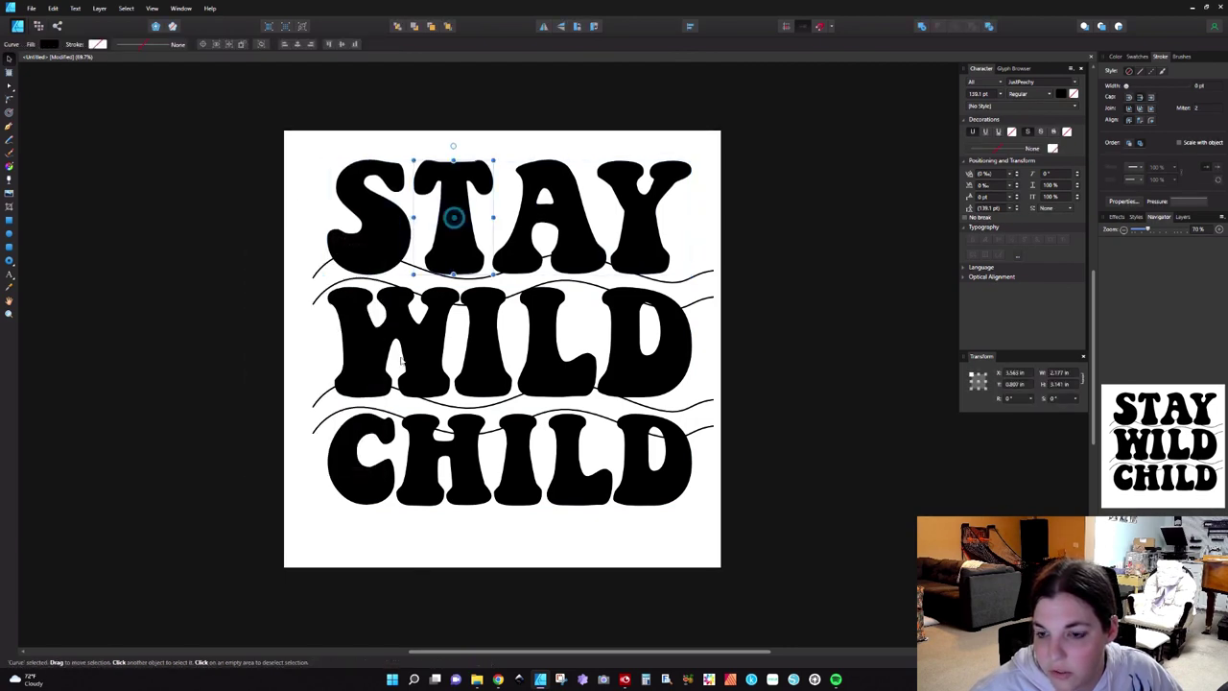
left_click(399, 360)
right_click(384, 363)
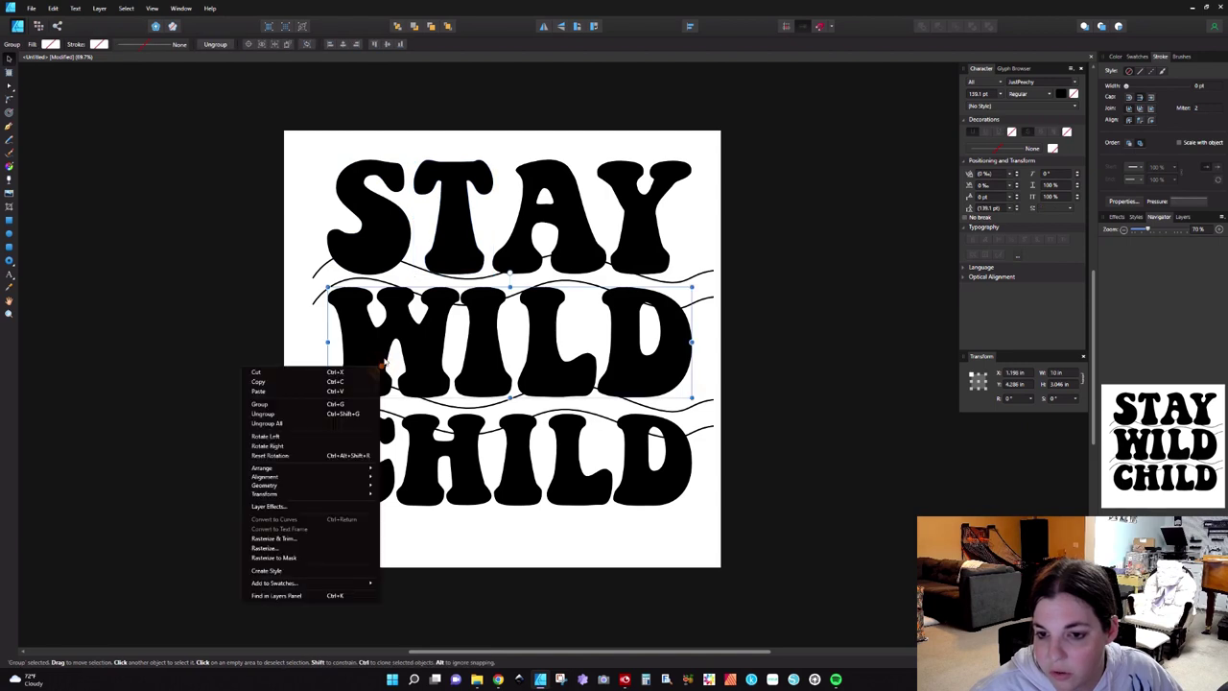
left_click(335, 415)
right_click(355, 472)
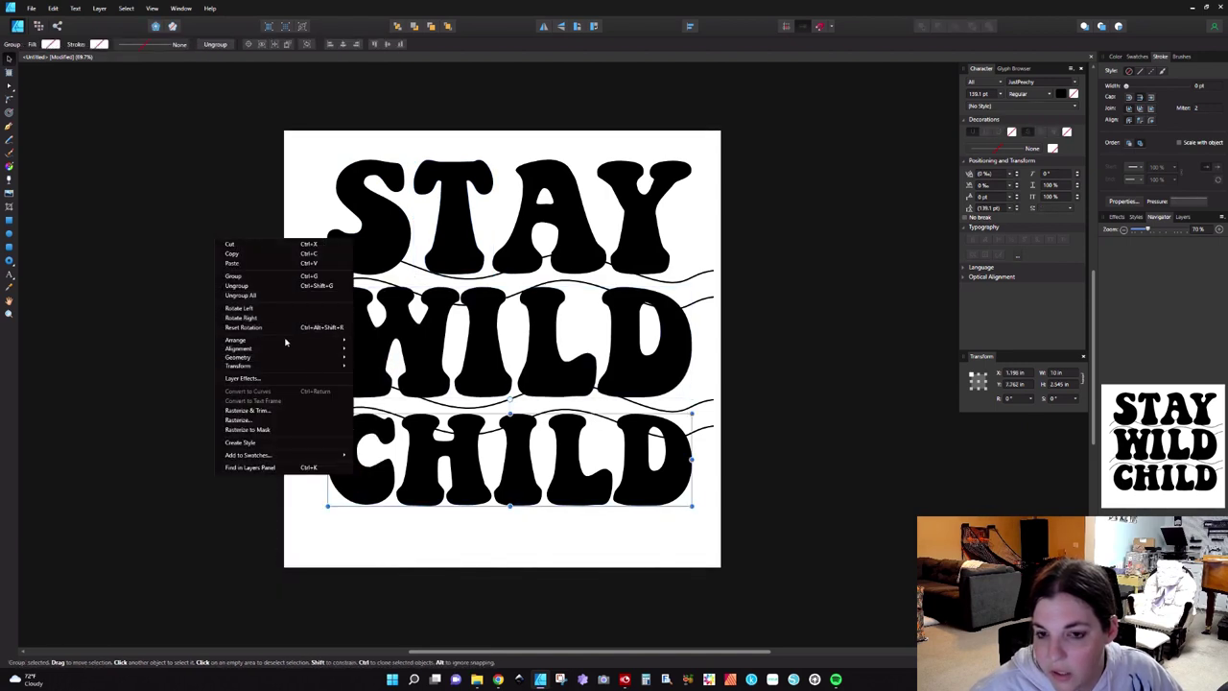
- Ungroup CHILD, then shorten the S, A and Y of STAY from the bottom to fit the waves
left_click(237, 285)
left_click(376, 248)
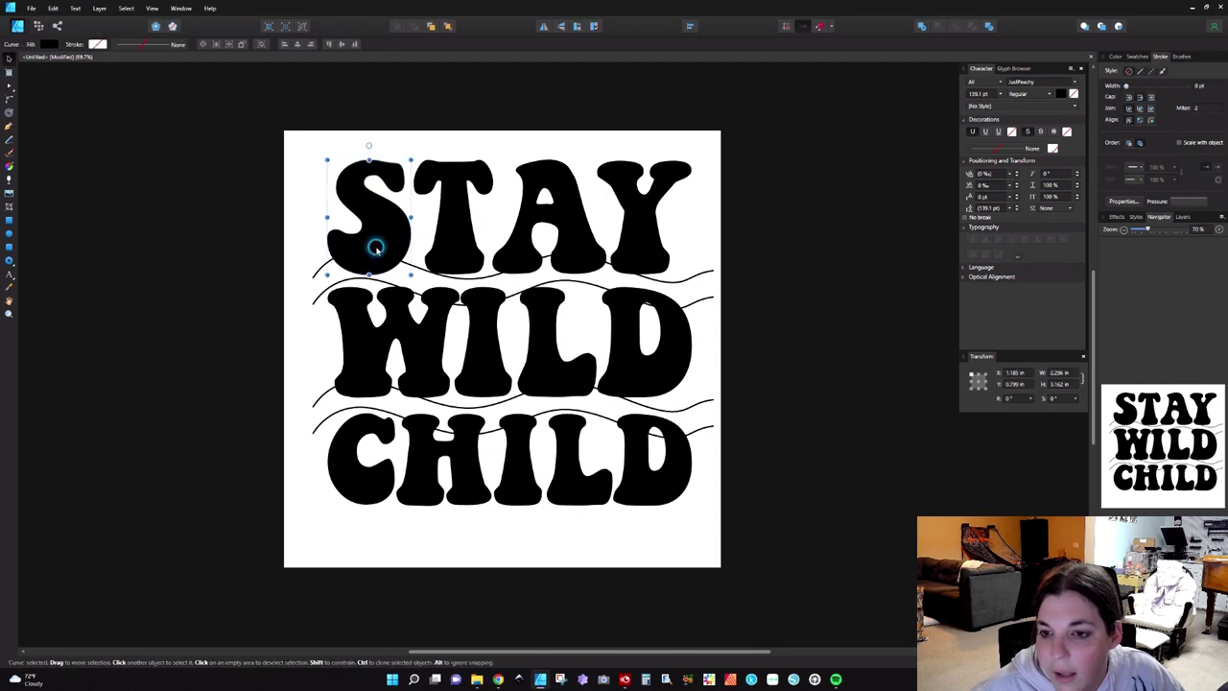
left_click_drag(370, 276, 370, 251)
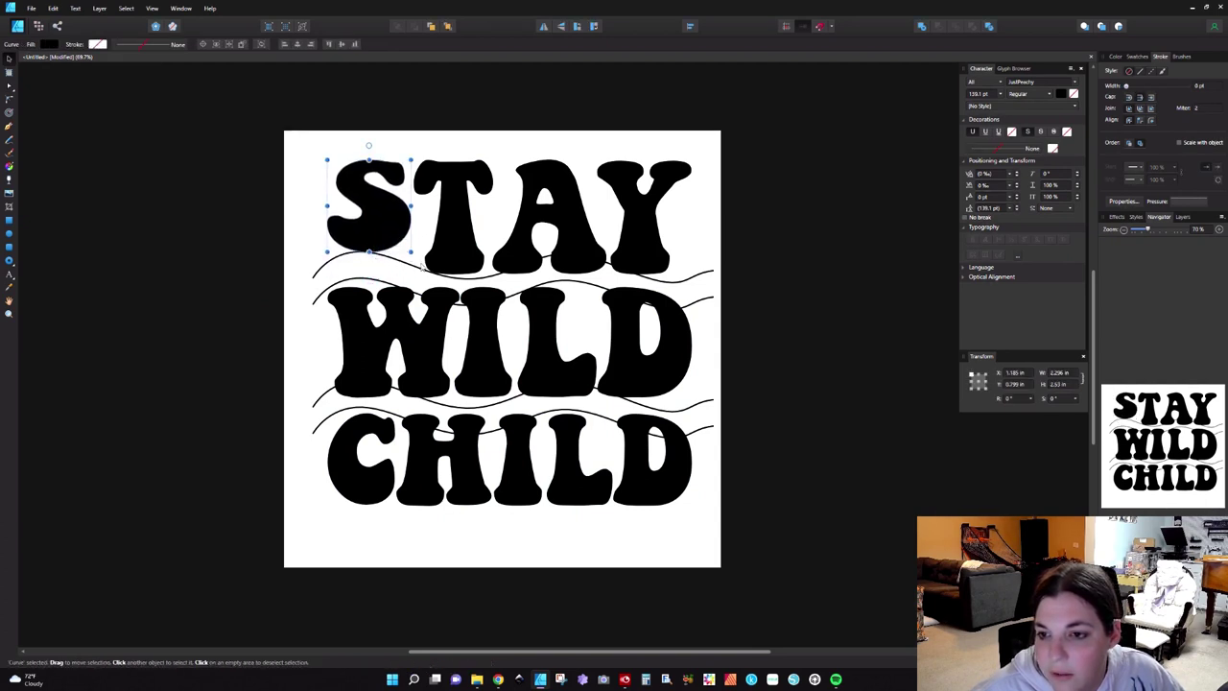
left_click(527, 261)
mouse_move(552, 274)
left_mouse_down()
mouse_move(551, 241)
mouse_move(552, 254)
left_mouse_up()
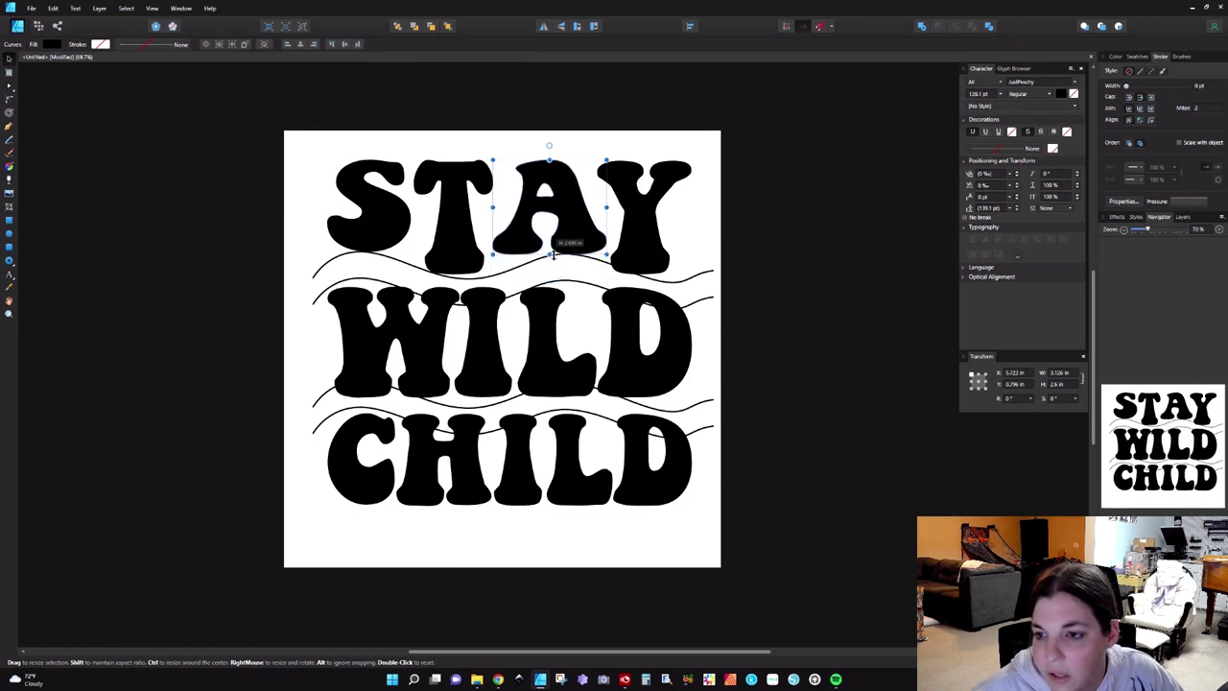
left_click(644, 268)
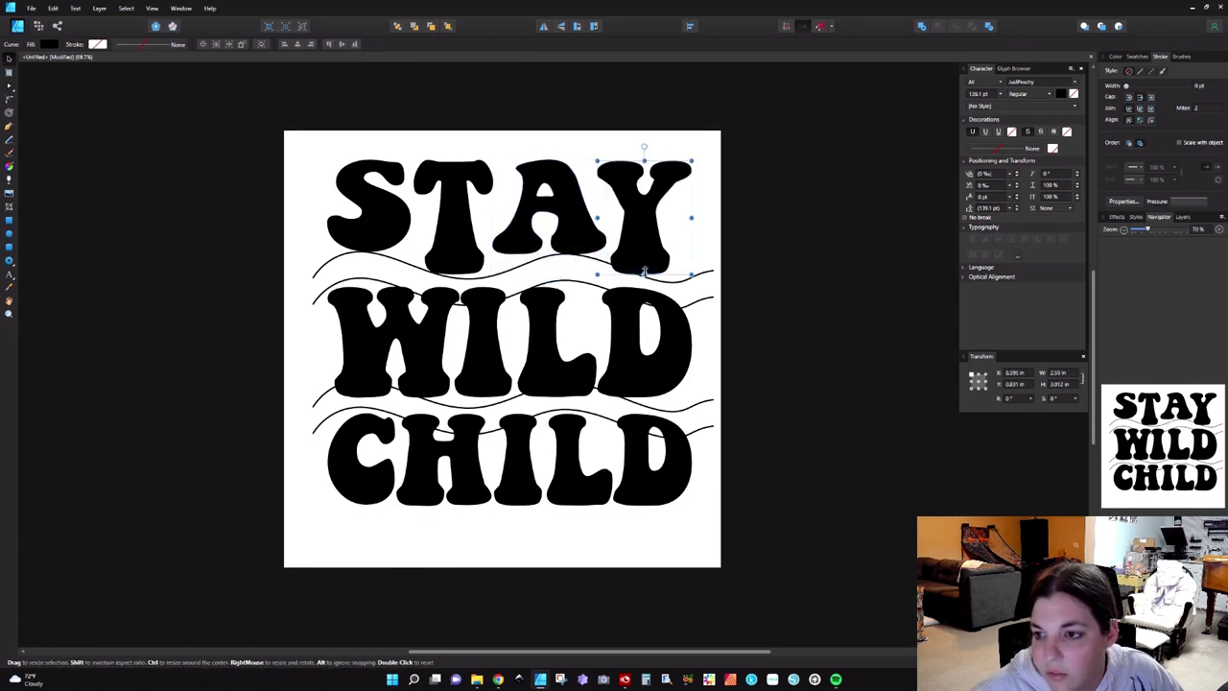
left_click_drag(644, 274, 645, 269)
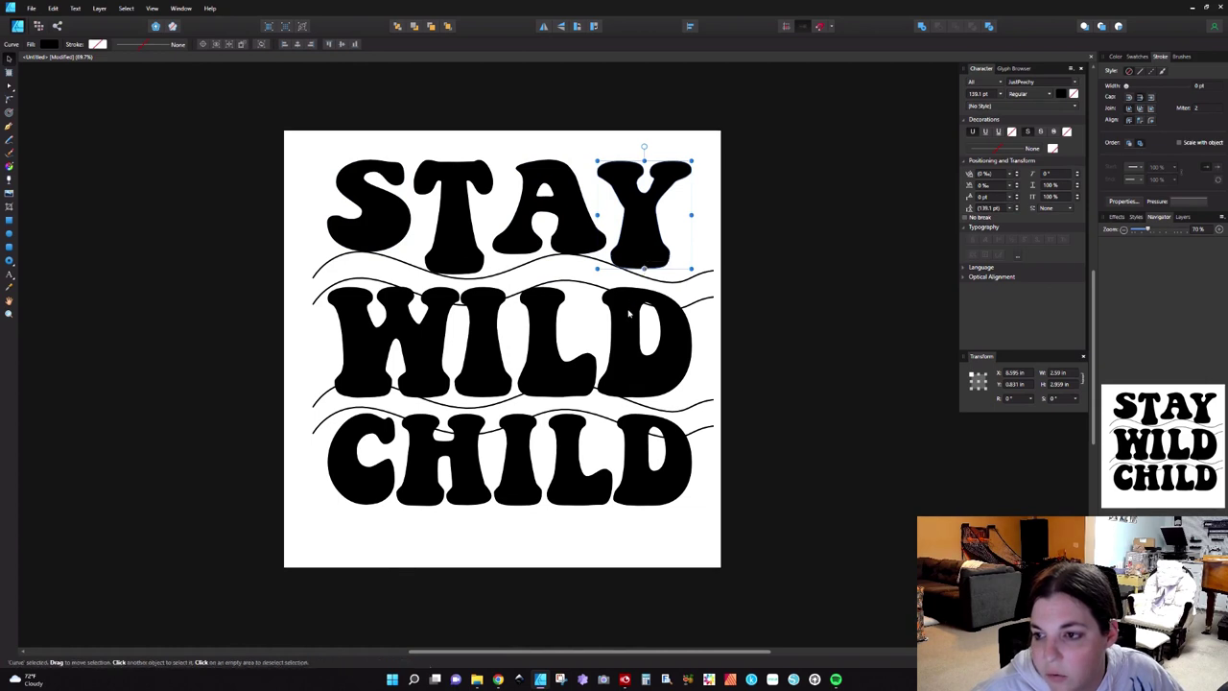
- Lower the tops of WILD's D, L, I and W to meet the upper wavy line
left_click(628, 315)
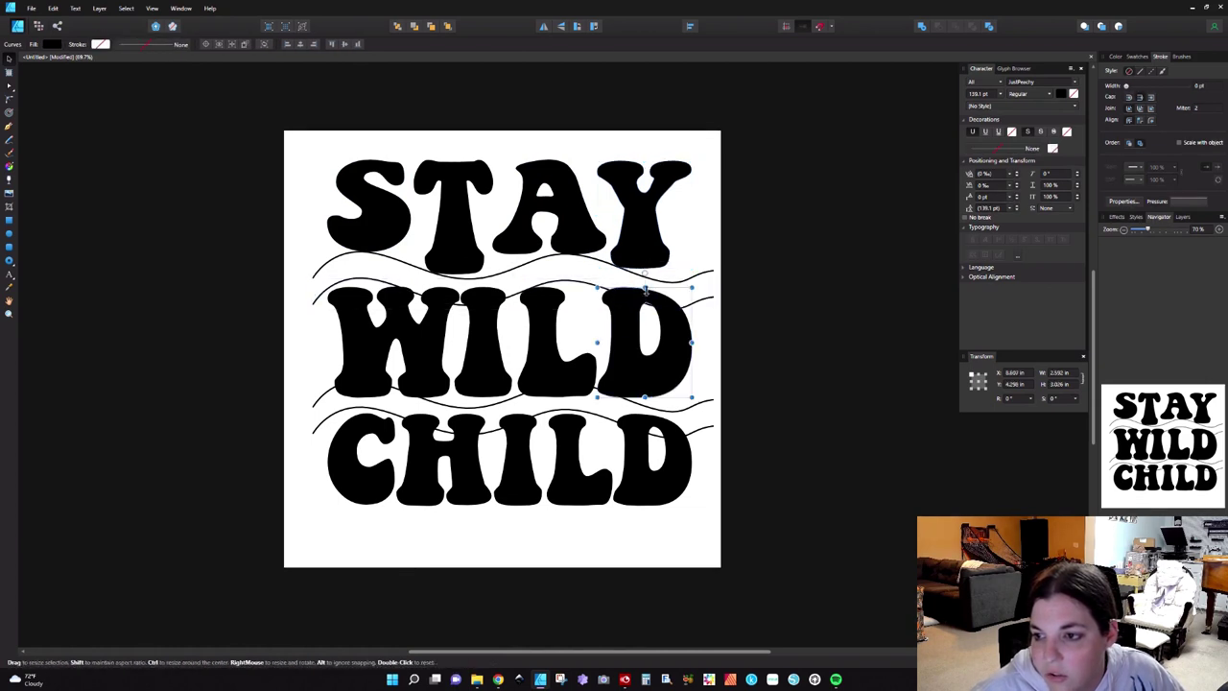
left_click_drag(645, 287, 649, 305)
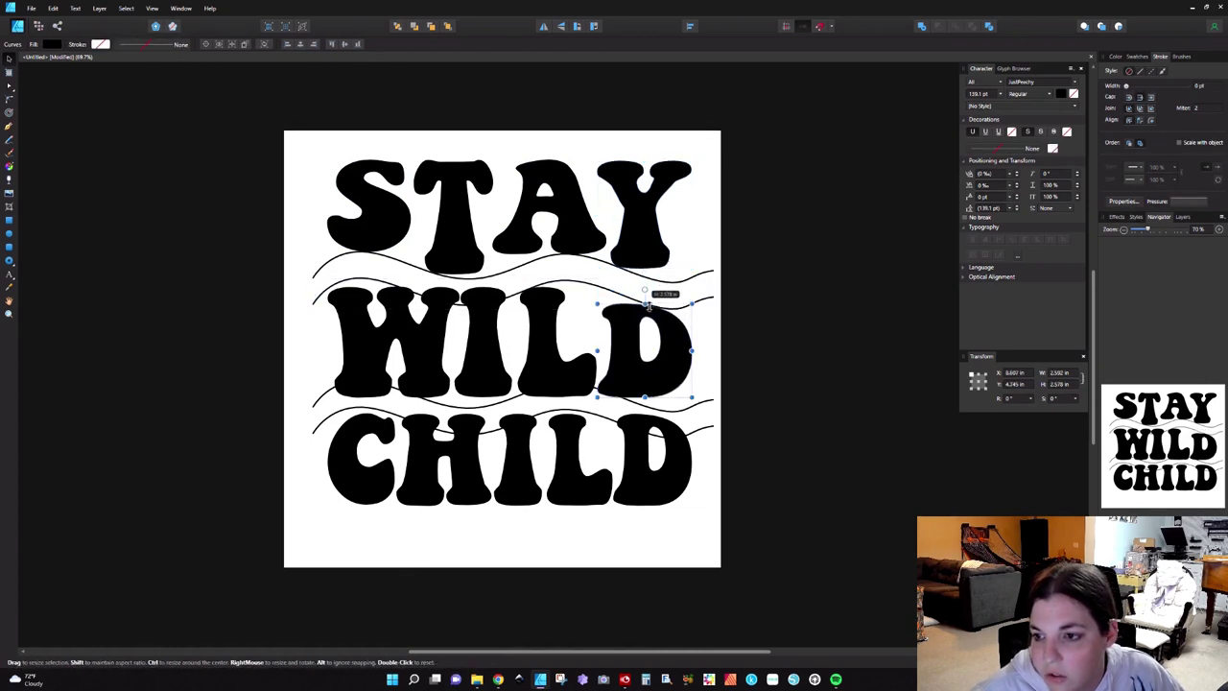
left_click(528, 318)
left_click_drag(556, 286, 556, 289)
left_click(485, 291)
left_click(483, 332)
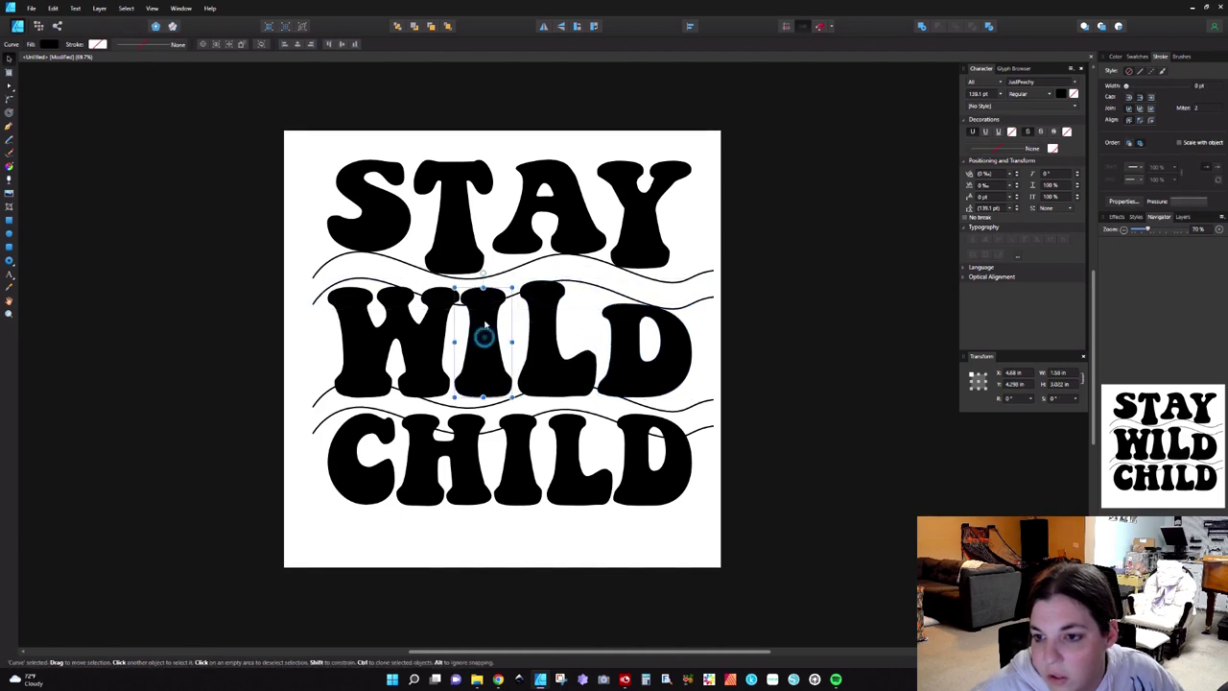
mouse_move(483, 288)
left_mouse_down()
mouse_move(488, 305)
mouse_move(484, 289)
left_mouse_up()
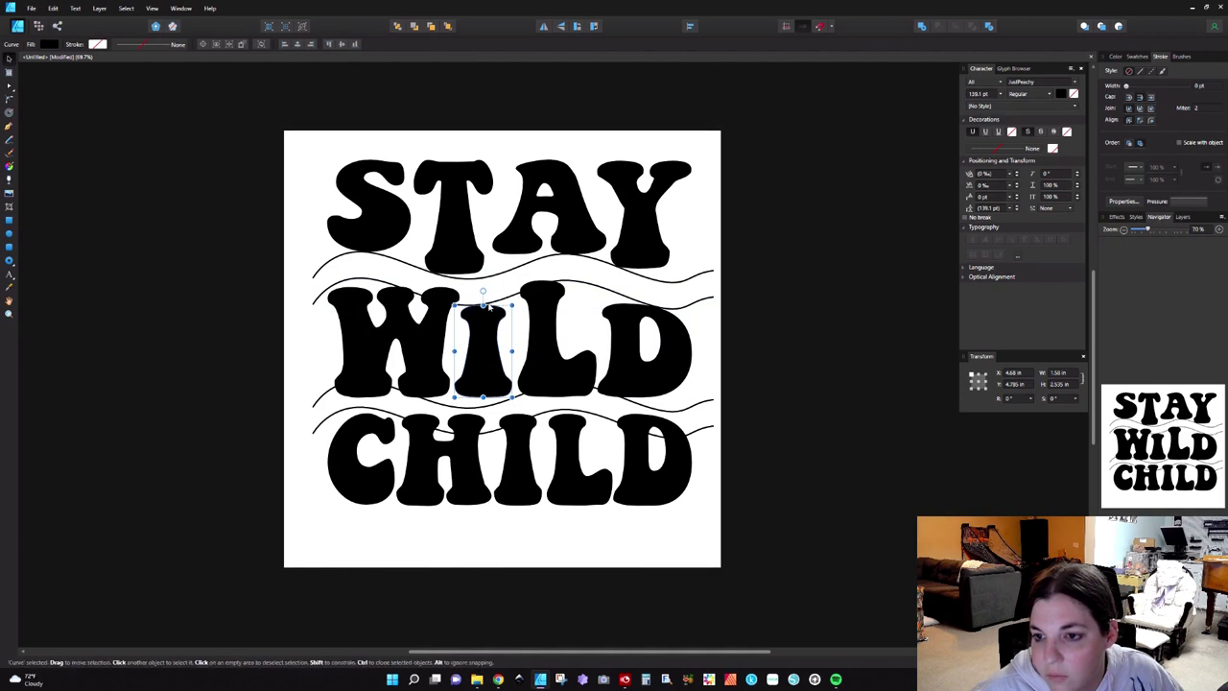
left_click(425, 308)
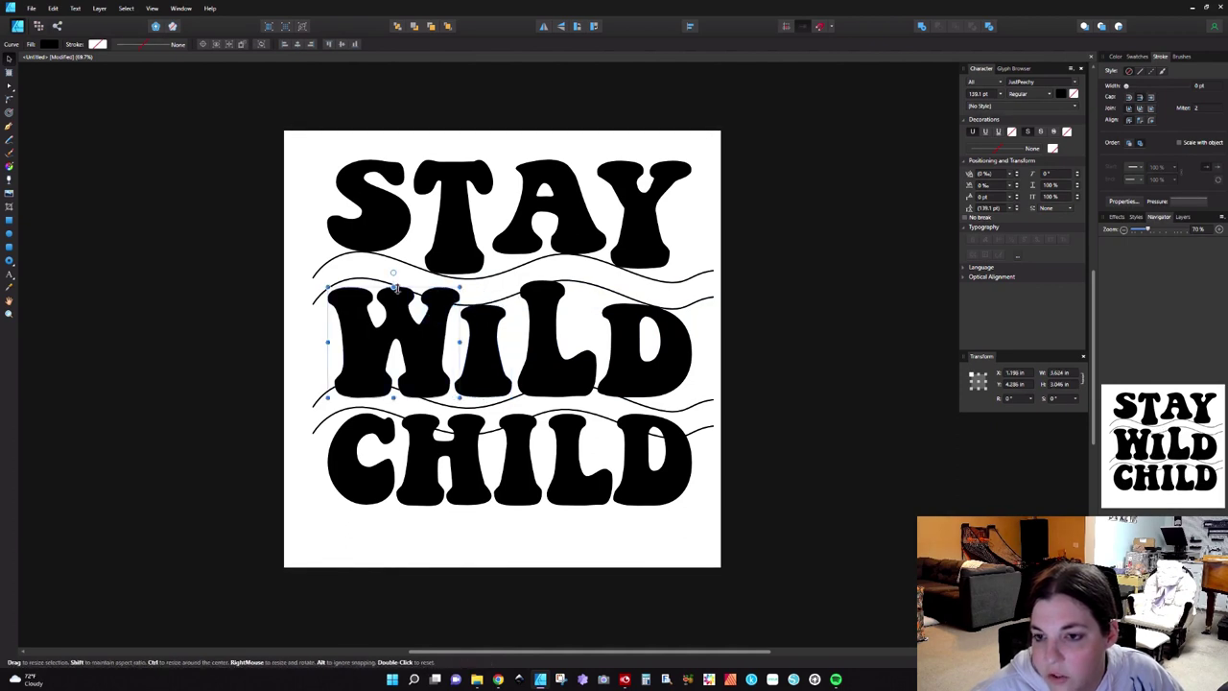
left_click_drag(394, 288, 401, 303)
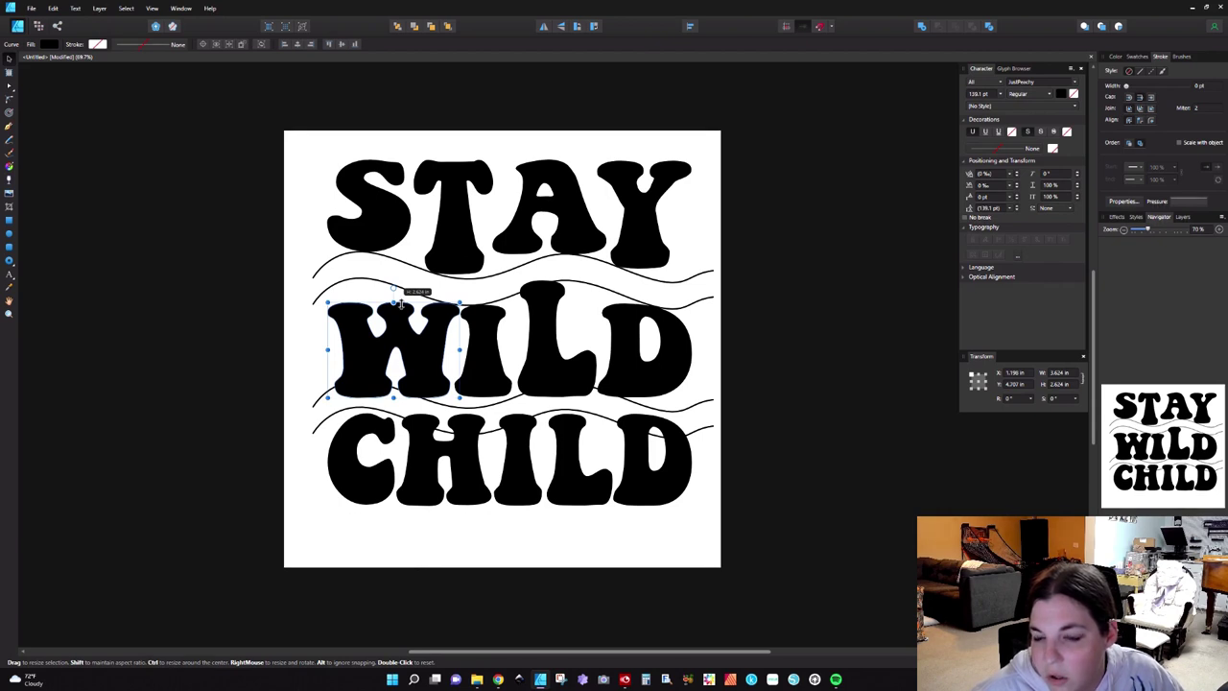
left_click_drag(401, 301, 402, 290)
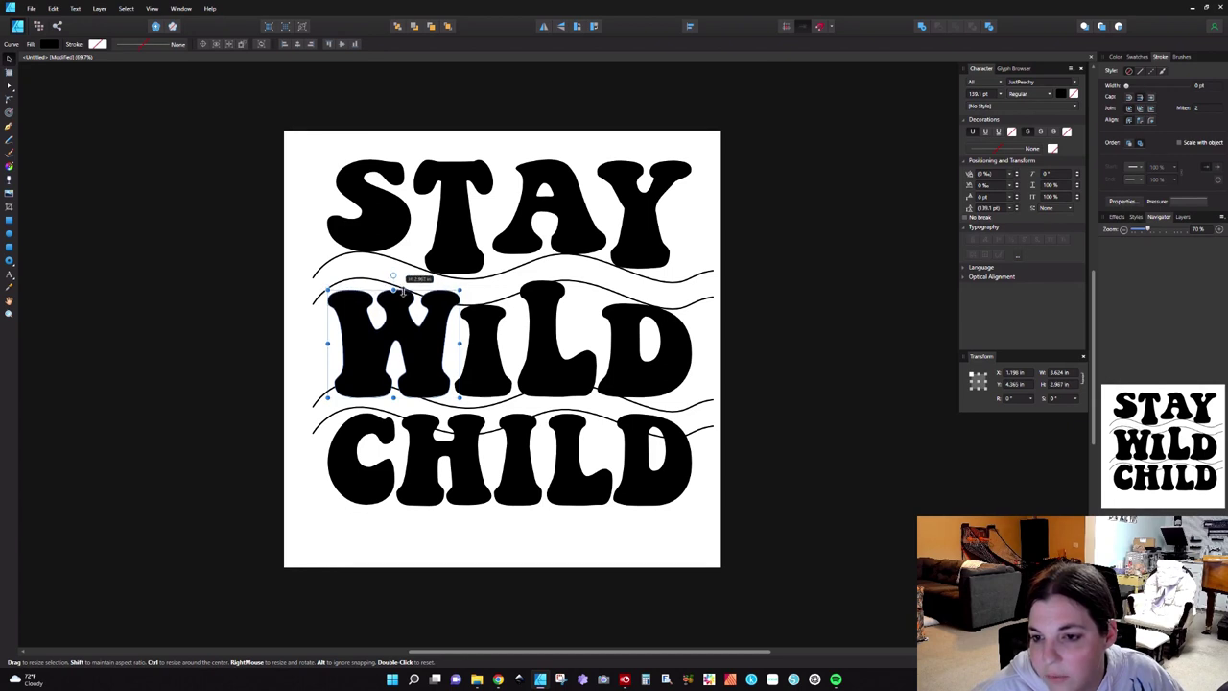
- Fit the bottoms of WILD's W, I, L and D to the wavy line below
left_click(367, 433)
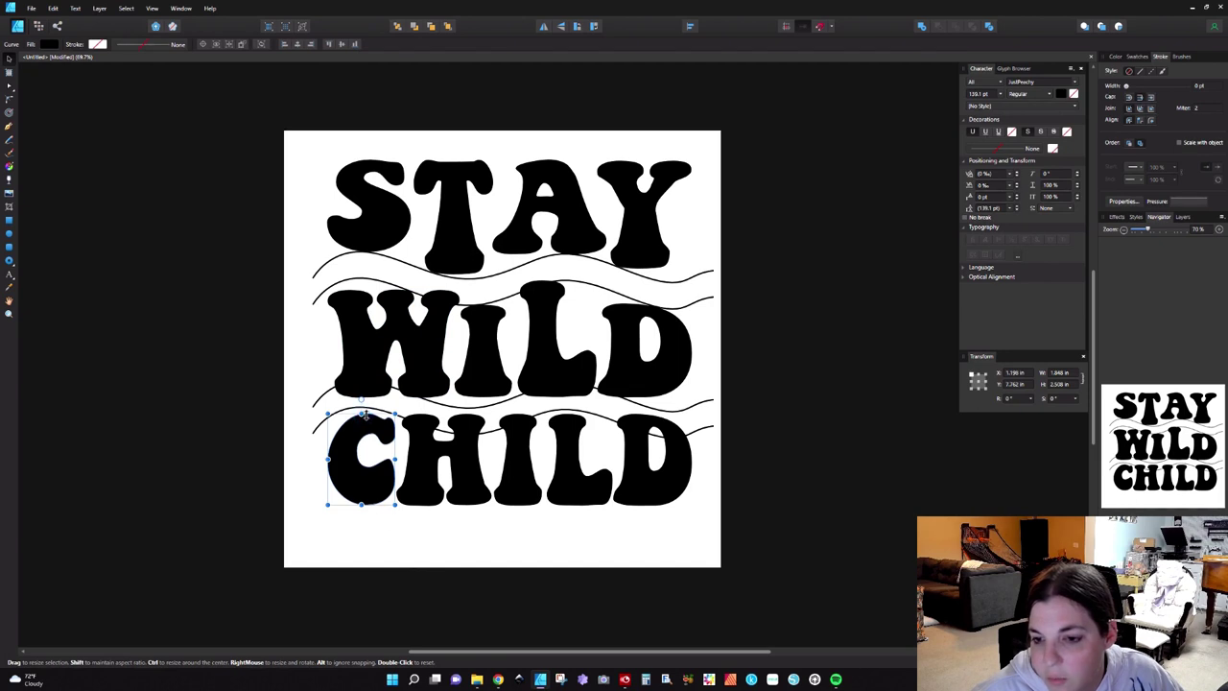
left_click(395, 396)
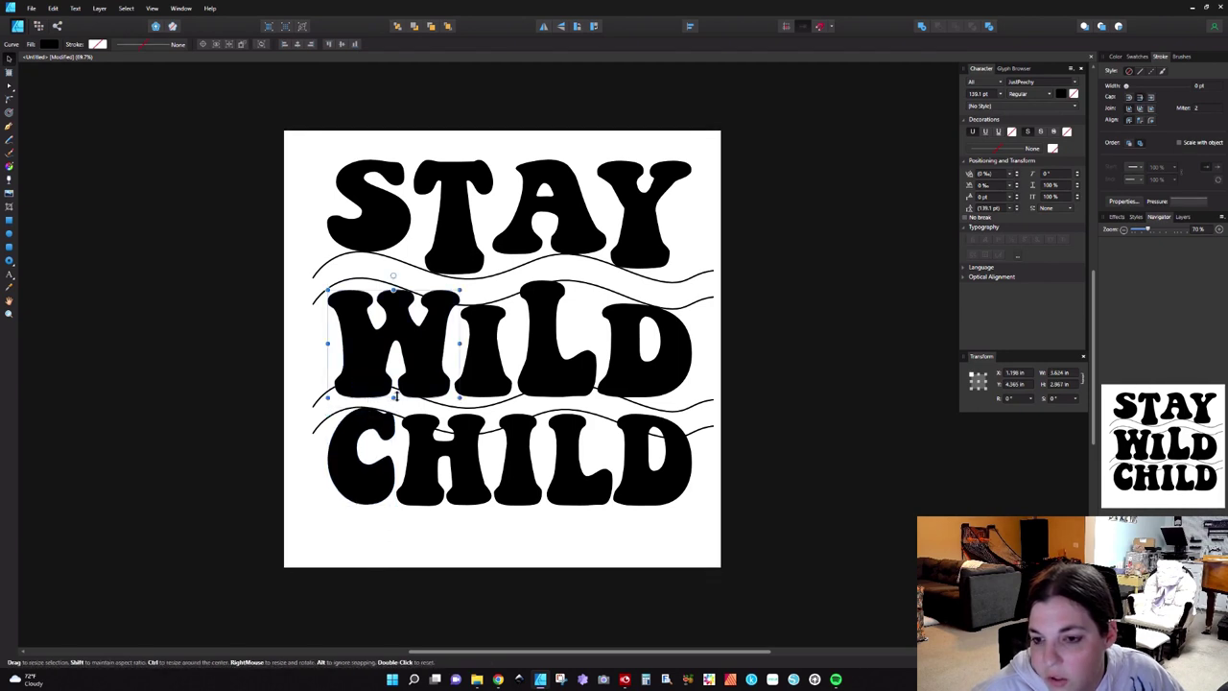
left_click_drag(395, 396, 393, 399)
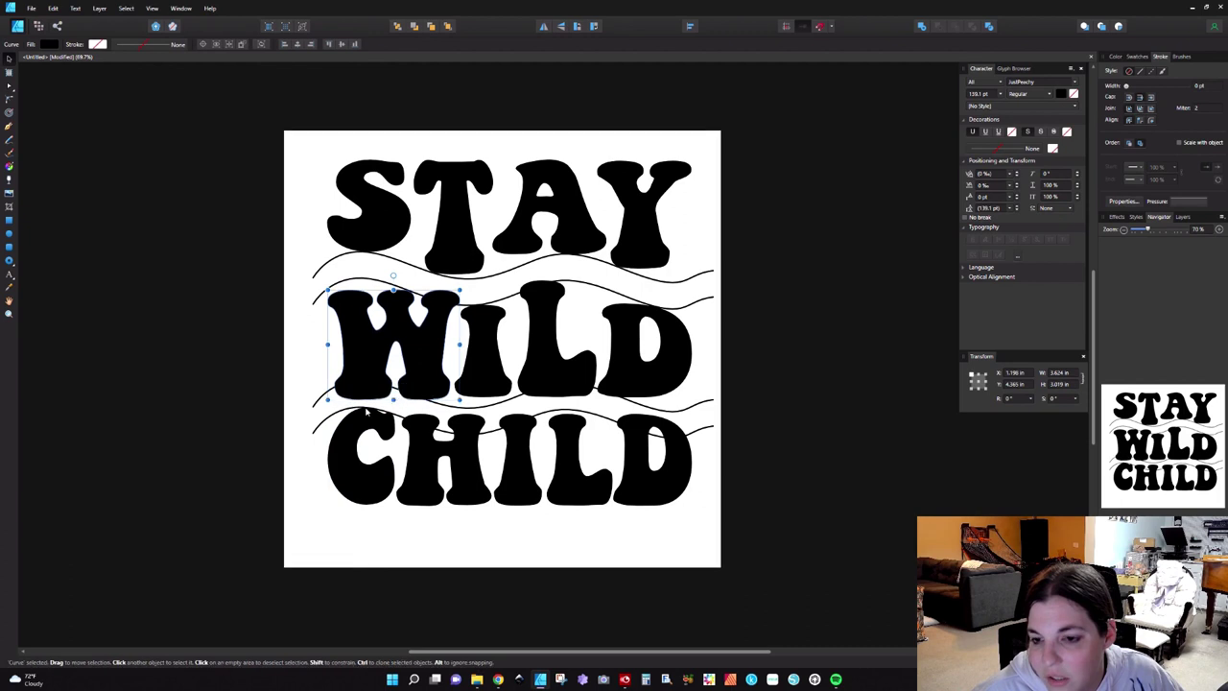
left_click(472, 389)
left_click_drag(484, 399, 484, 406)
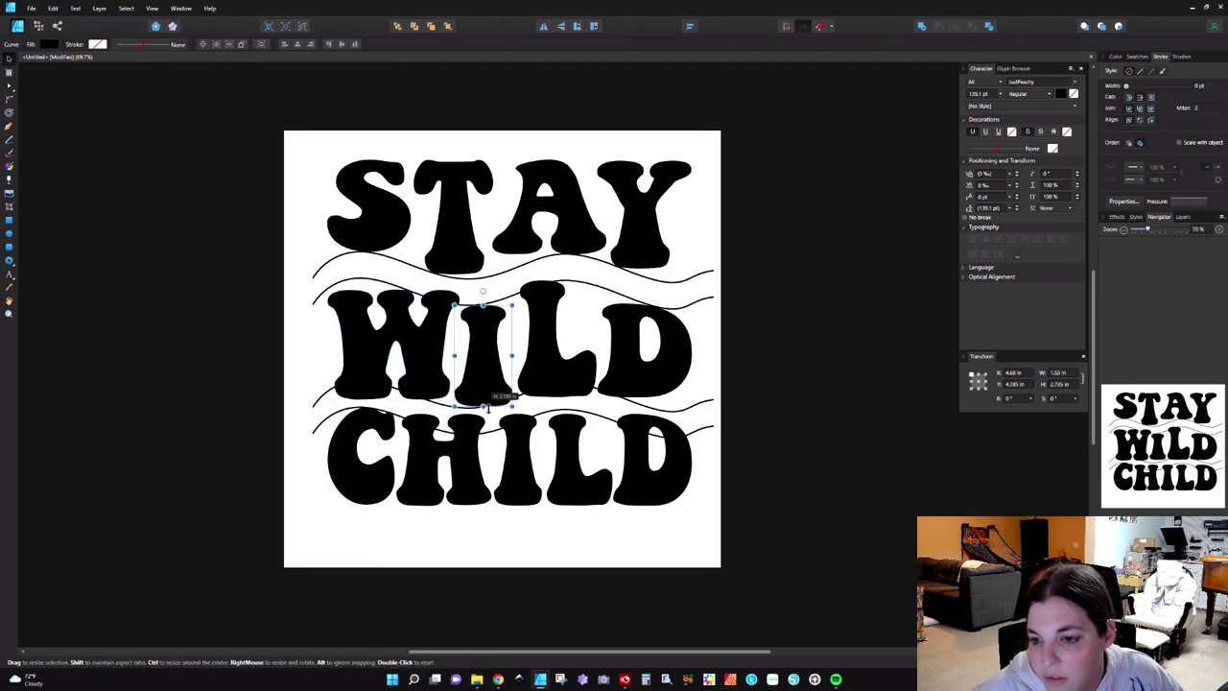
left_click(540, 386)
left_click(542, 358)
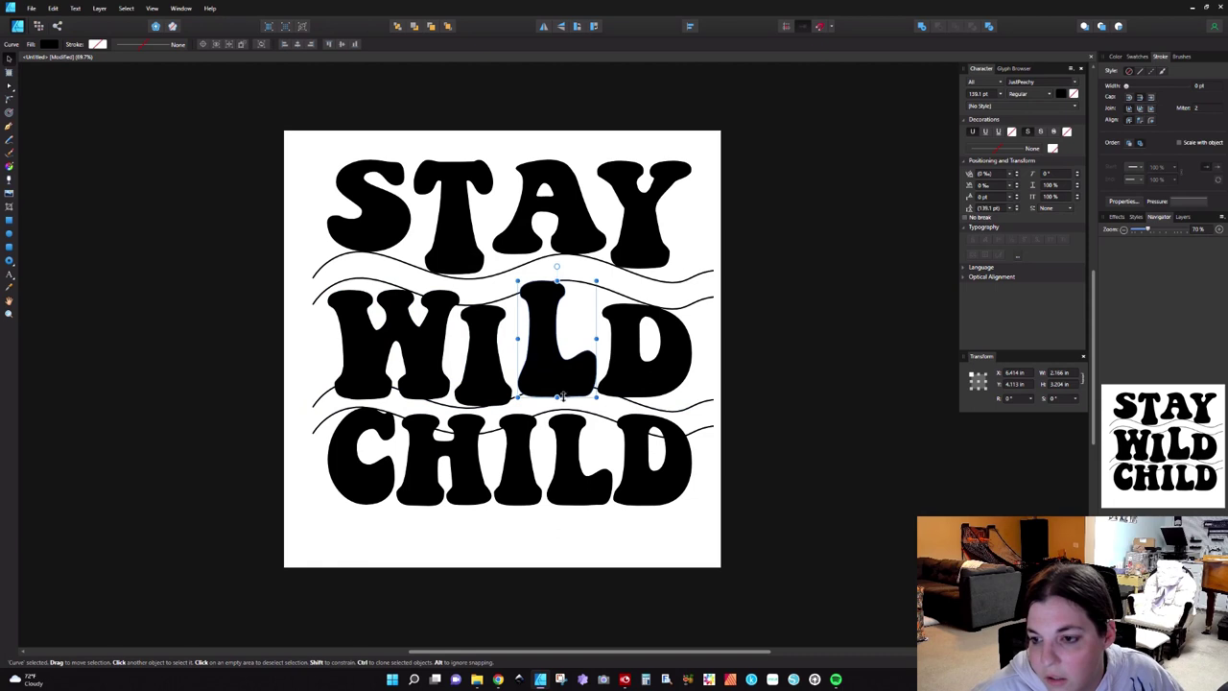
left_click_drag(556, 385, 556, 382)
left_click(617, 381)
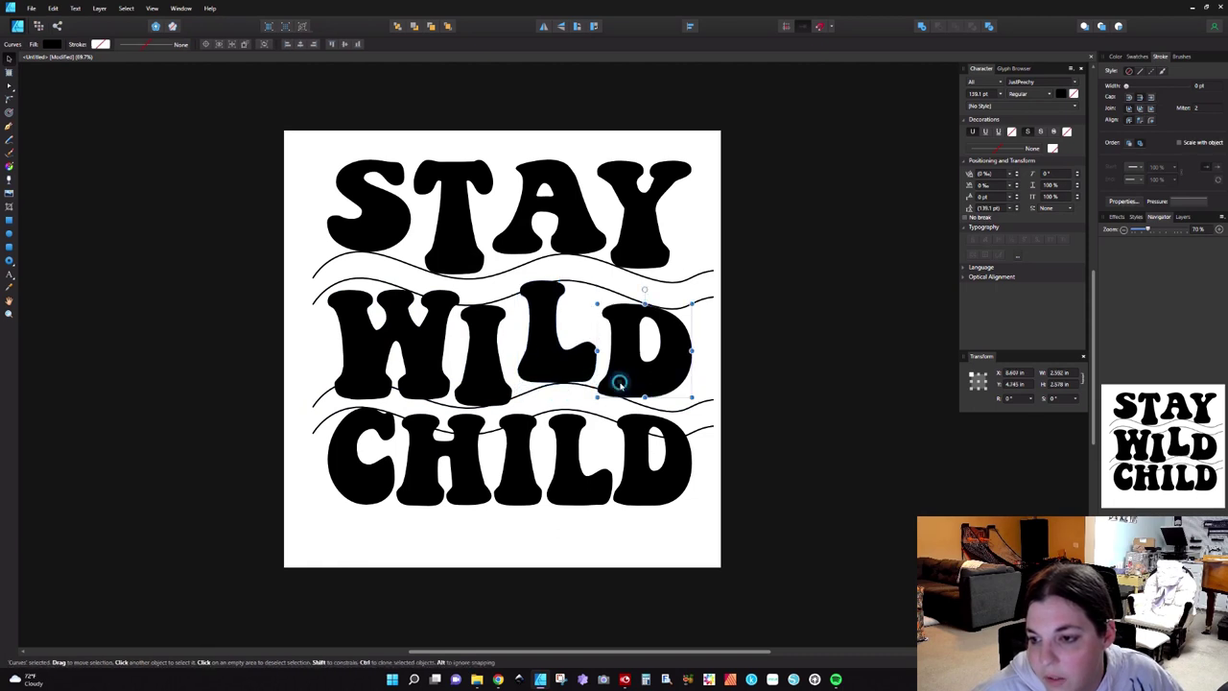
left_click_drag(647, 396, 657, 437)
- Lower the tops of CHILD's D, I and H down to the wave
left_click(643, 437)
left_click(567, 431)
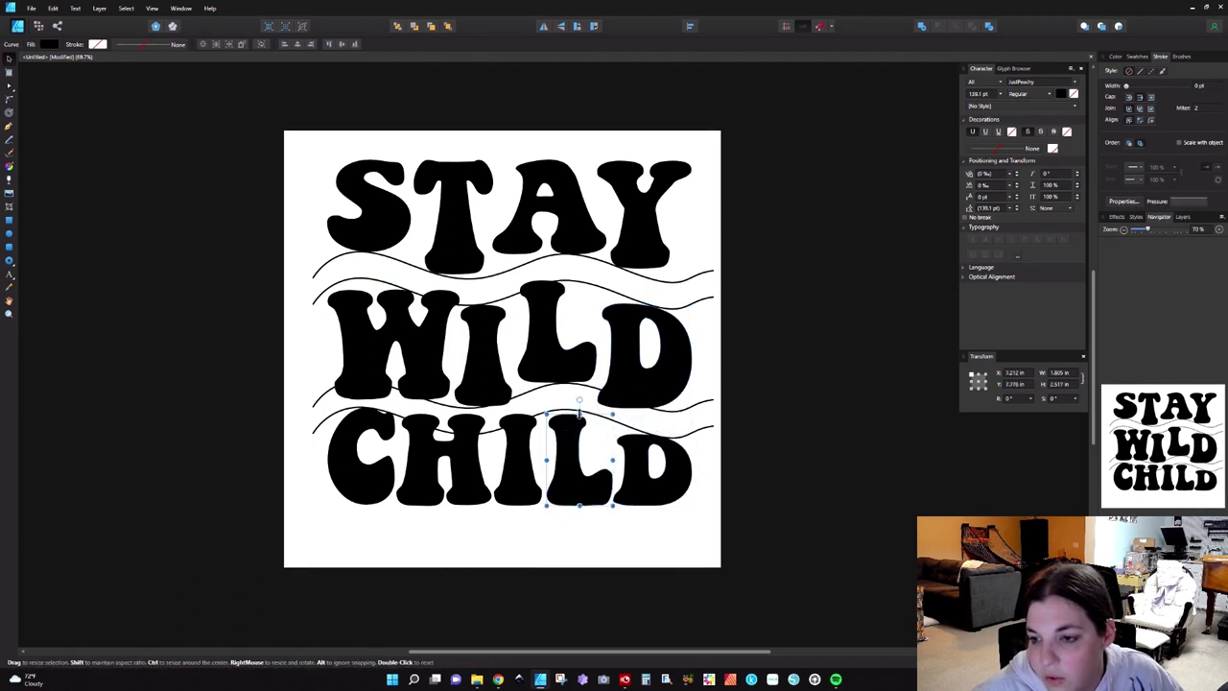
left_click(520, 416)
left_click_drag(520, 415, 520, 428)
left_click(473, 434)
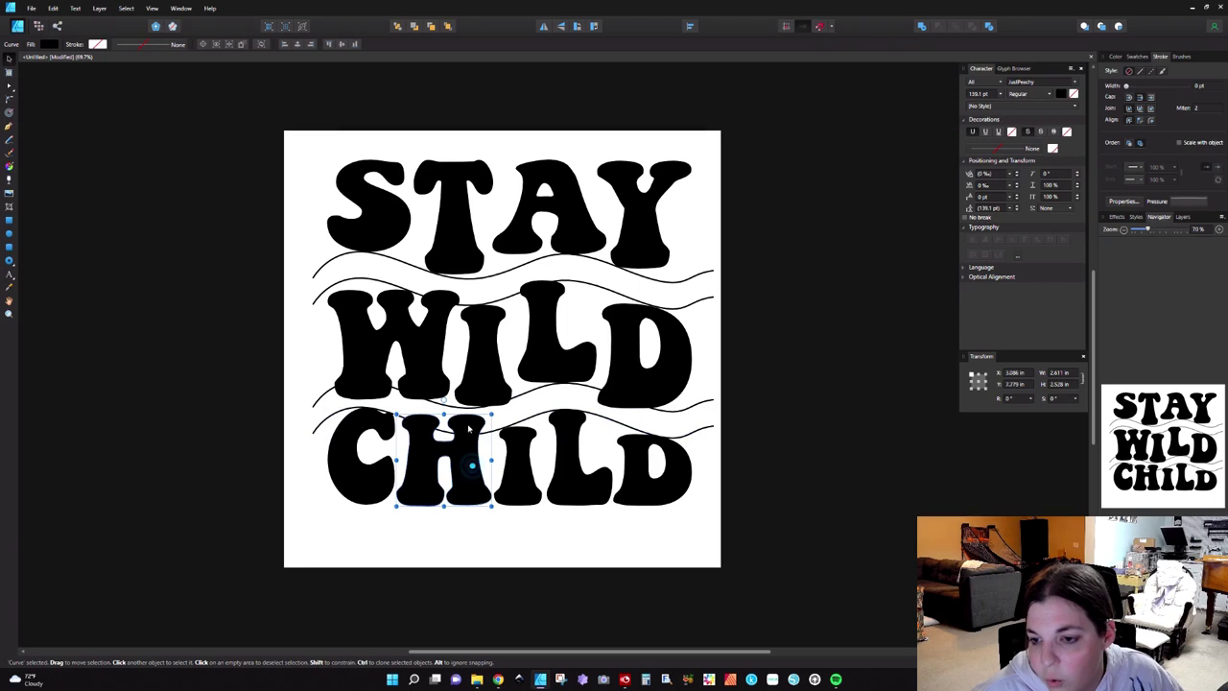
left_click_drag(445, 415, 448, 438)
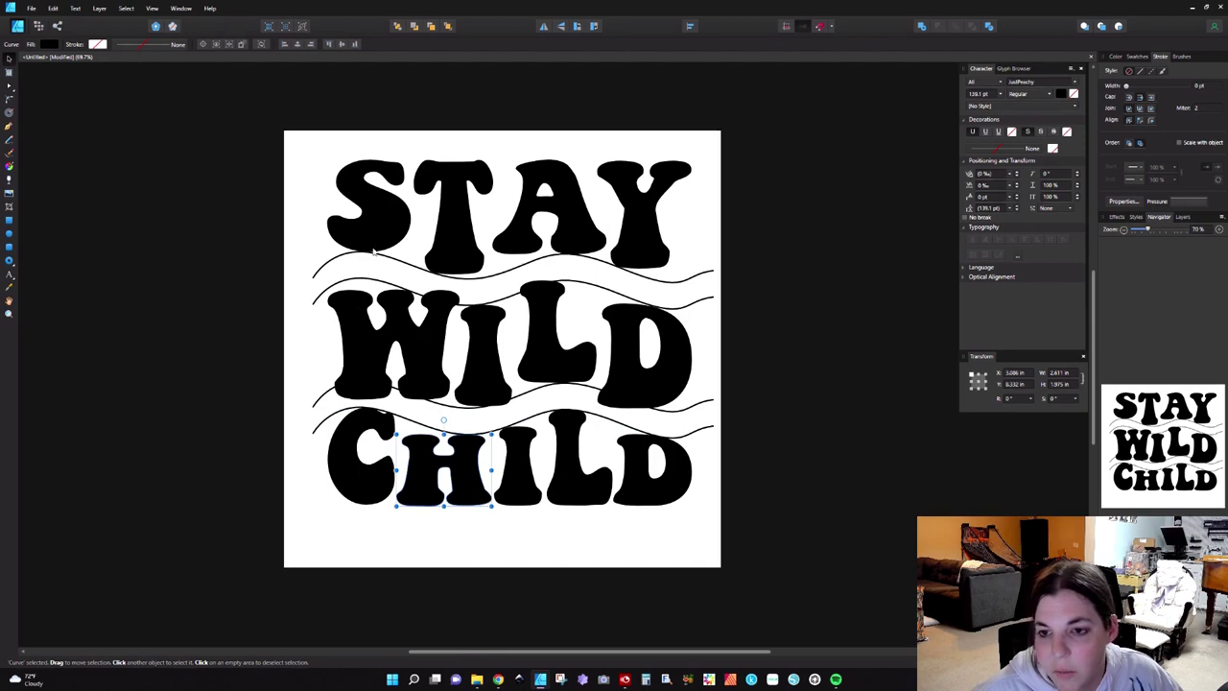
scroll(367, 233, "up", 5)
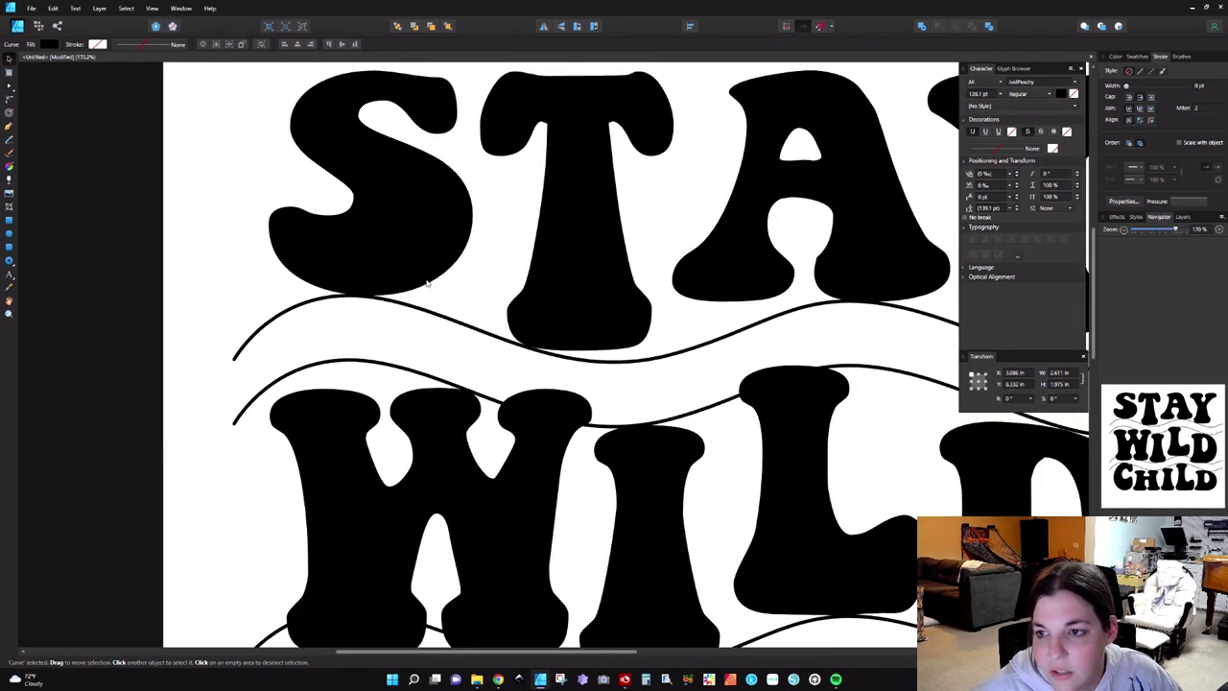
scroll(429, 284, "up", 2)
left_click(406, 311)
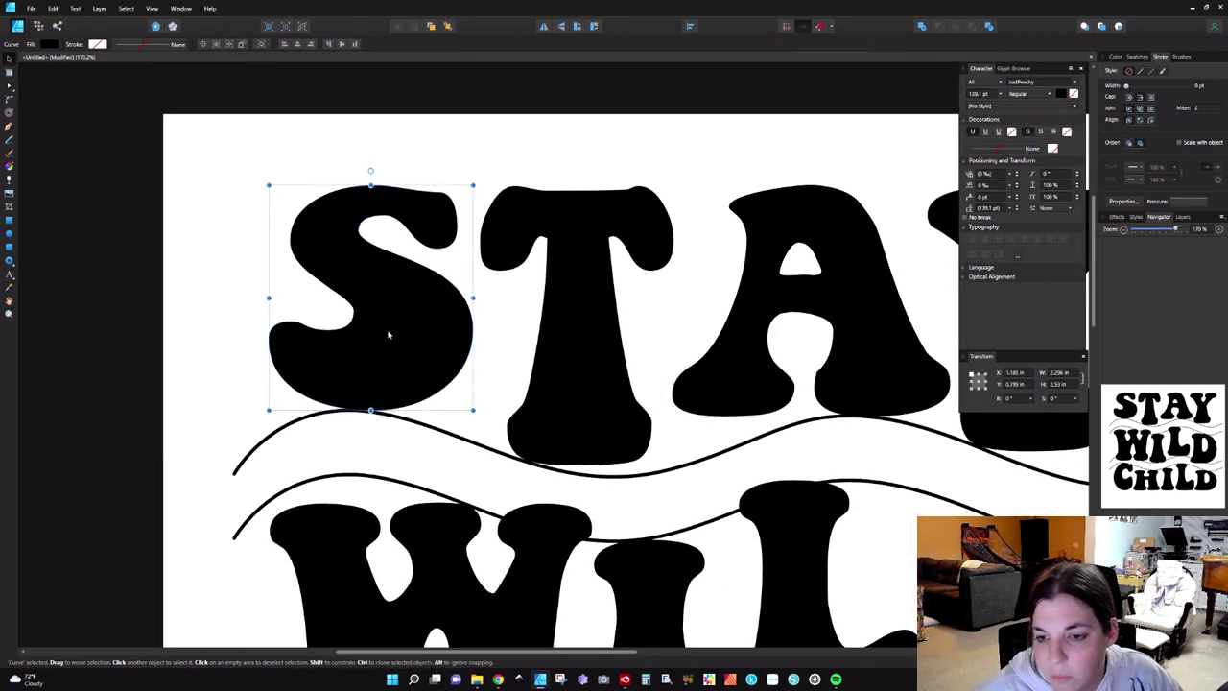
double_click(387, 330)
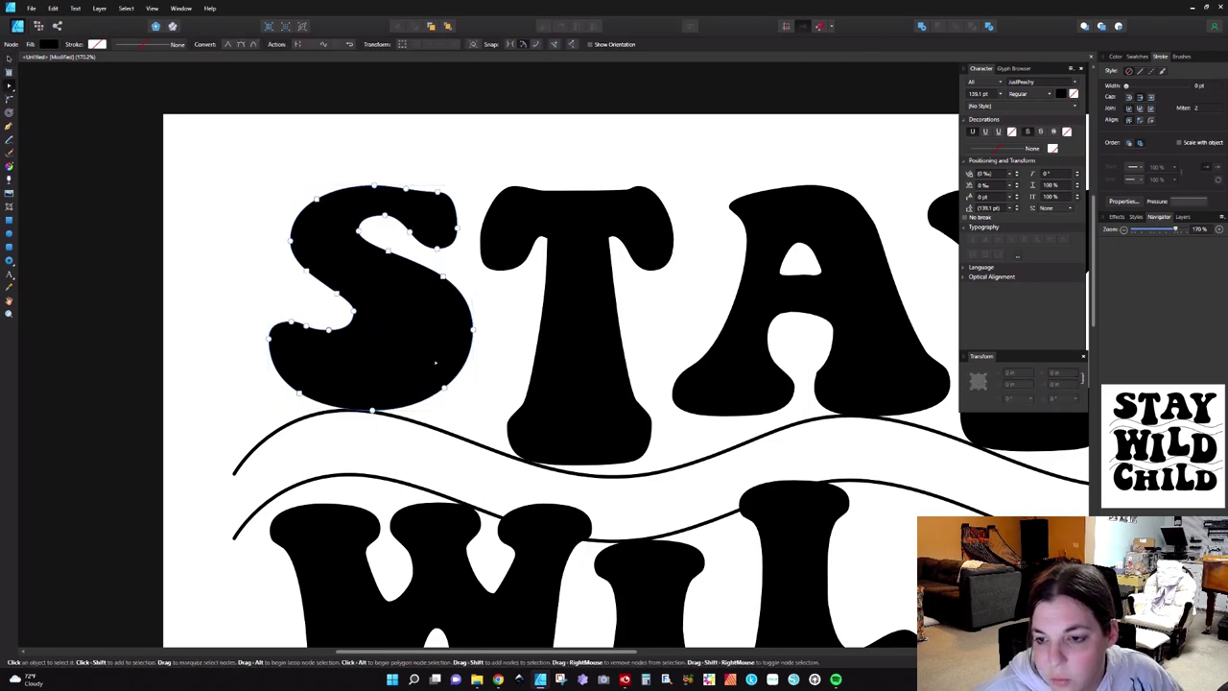
left_click_drag(278, 376, 469, 419)
left_click(468, 418)
left_click(393, 381)
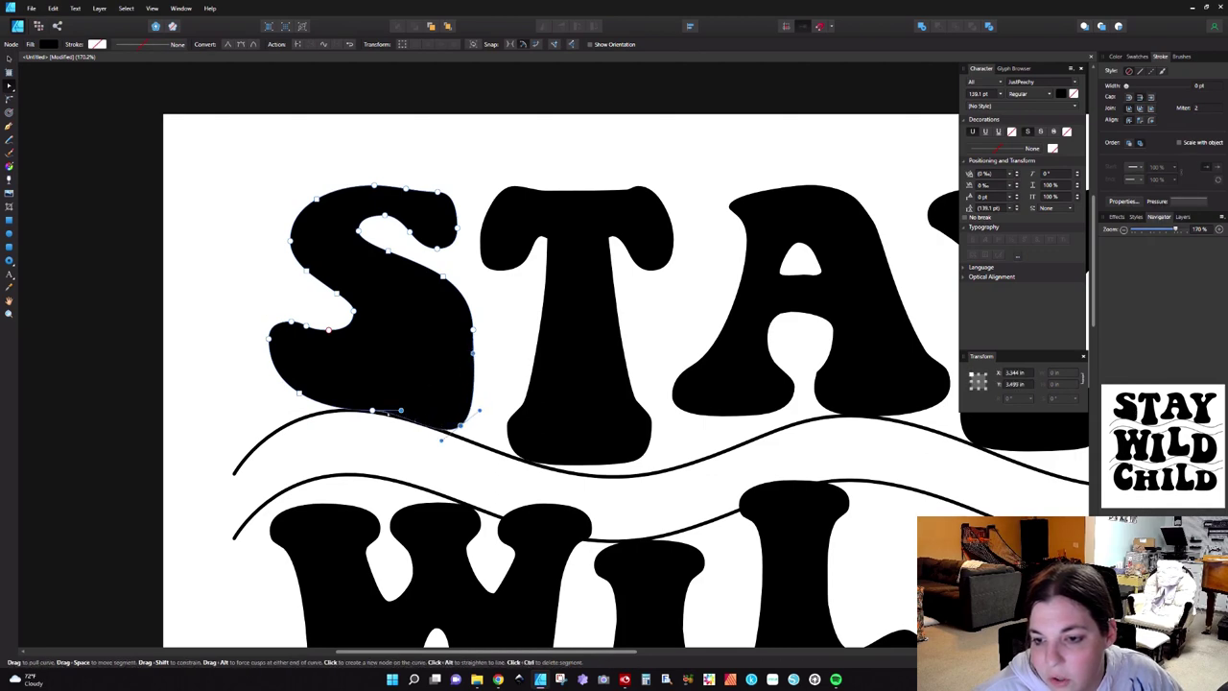
left_click_drag(401, 411, 268, 350)
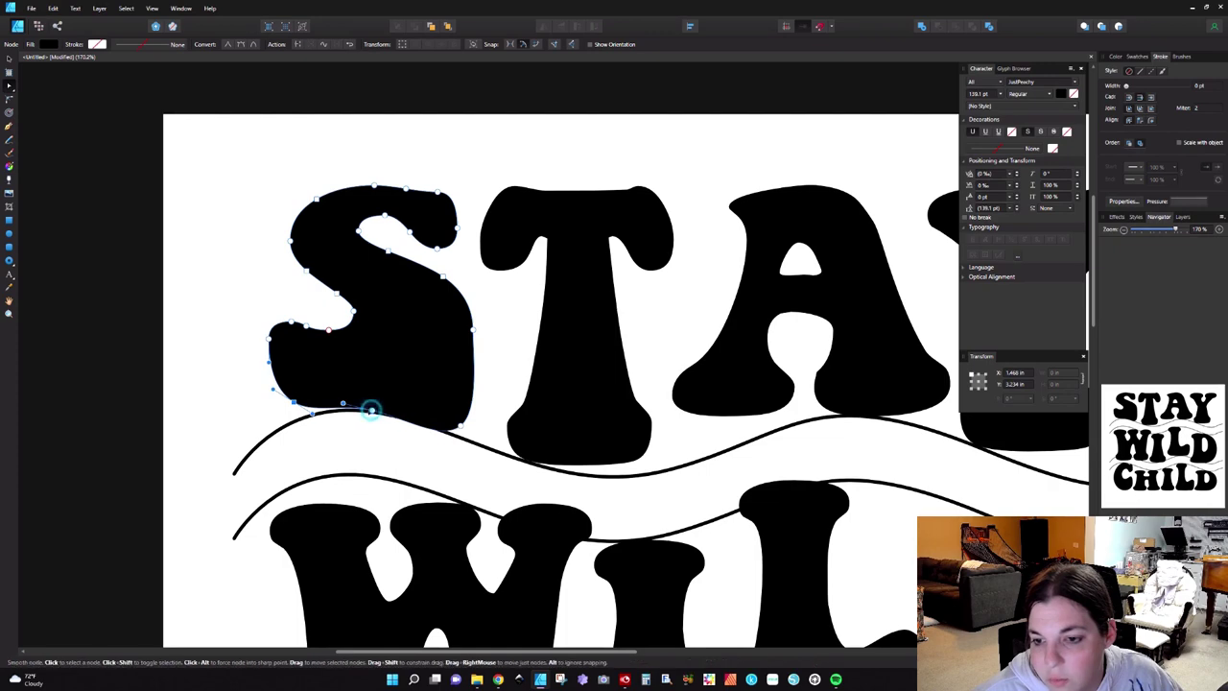
left_click_drag(371, 411, 441, 438)
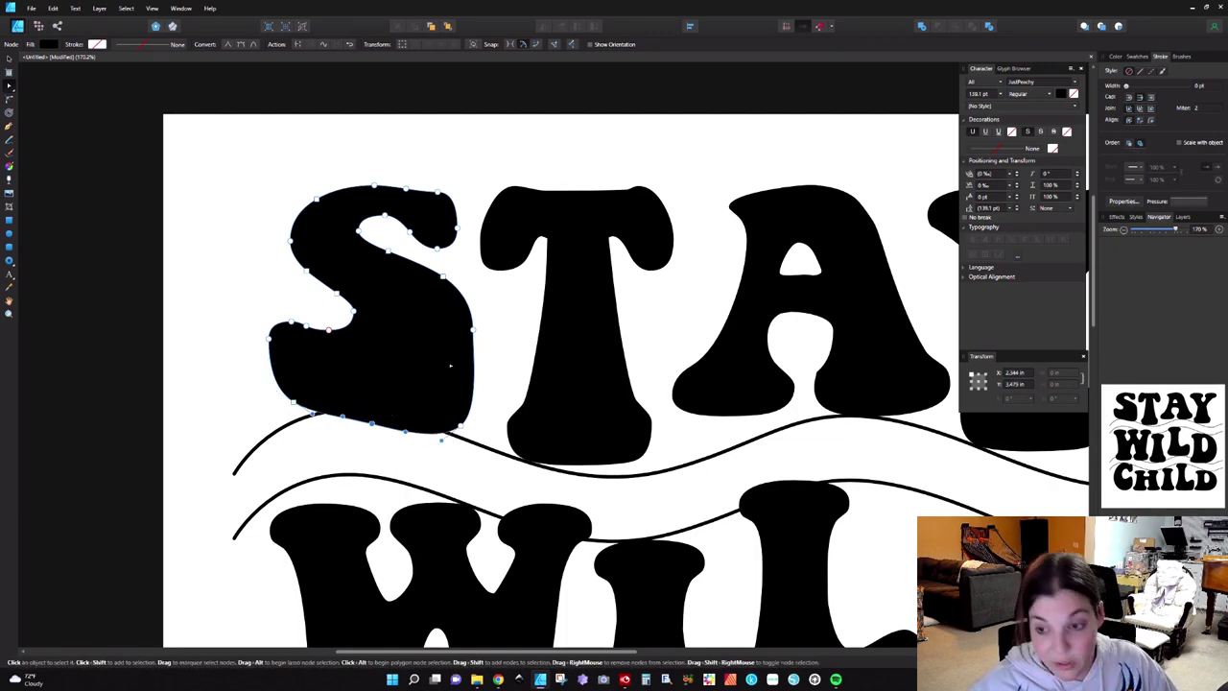
key("ctrl+z")
key("ctrl+z")
key("ctrl+z")
key("ctrl+z")
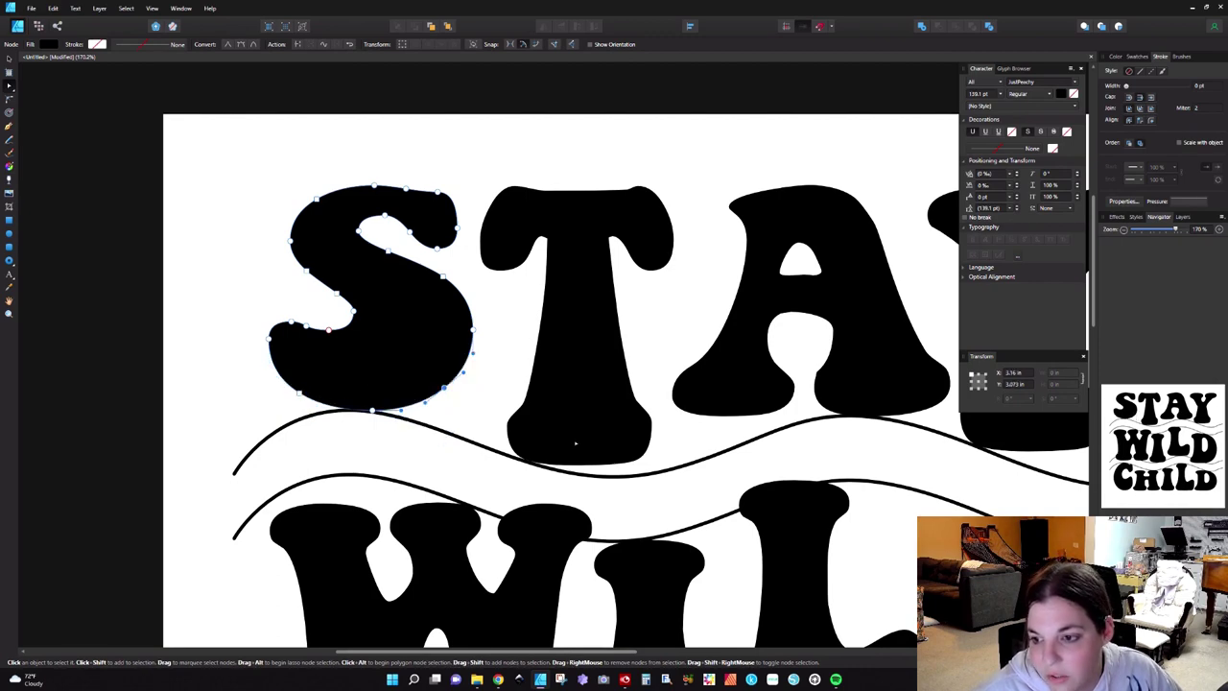
left_click_drag(576, 652, 648, 651)
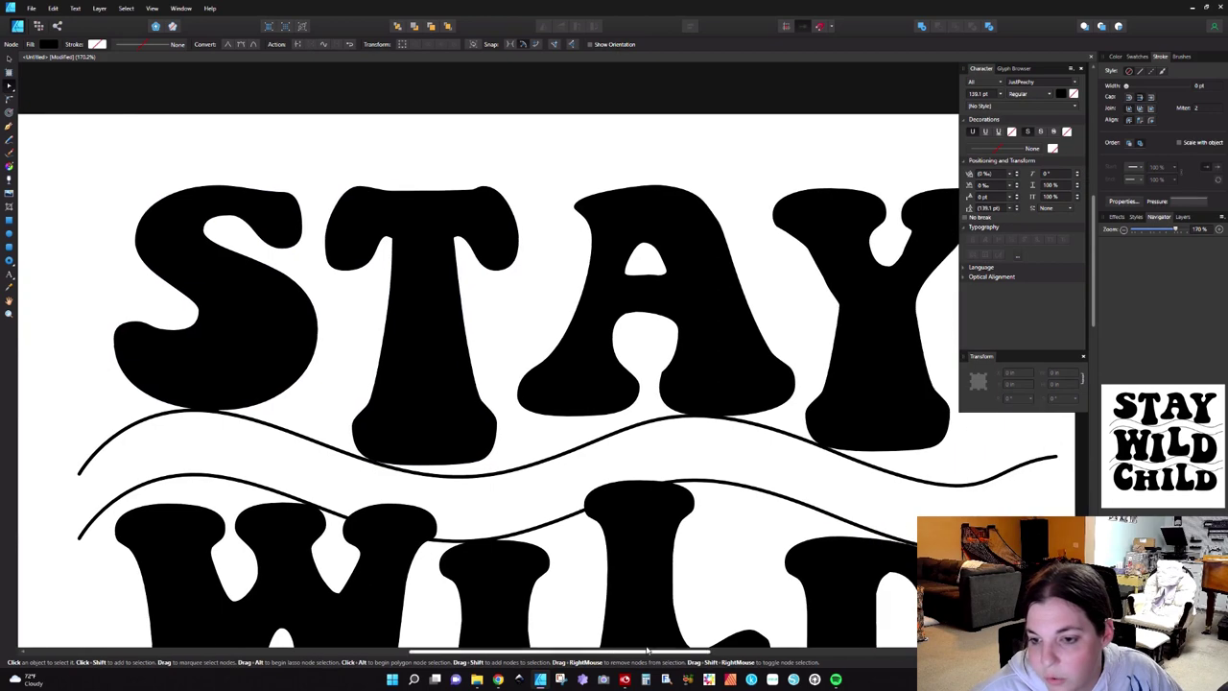
- Drag the T's bottom nodes and corners of STAY onto the wavy line
left_click(422, 346)
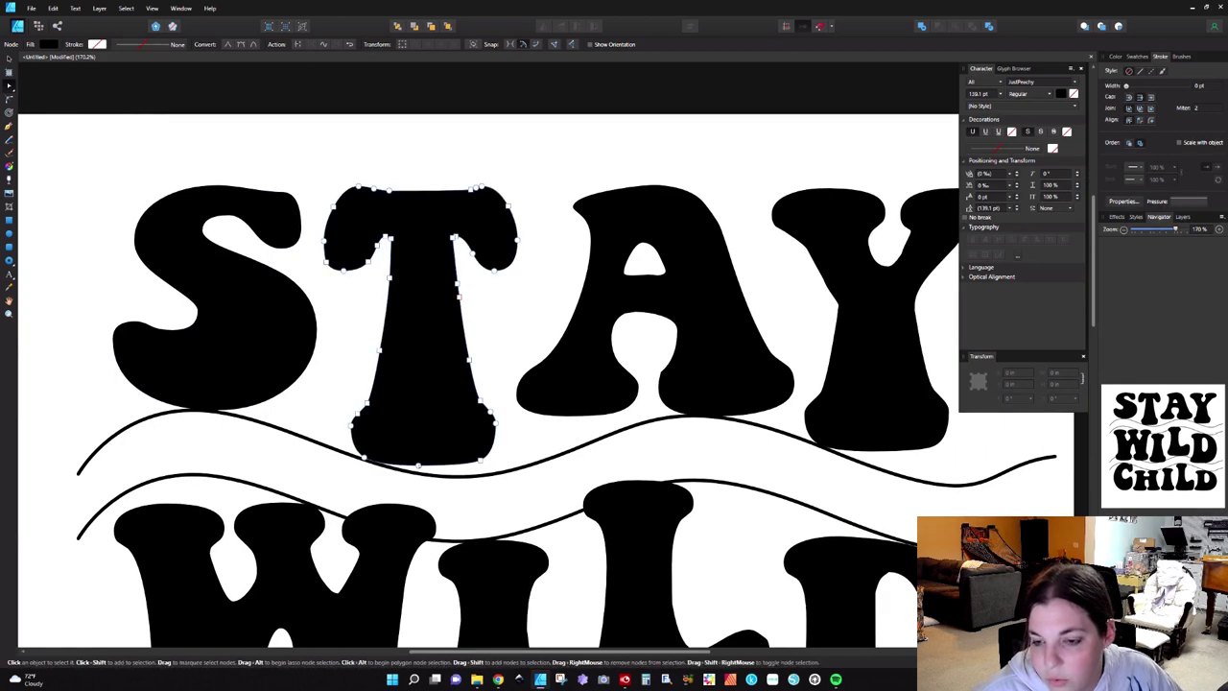
left_click_drag(422, 461, 437, 491)
key("ctrl+z")
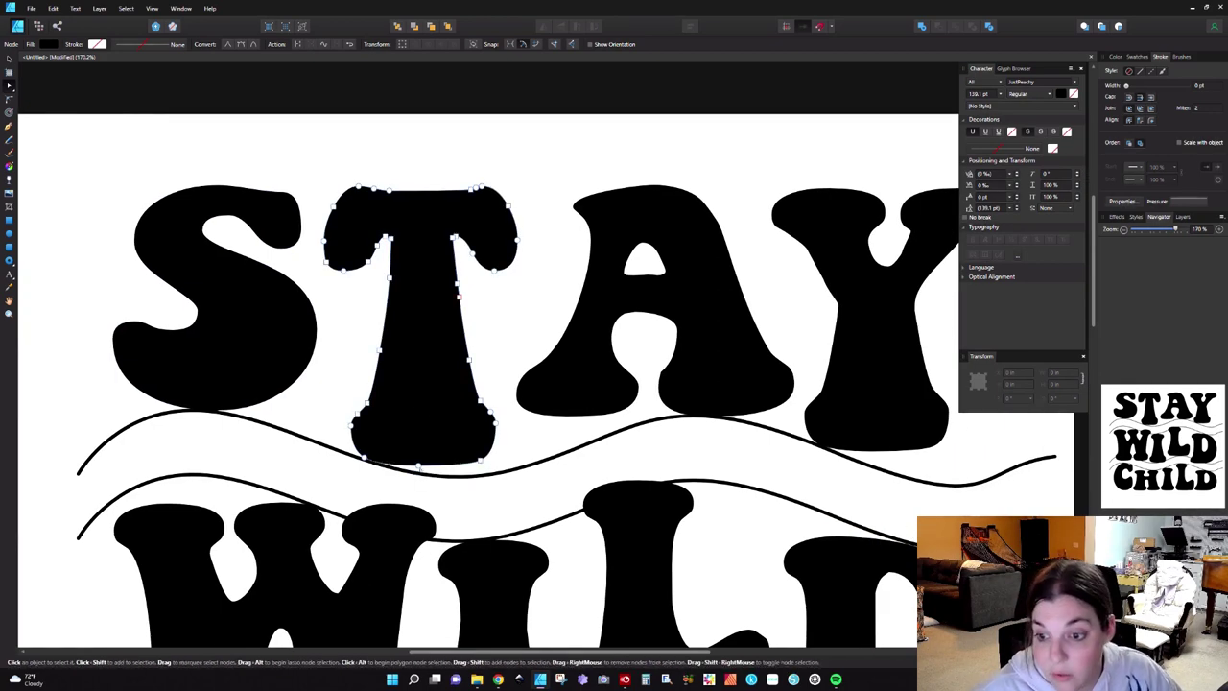
scroll(422, 474, "up", 4)
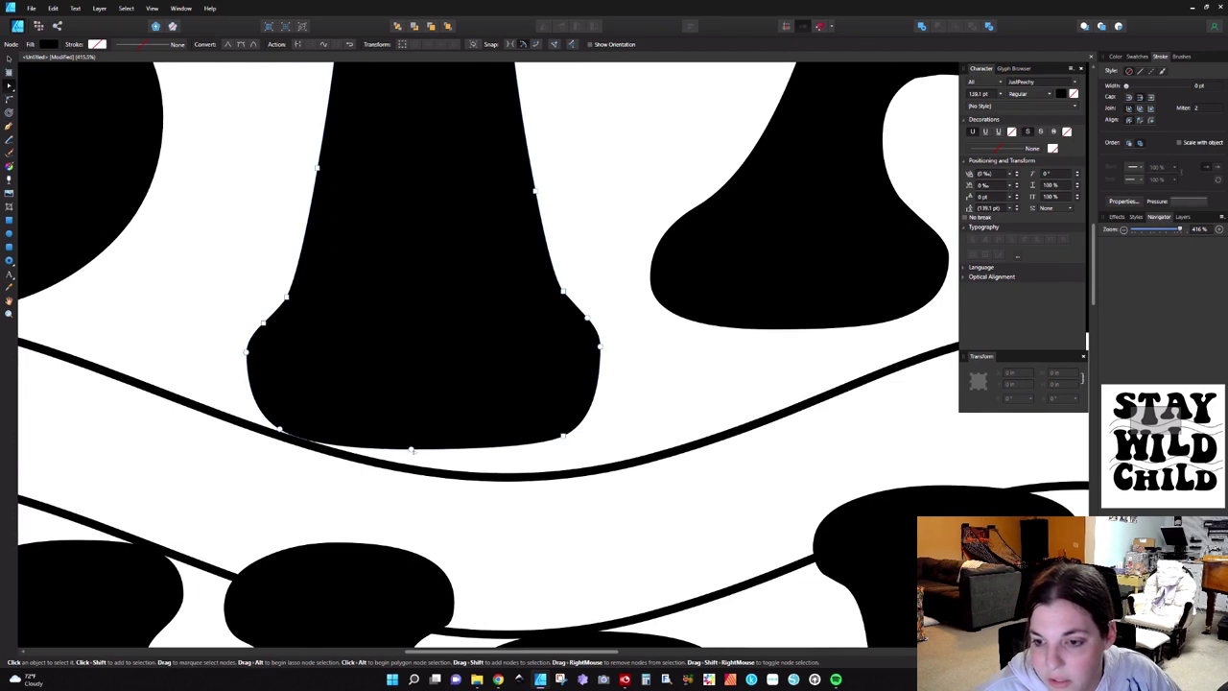
left_click_drag(411, 448, 411, 467)
left_click_drag(562, 435, 576, 471)
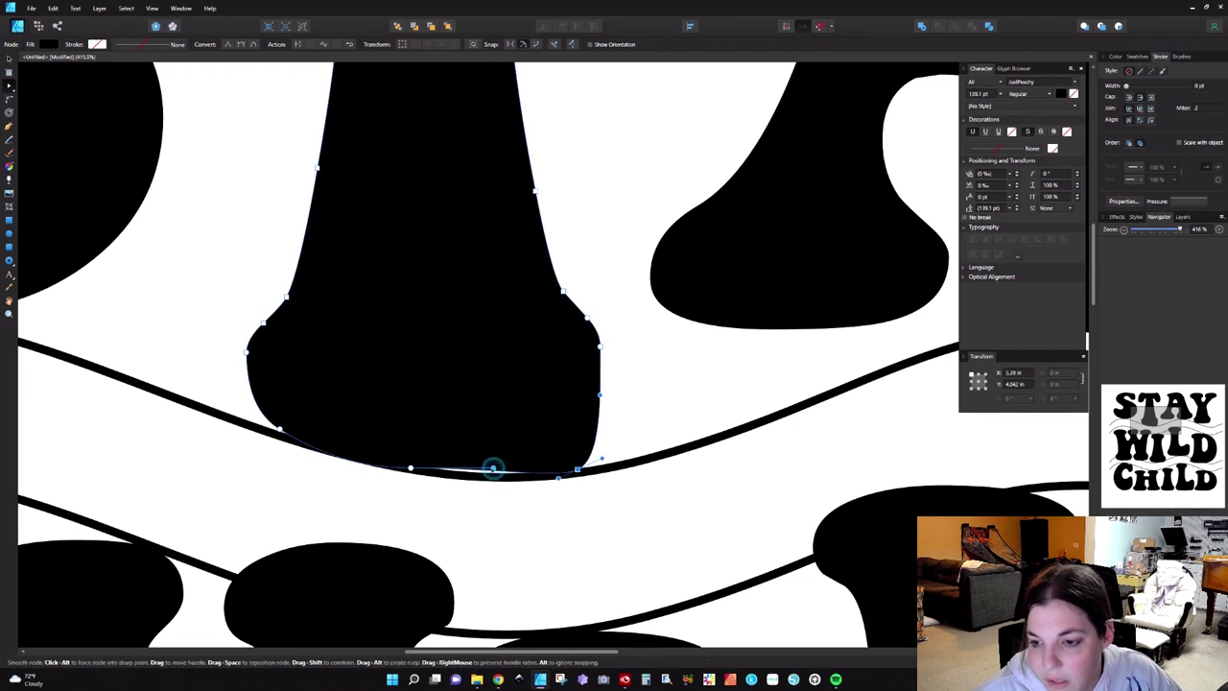
left_click_drag(493, 467, 492, 474)
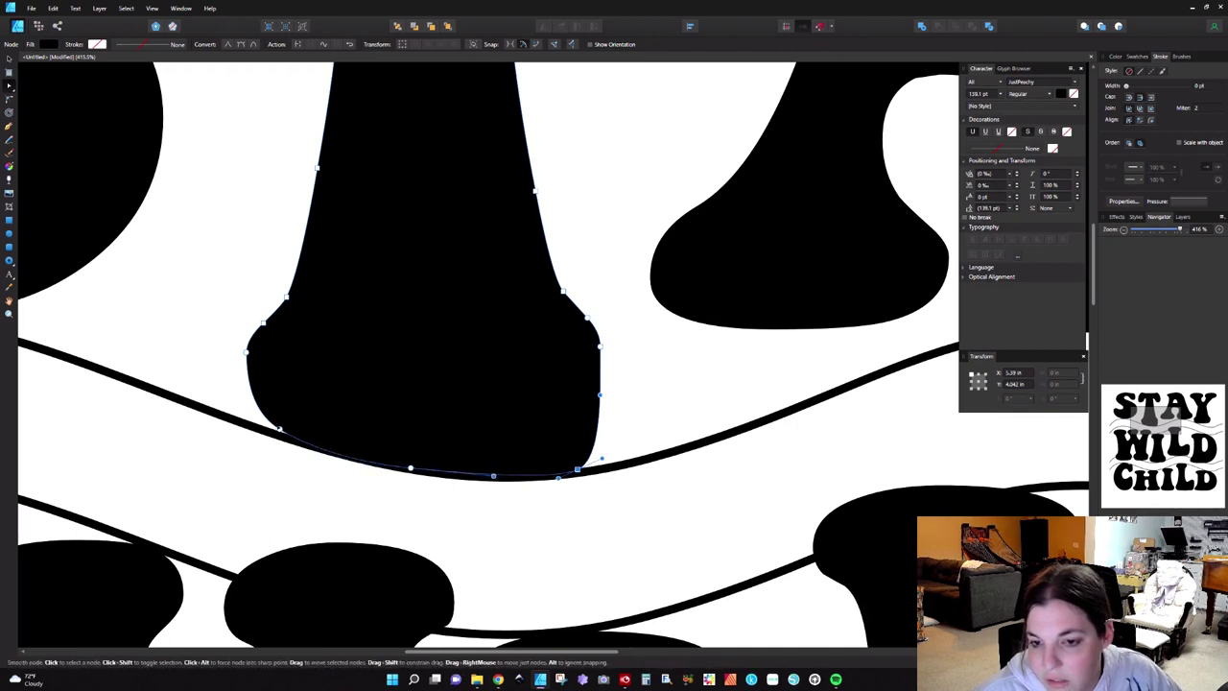
left_click_drag(278, 429, 266, 429)
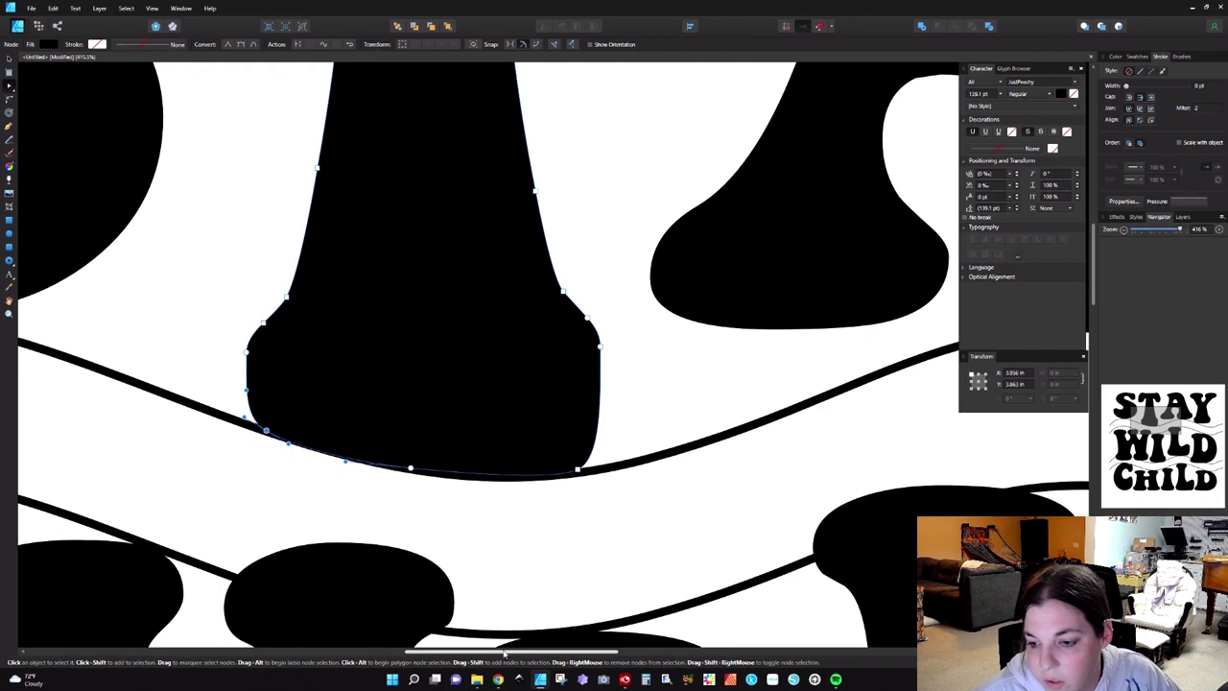
left_click_drag(500, 654, 640, 653)
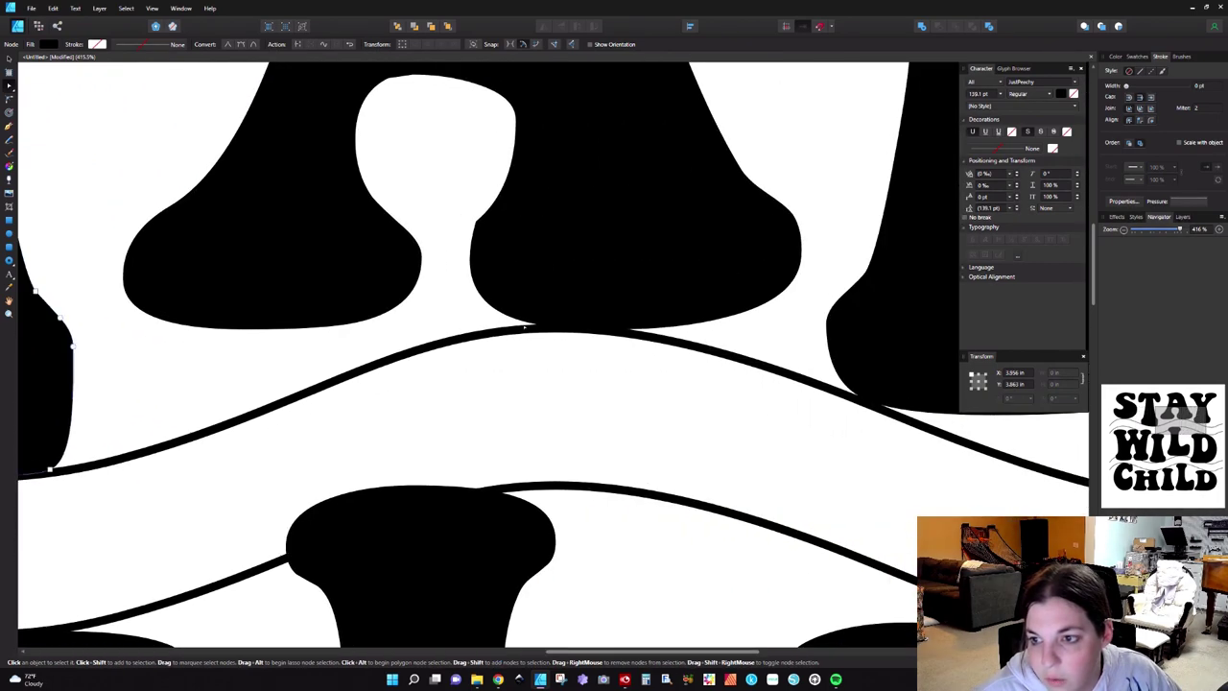
- Reshape the A's leg and lower curves onto the wave, smoothing its bottom node
left_click(329, 289)
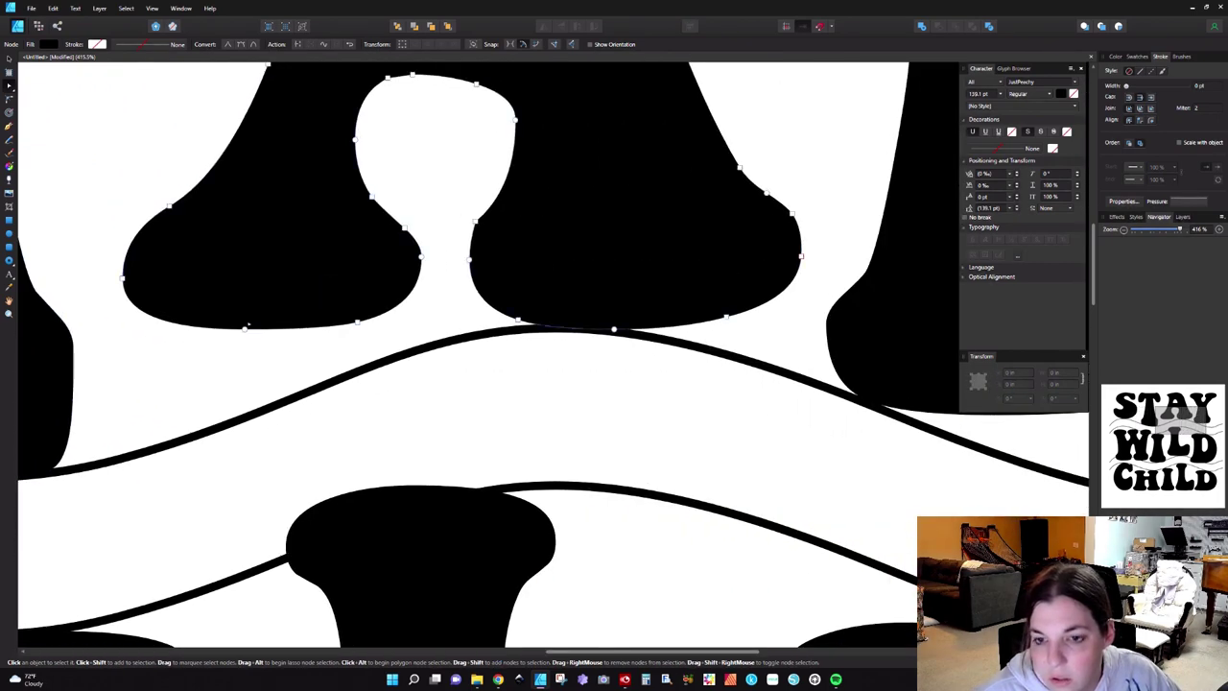
left_click_drag(247, 327, 248, 414)
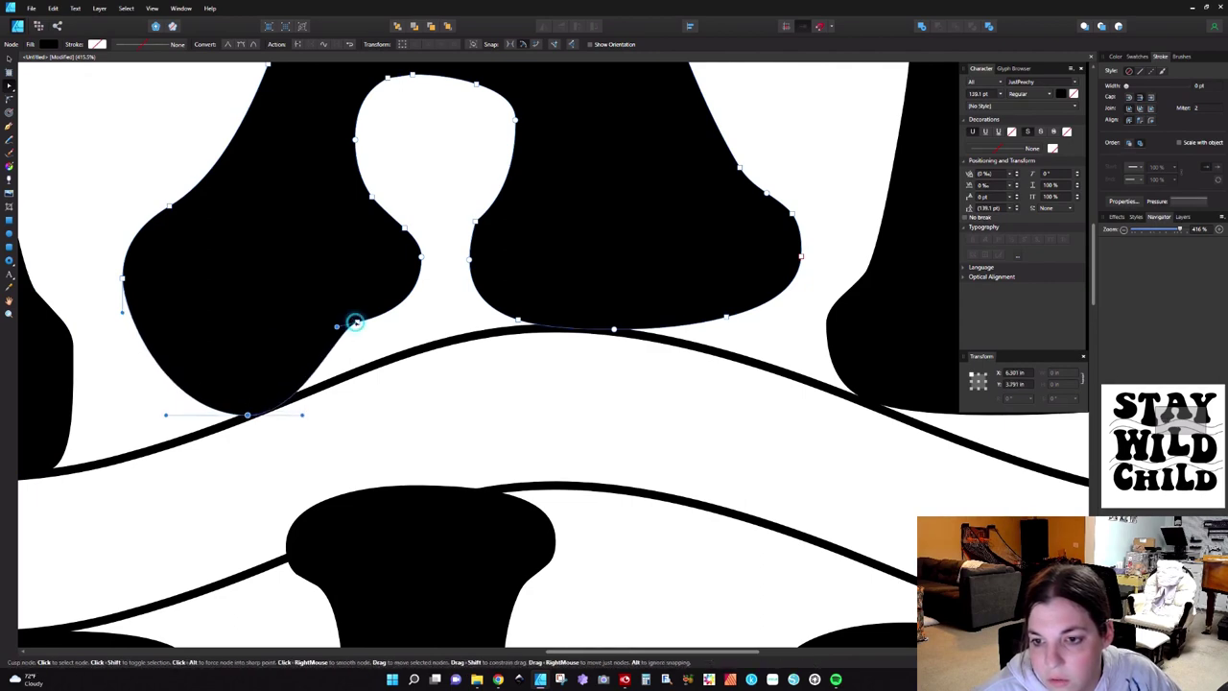
left_click_drag(355, 322, 422, 341)
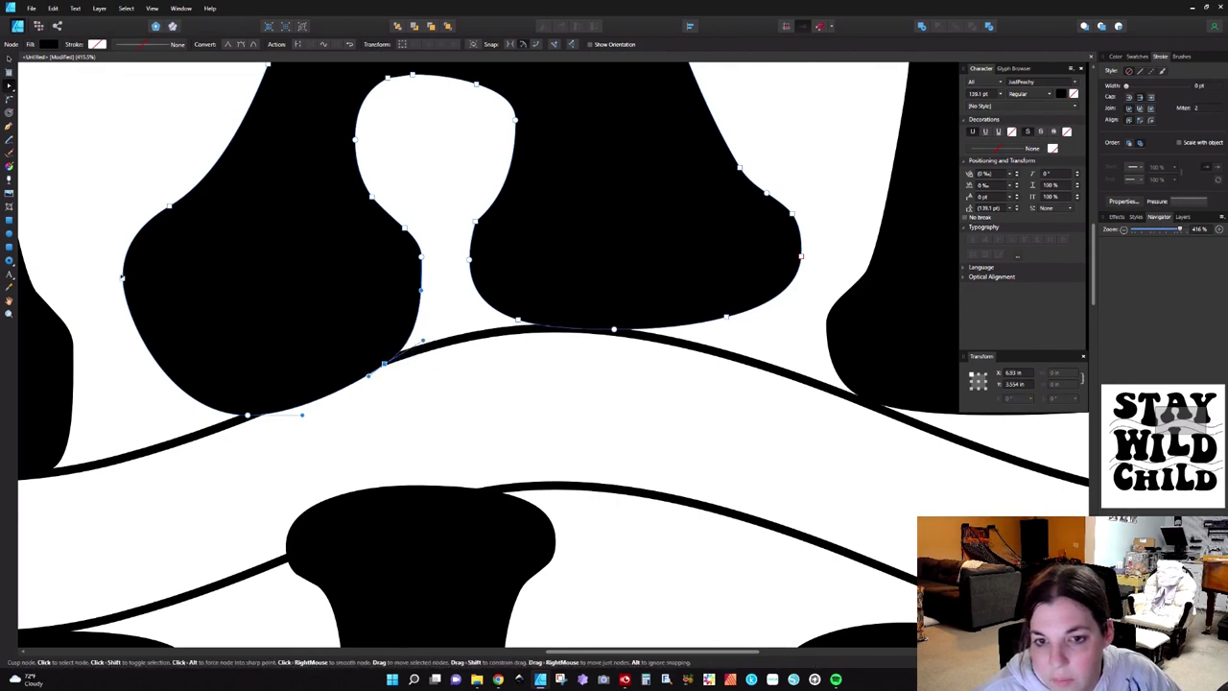
left_click_drag(122, 278, 296, 392)
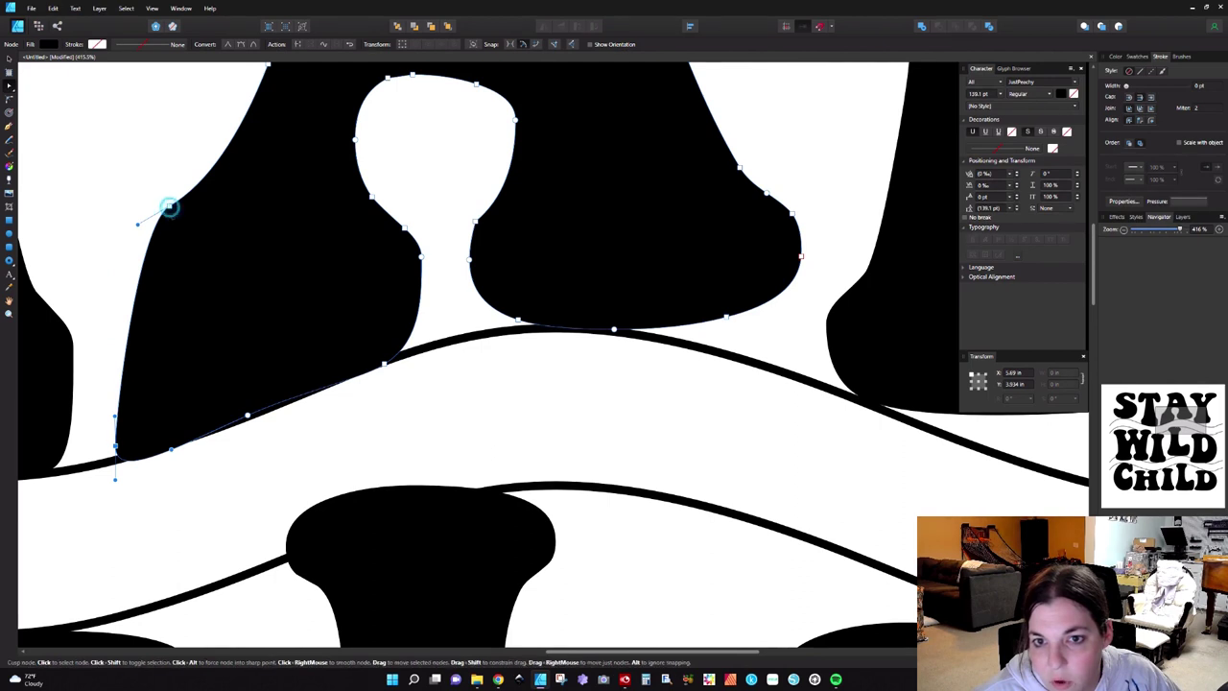
left_click_drag(169, 206, 156, 207)
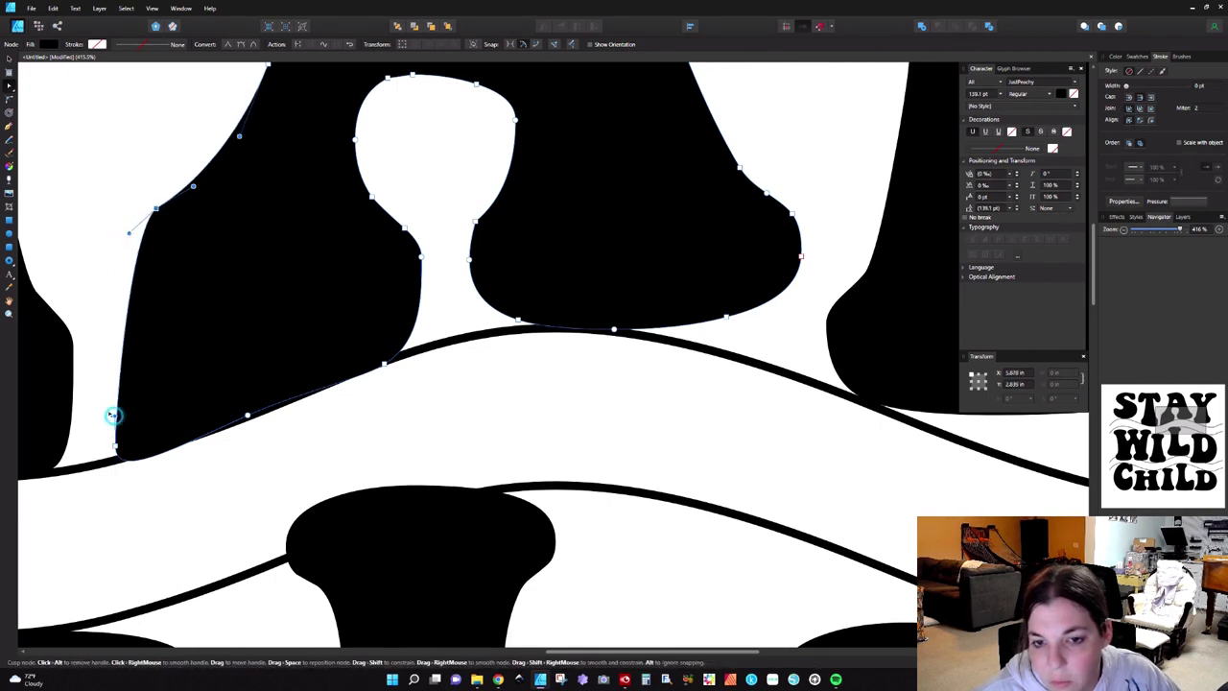
left_click_drag(113, 415, 100, 507)
key("ctrl+z")
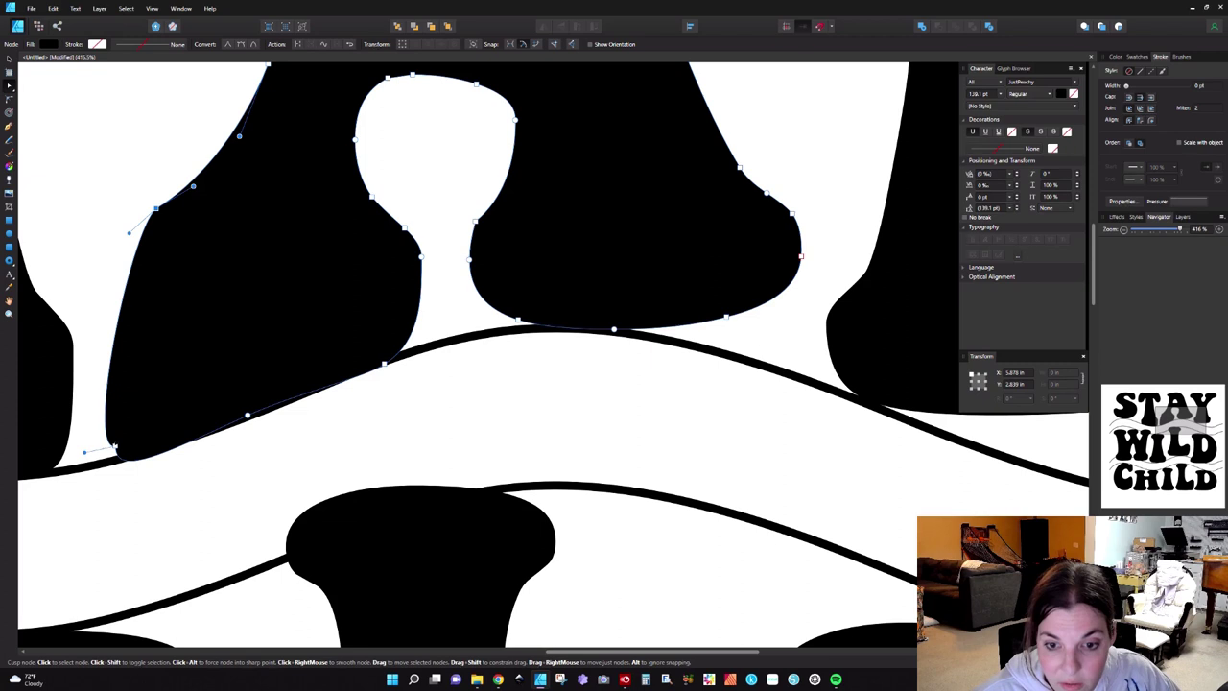
left_click_drag(113, 445, 147, 470)
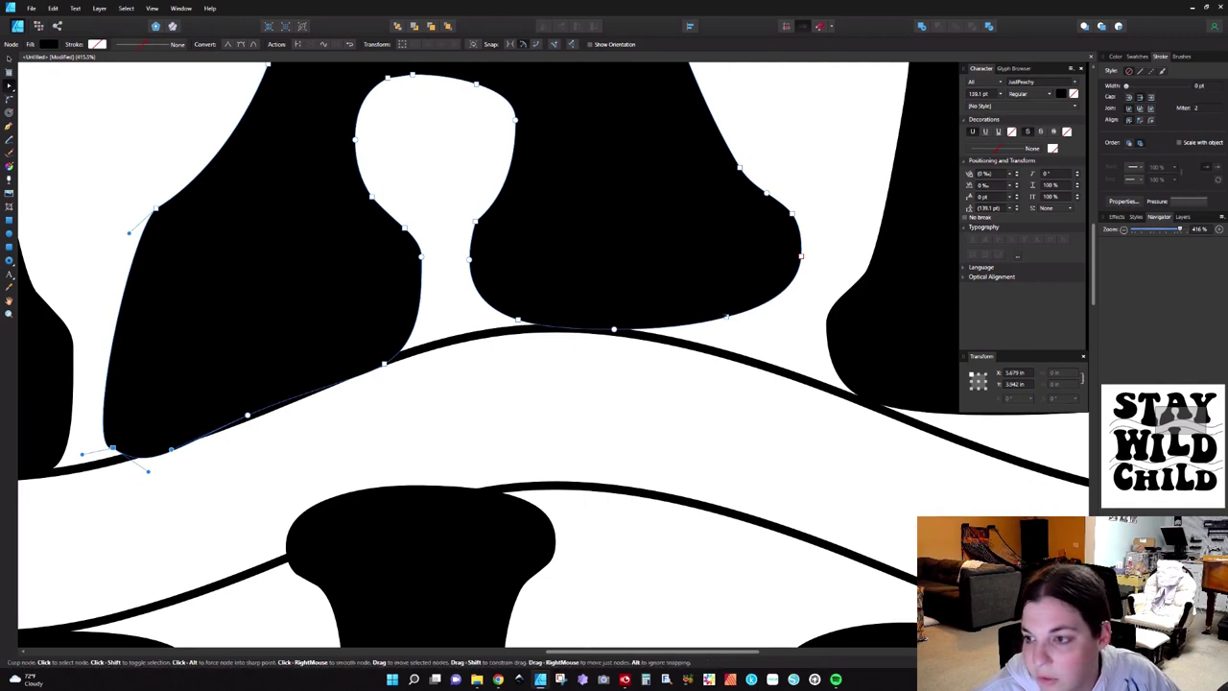
left_click_drag(726, 317, 730, 346)
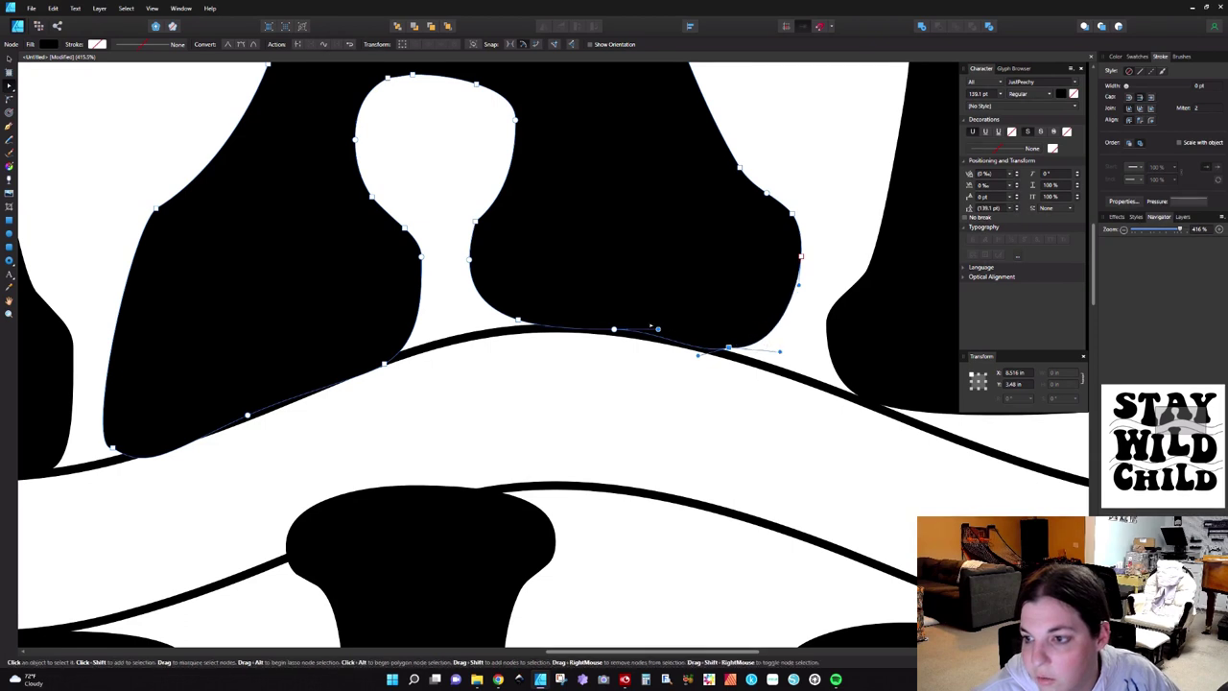
right_click(658, 331)
left_click_drag(659, 342, 662, 337)
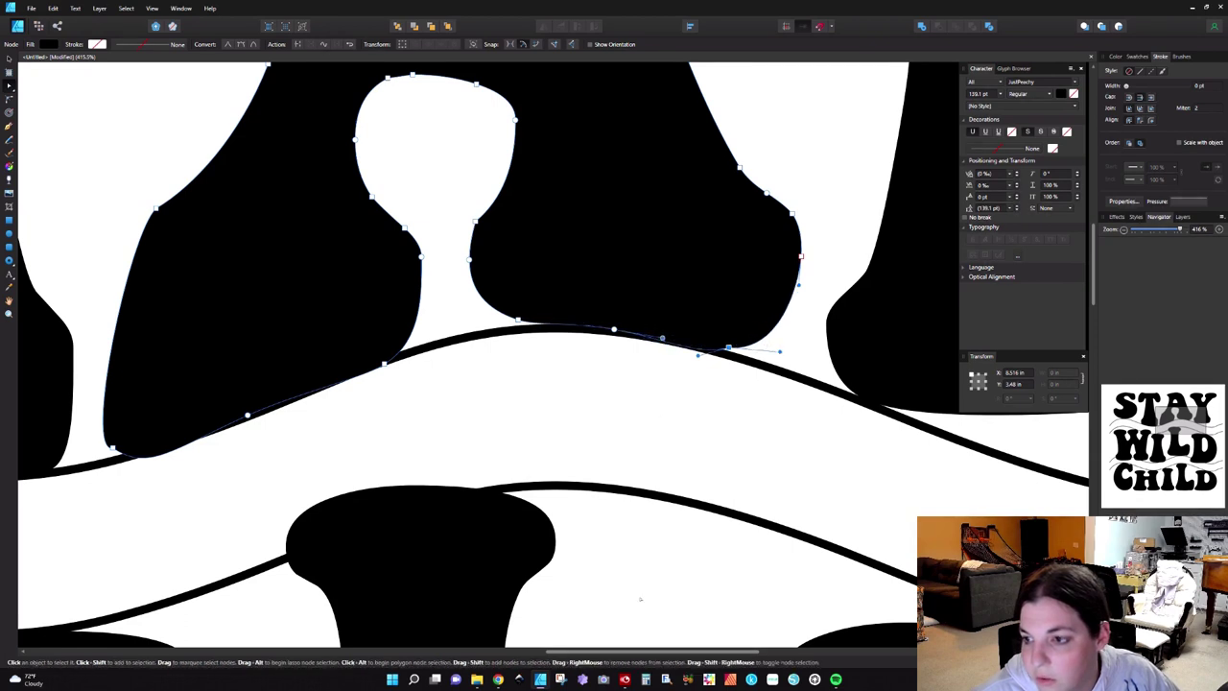
left_click_drag(645, 659, 775, 653)
- Stretch the Y's lower edge and bottom curve down onto the wavy line
left_click(594, 381)
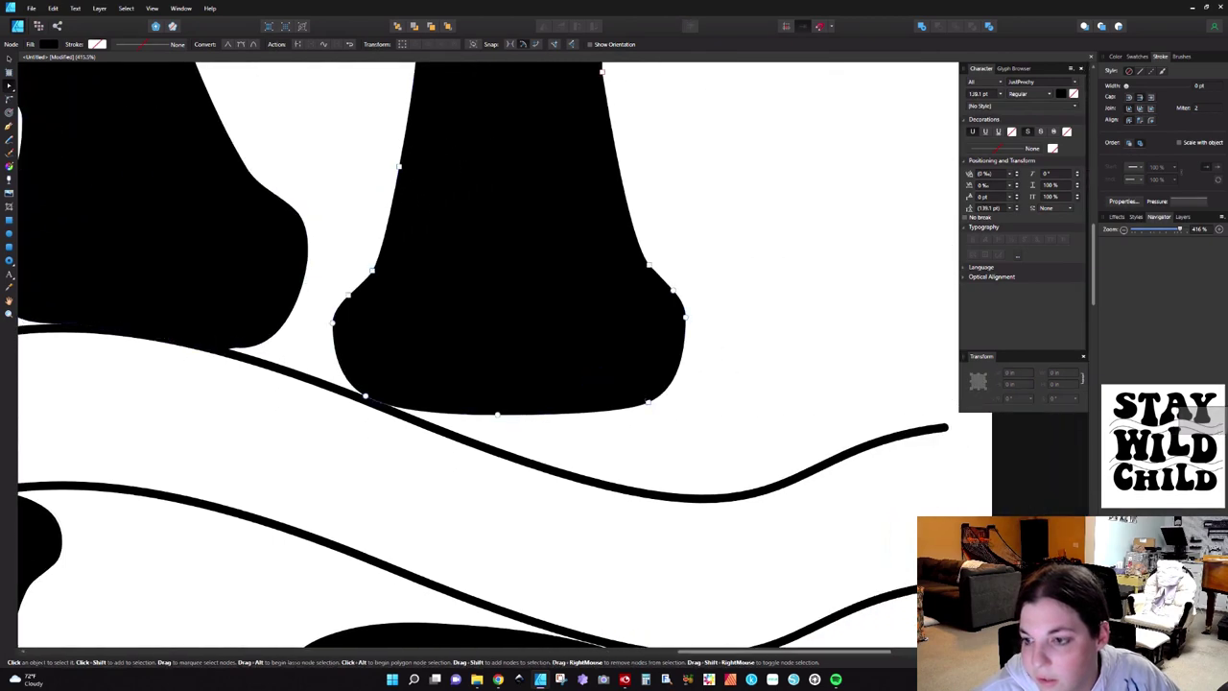
mouse_move(648, 403)
left_mouse_down()
mouse_move(654, 483)
mouse_move(638, 489)
left_mouse_up()
left_click_drag(496, 414, 488, 445)
left_click_drag(573, 449, 559, 473)
scroll(429, 495, "down", 3)
- Zoom out and recentre the artboard, then select the W with the Node tool
scroll(429, 495, "down", 2)
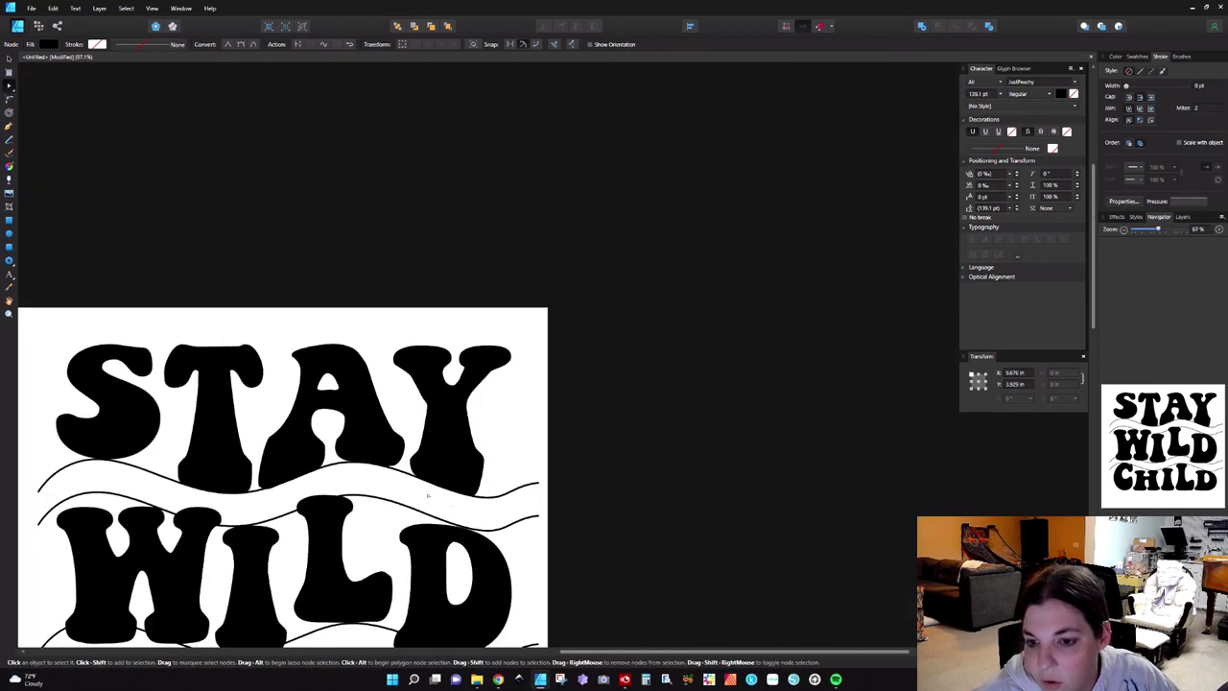
left_click_drag(572, 653, 426, 652)
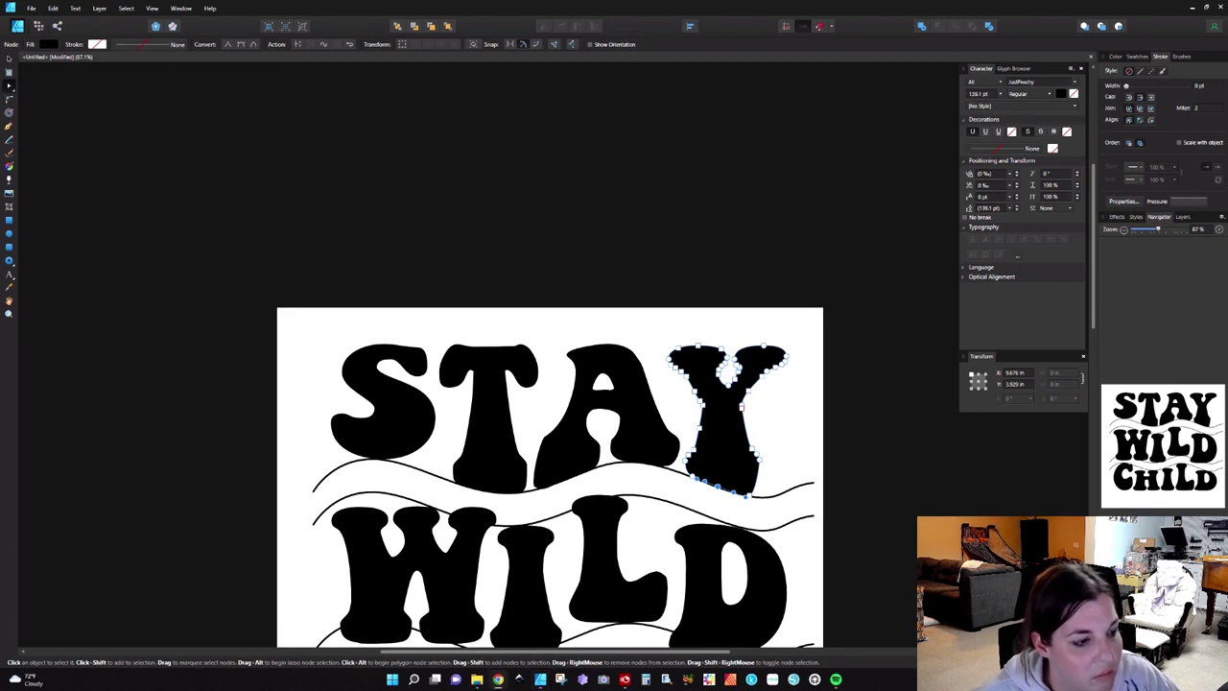
scroll(487, 338, "down", 4)
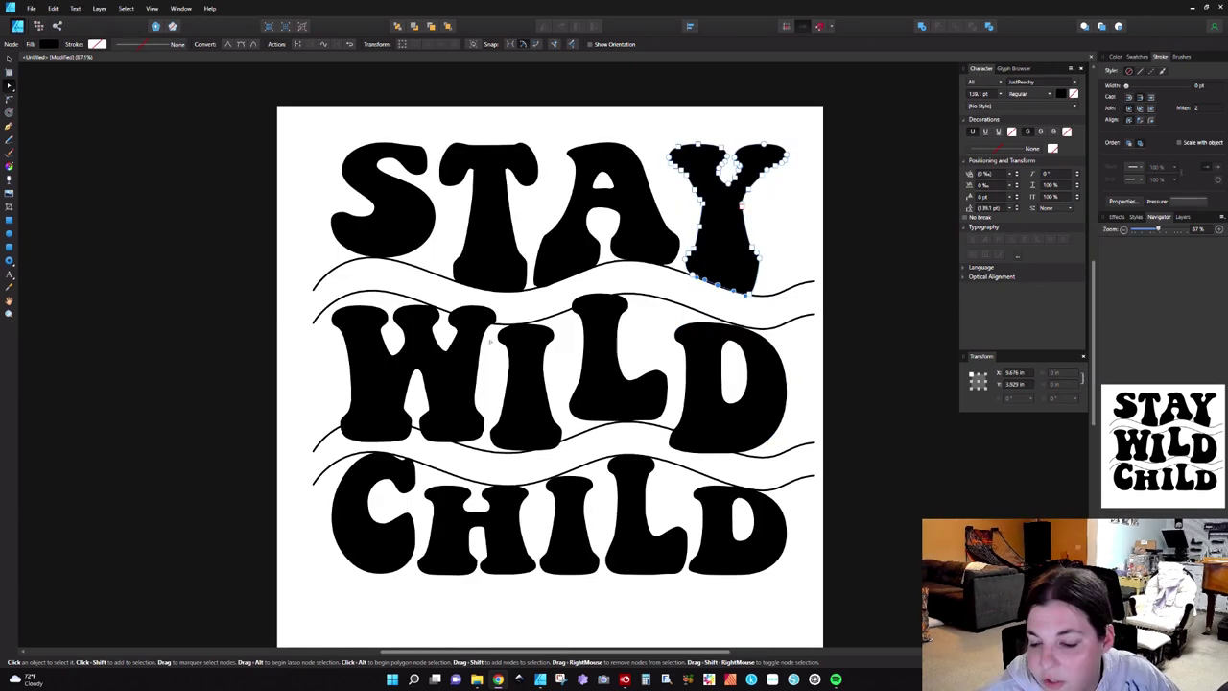
left_click(471, 353)
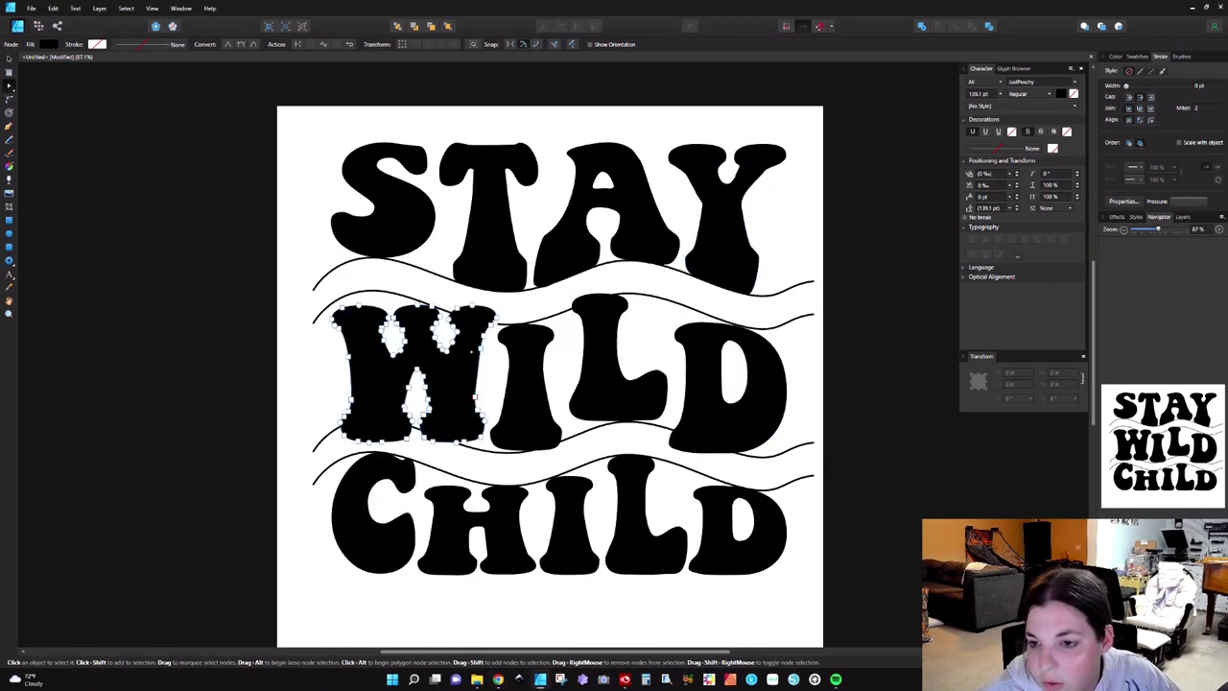
- Raise the I's top edge and drop its bottom edge onto the wavy lines
scroll(471, 353, "up", 3)
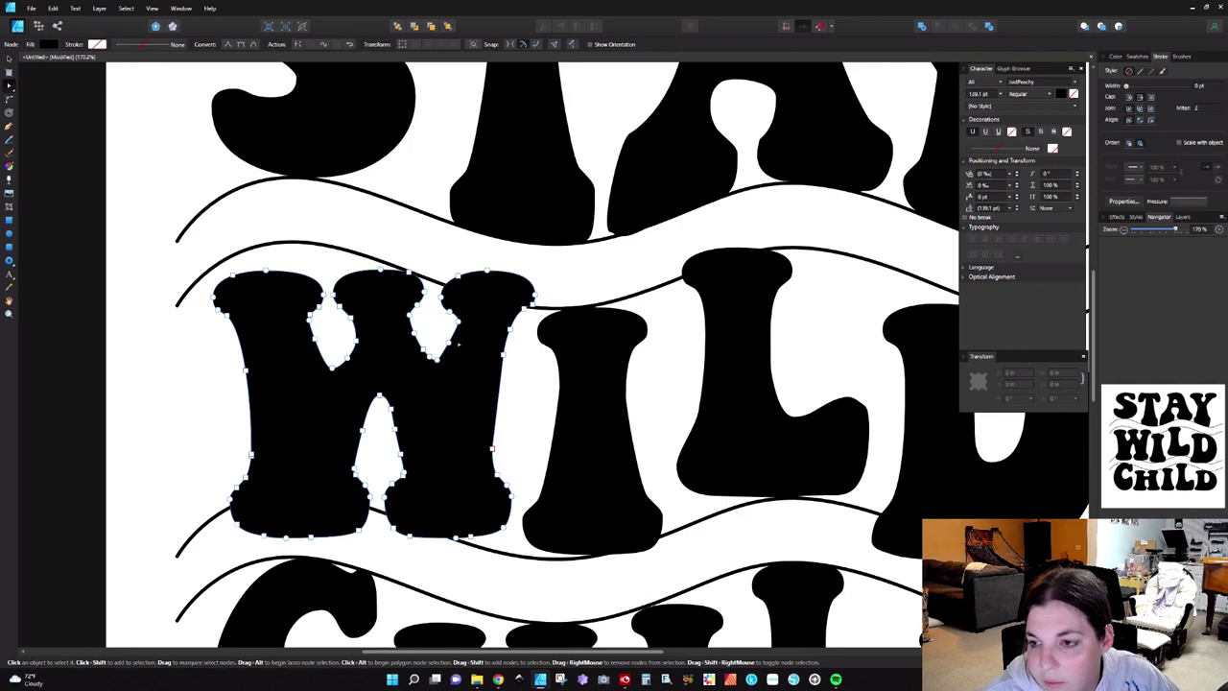
left_click(616, 317)
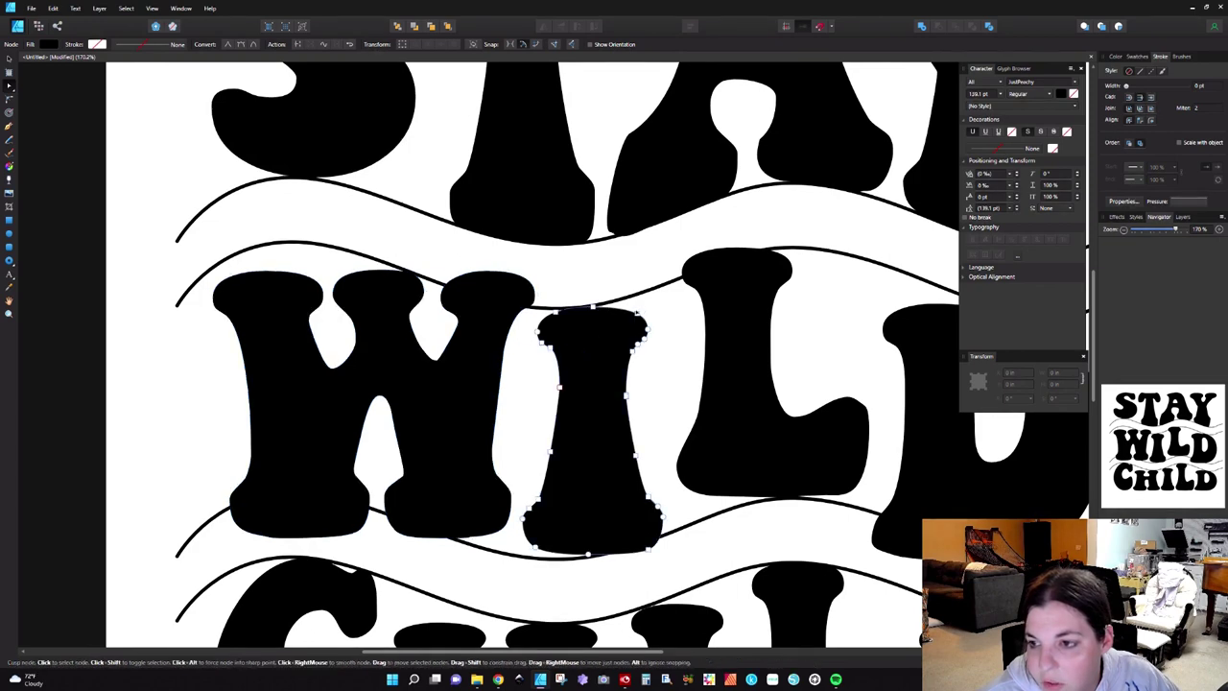
left_click_drag(637, 313, 641, 301)
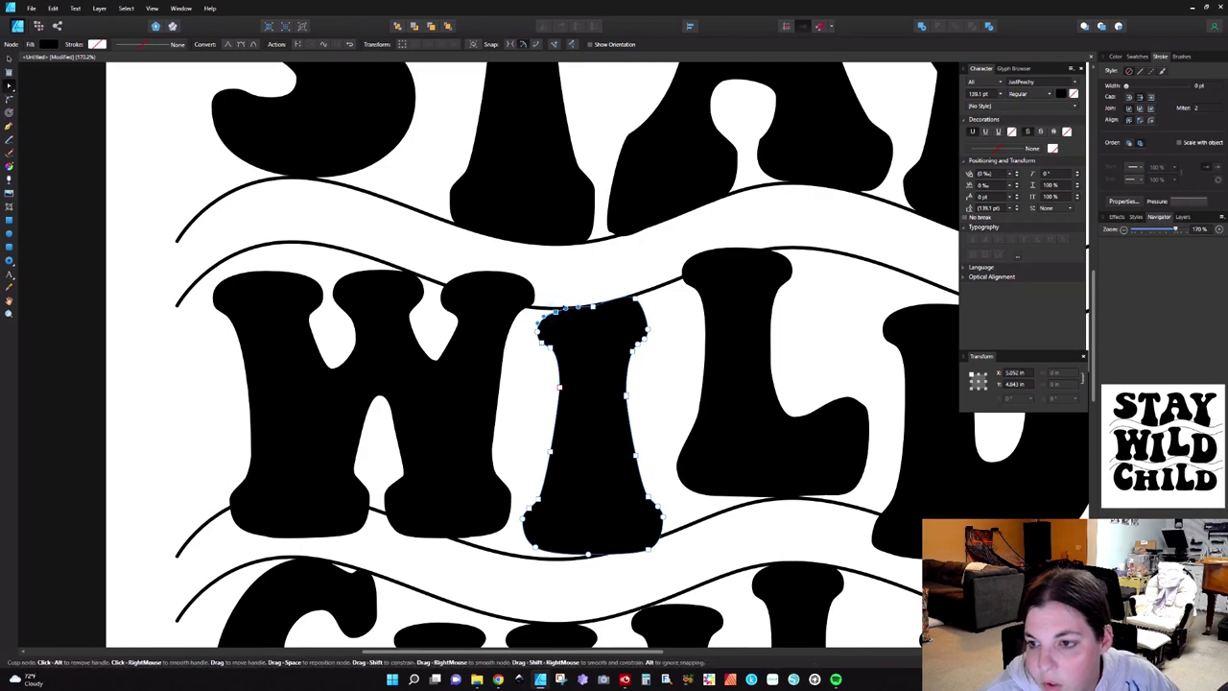
left_click(564, 306)
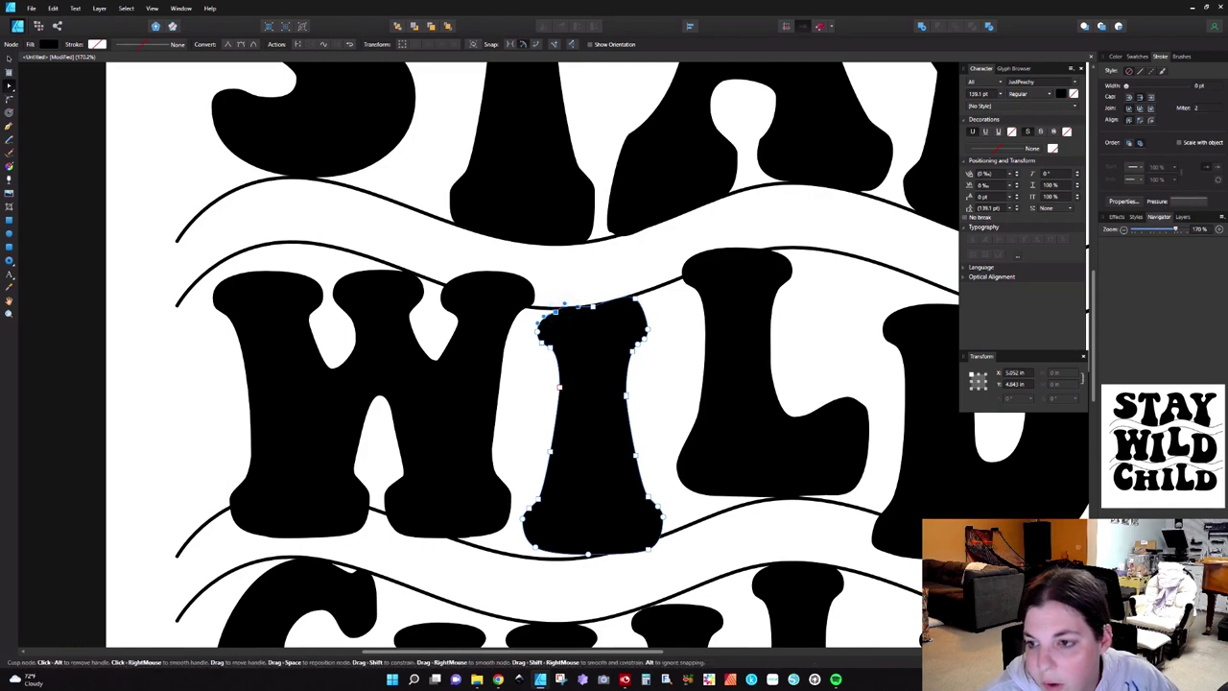
left_click_drag(589, 303, 591, 299)
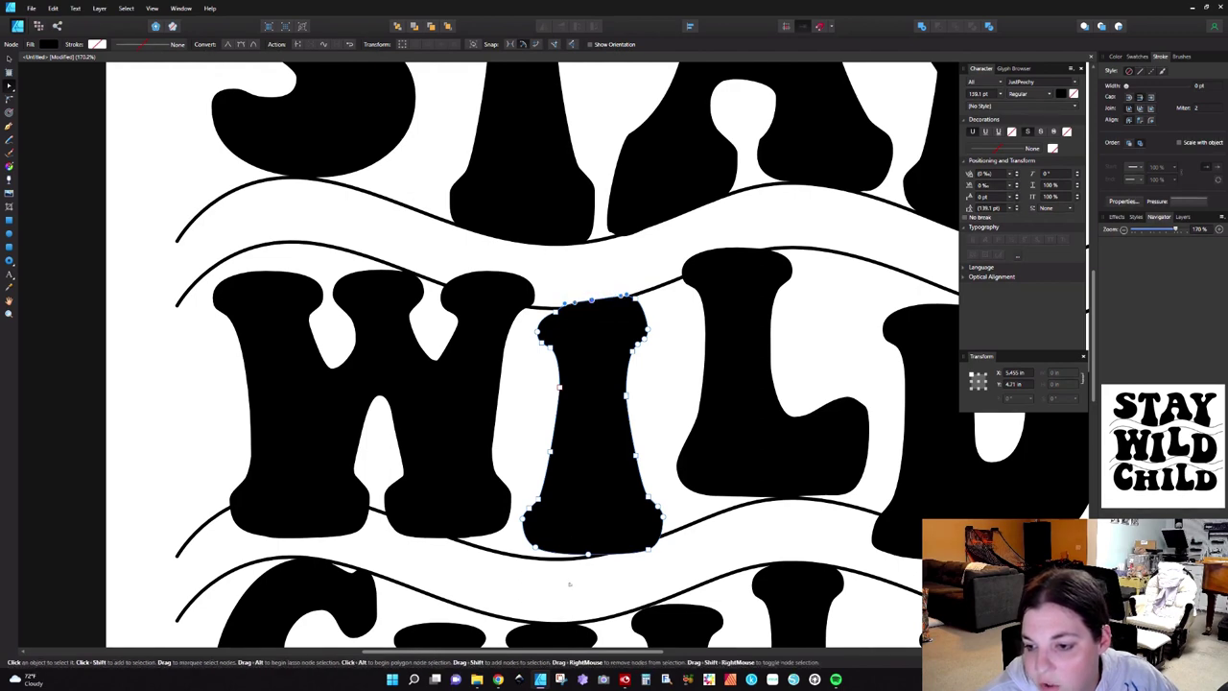
left_click_drag(533, 546, 540, 564)
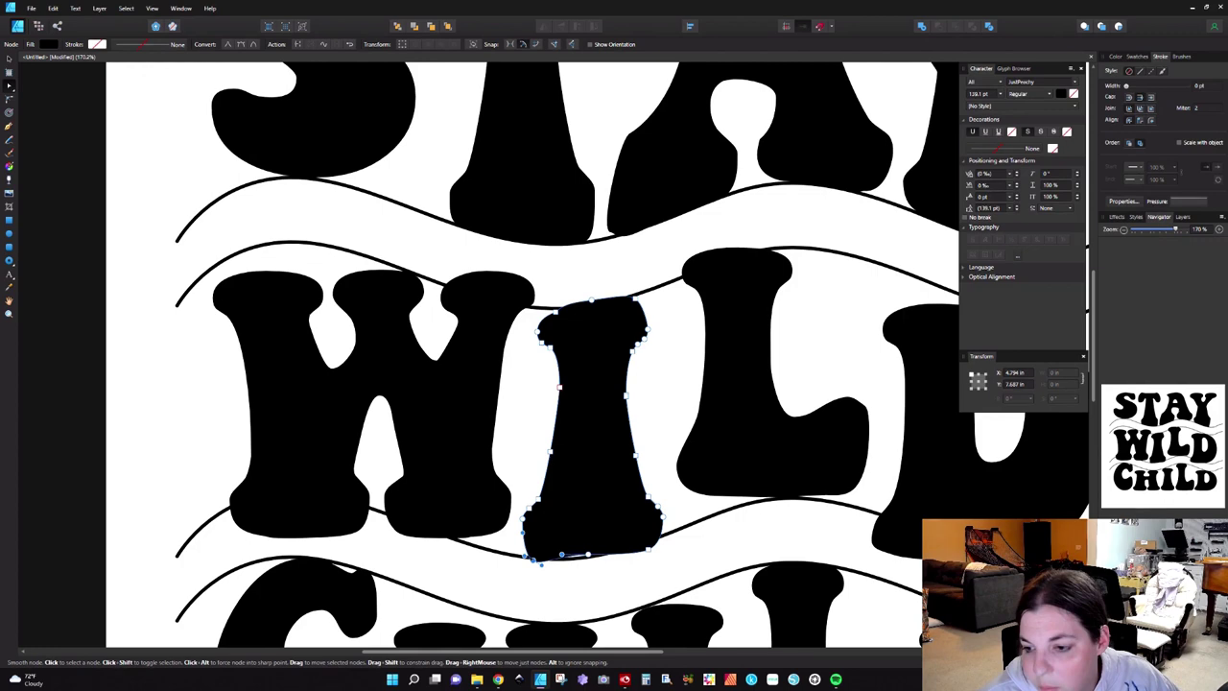
left_click(588, 554)
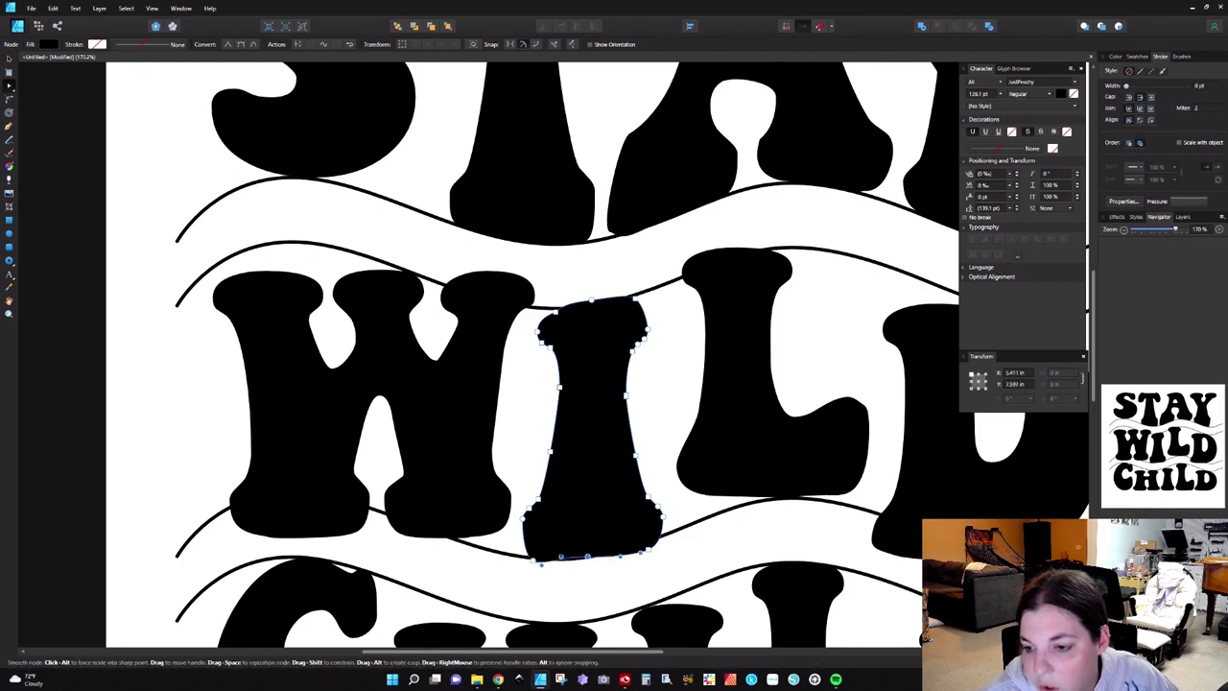
left_click_drag(561, 555, 554, 564)
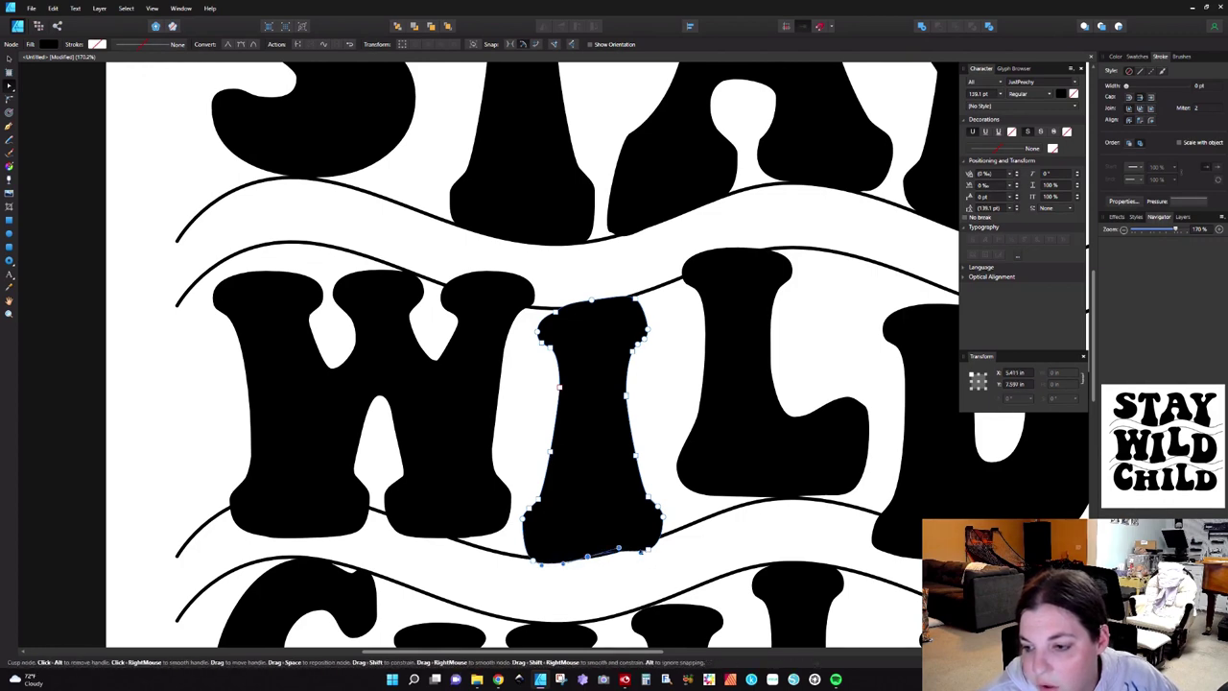
left_click_drag(619, 548, 621, 553)
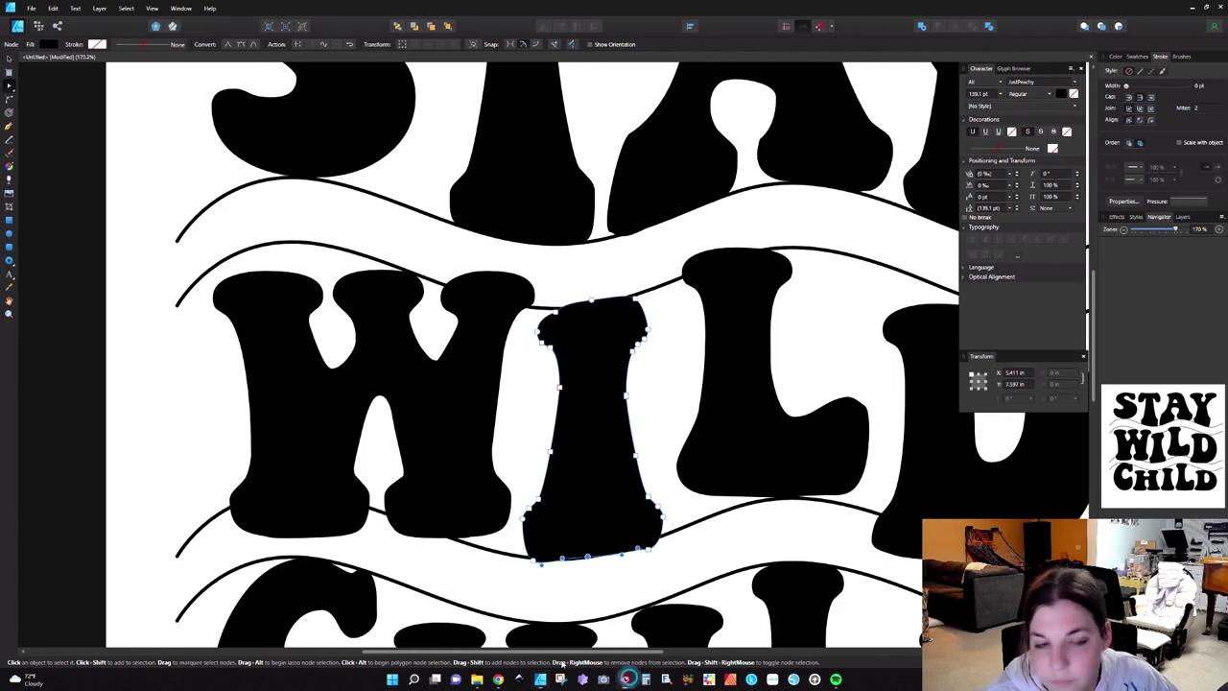
- Drop the L's top-left corner nodes onto the wave, undoing a trial top-right change
scroll(589, 269, "right", 3)
left_click(588, 270)
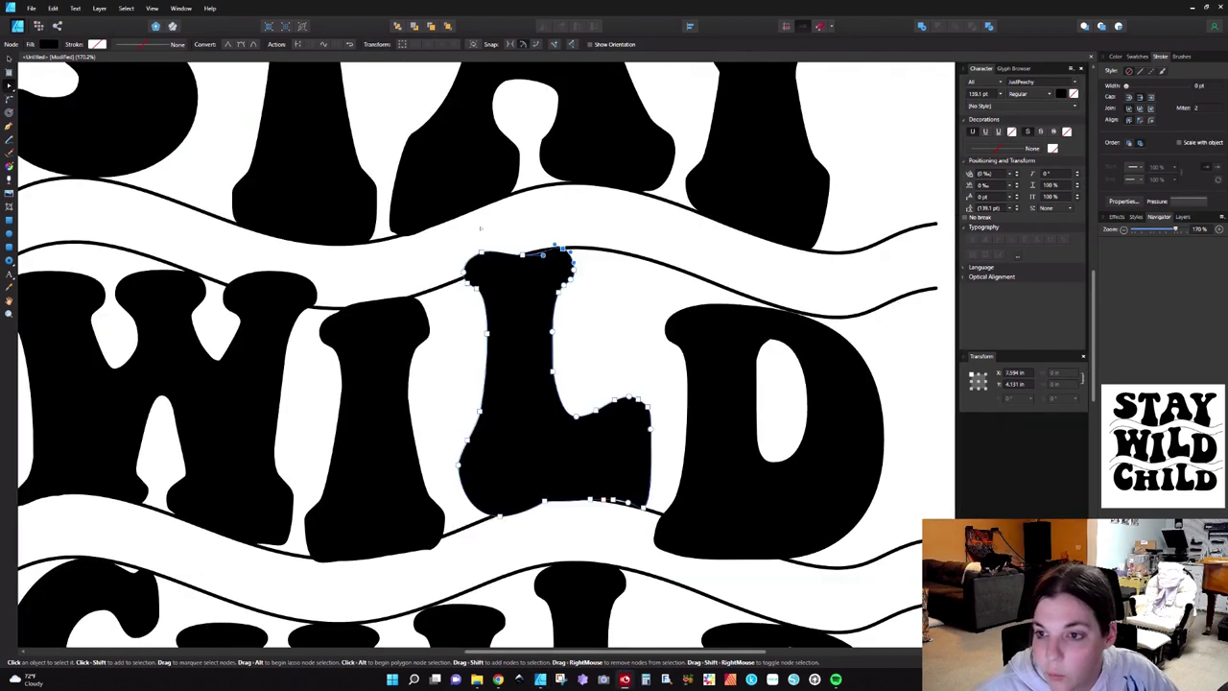
left_click_drag(490, 242, 459, 301)
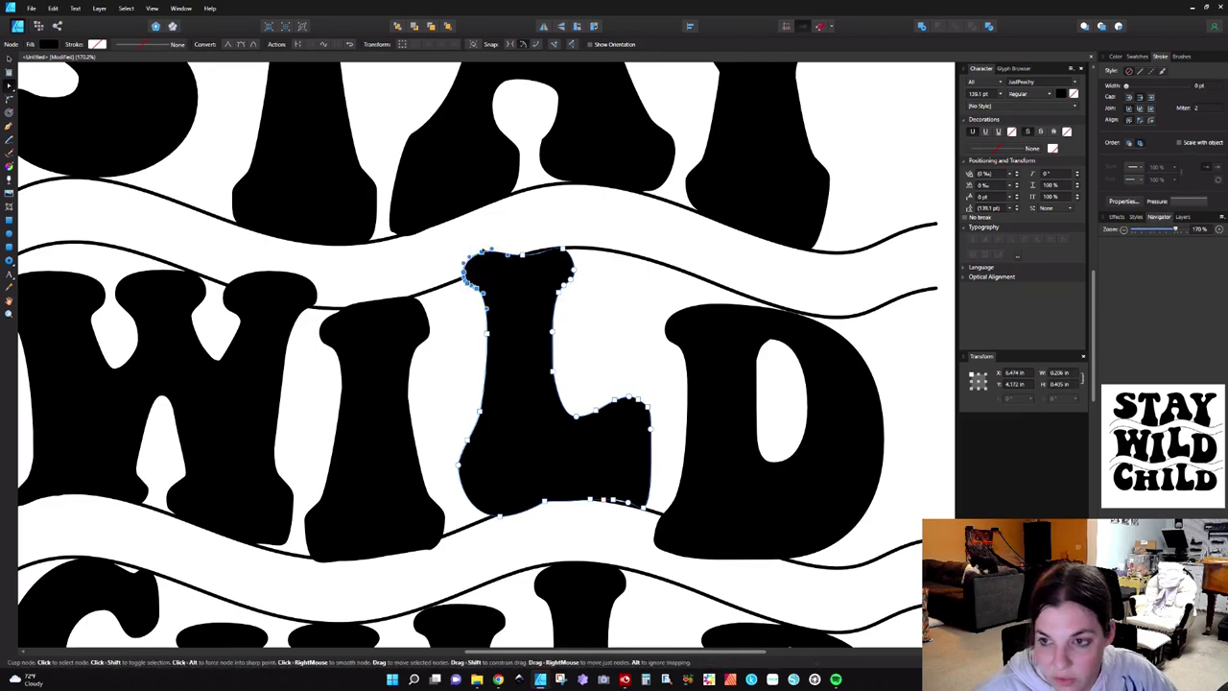
left_click_drag(480, 251, 479, 276)
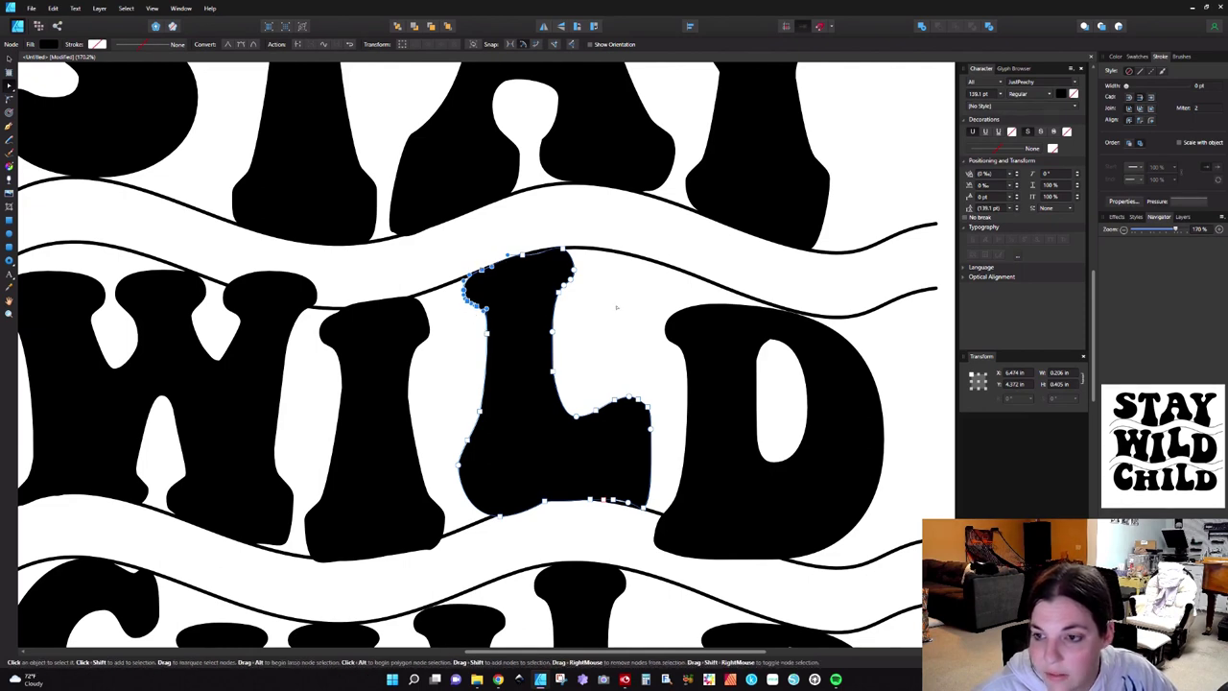
left_click(617, 307)
left_click(513, 293)
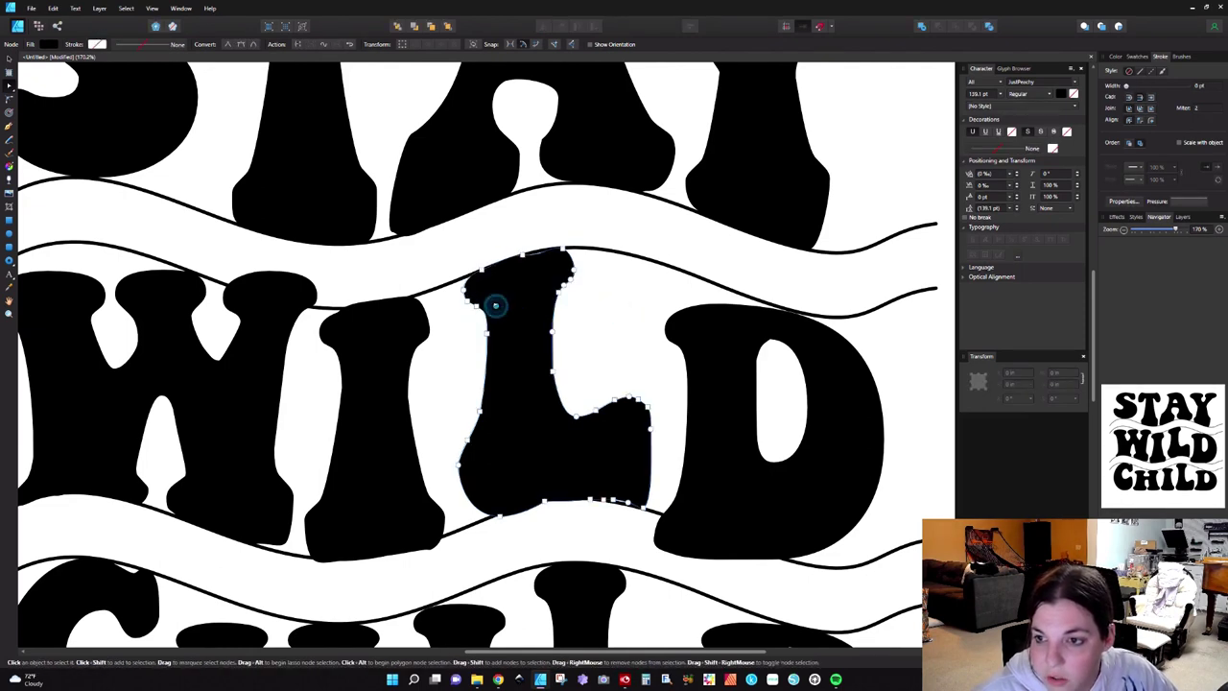
left_click(522, 254)
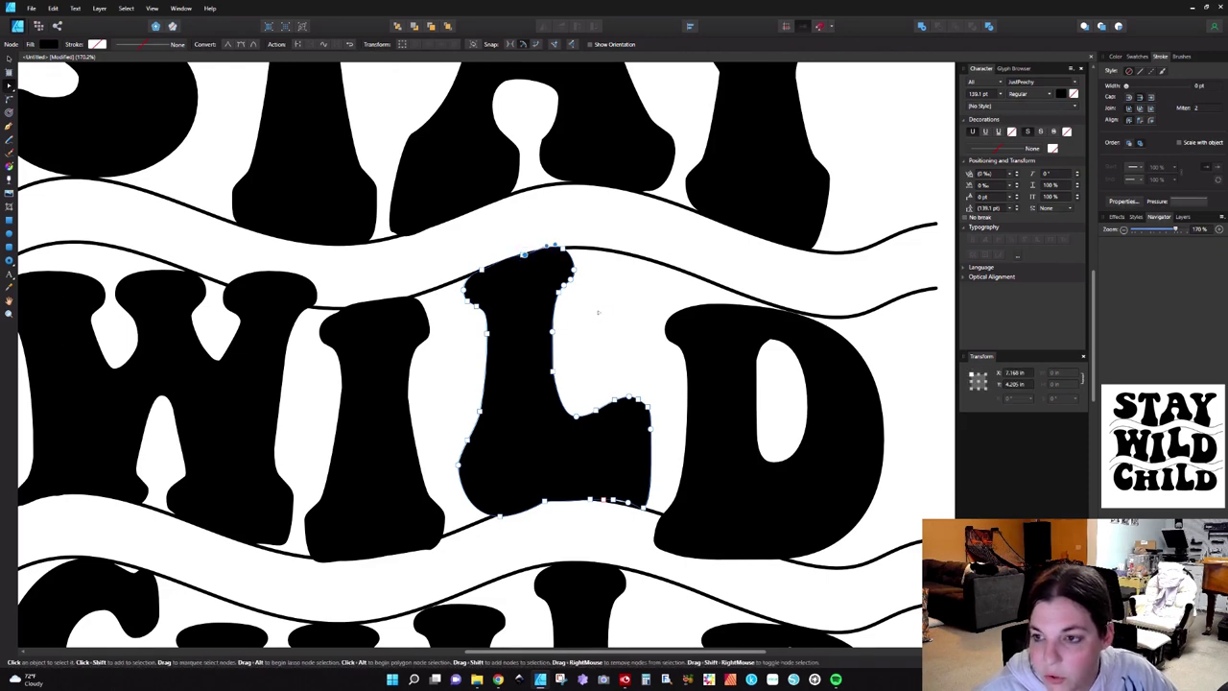
left_click(540, 294)
left_click_drag(587, 259, 549, 307)
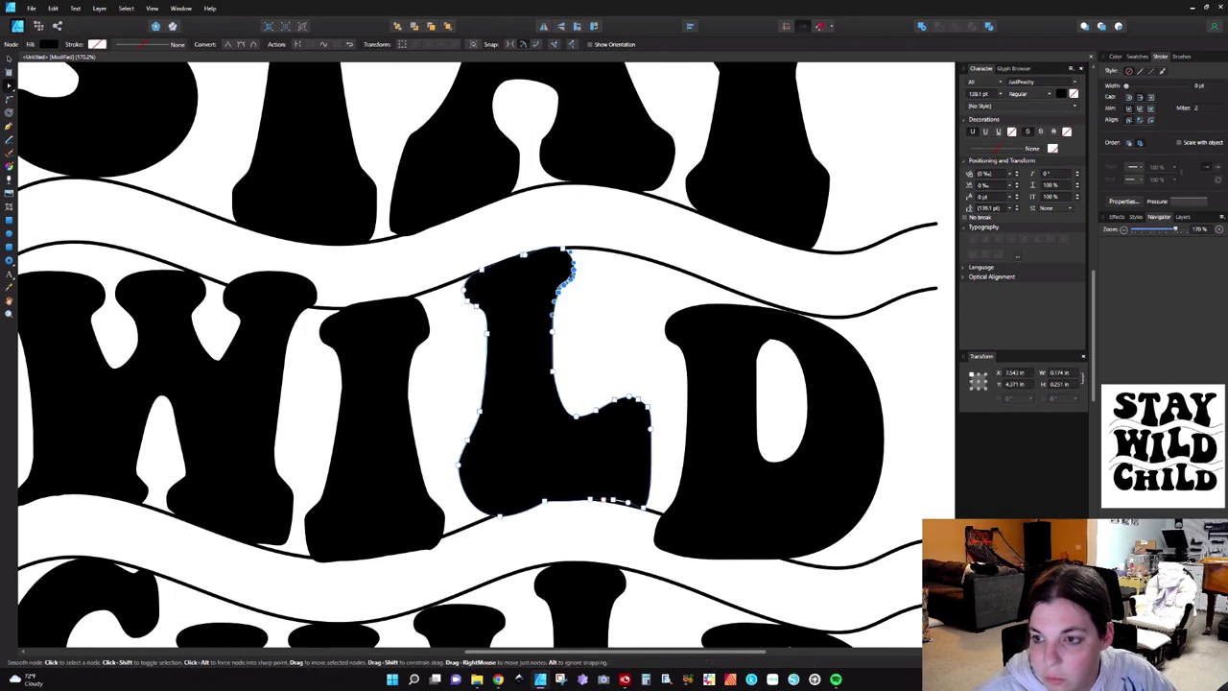
left_click_drag(568, 276, 607, 331)
key("ctrl+z")
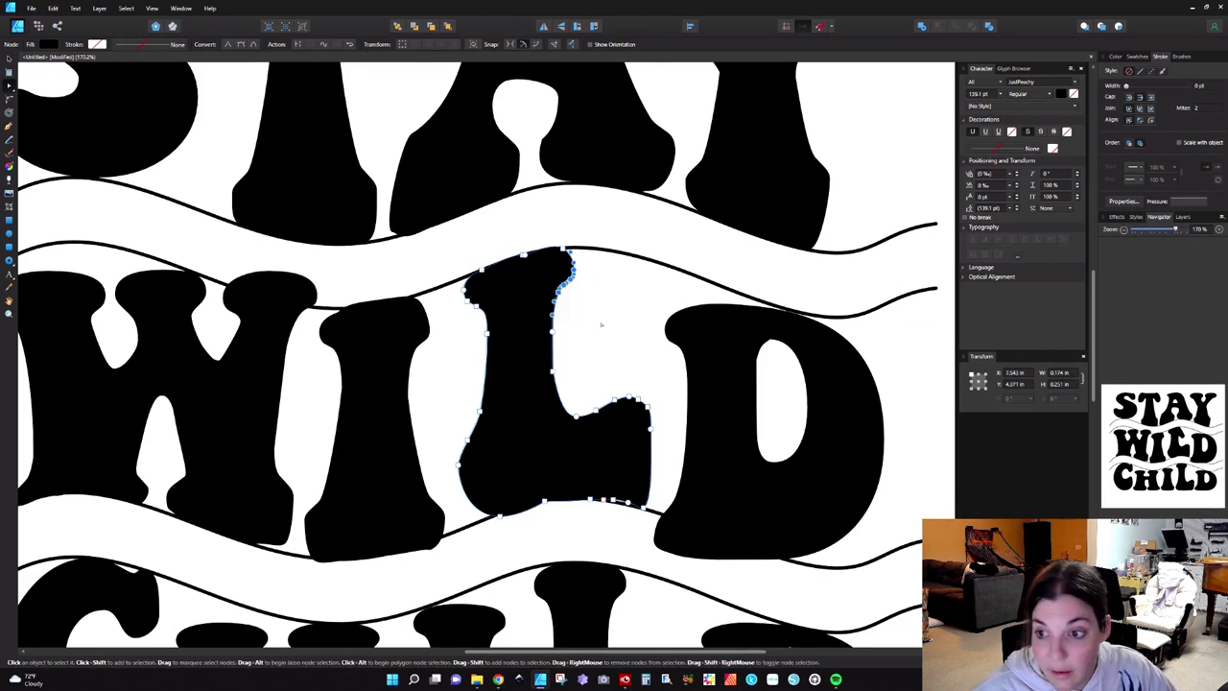
left_click(602, 325)
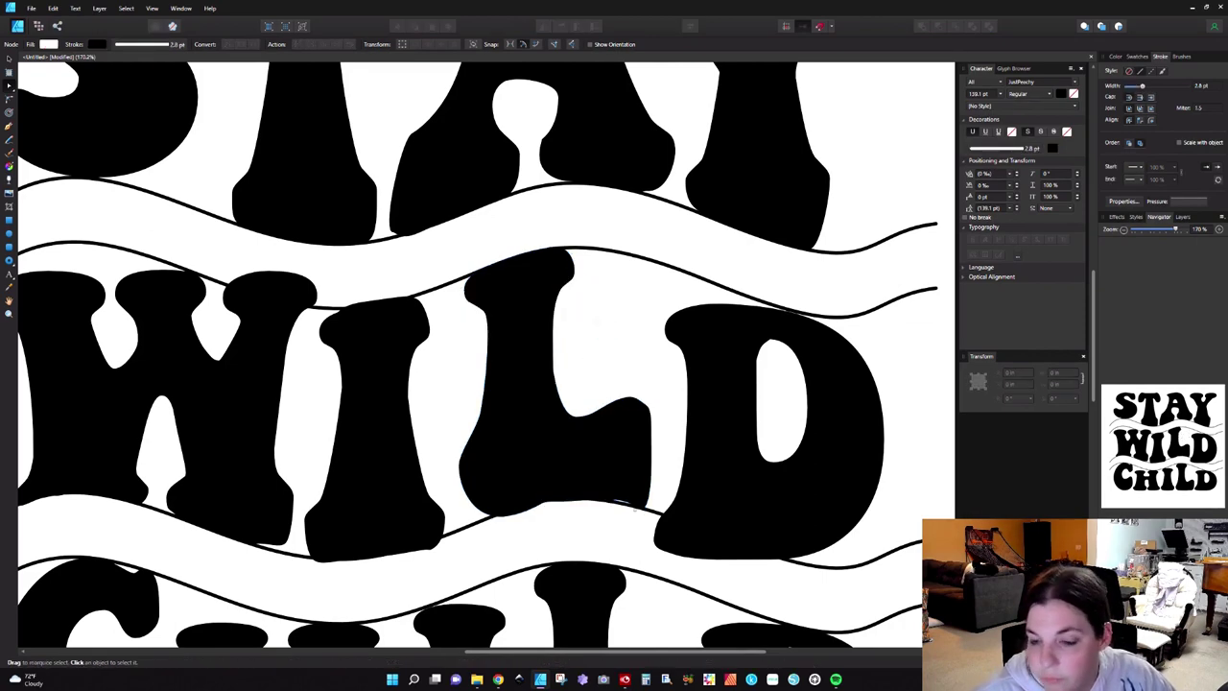
- Fit the design in view and delete the two wavy guide curves
key("ctrl+0")
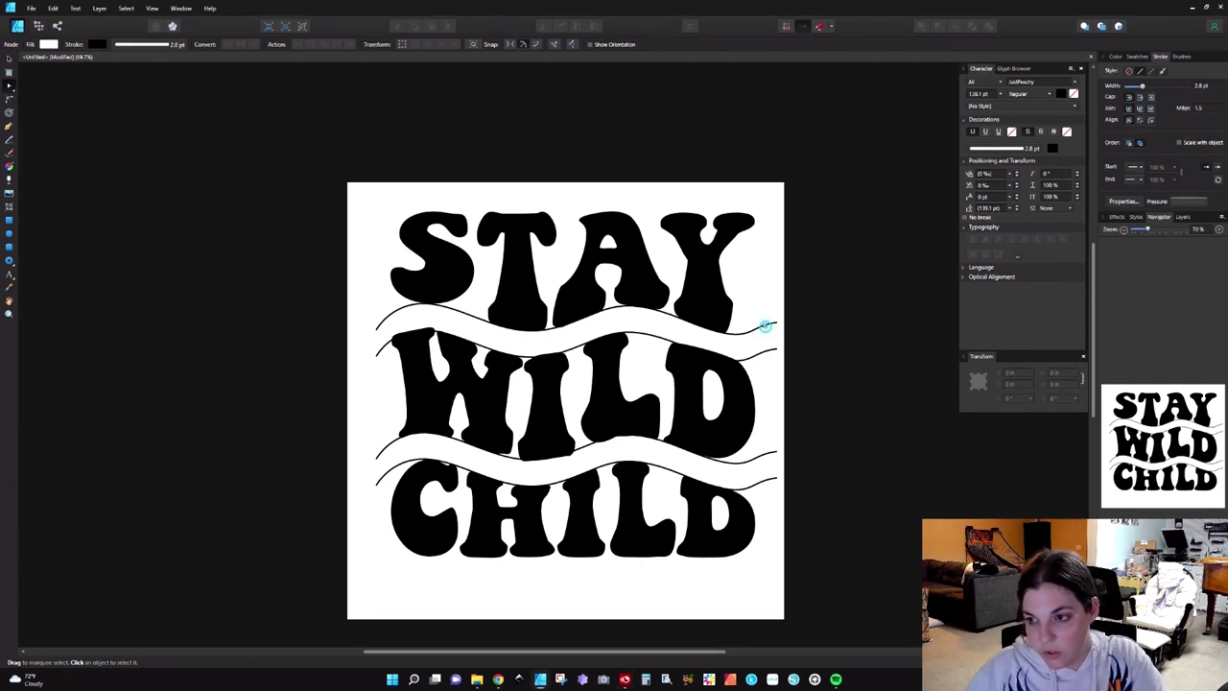
left_click_drag(765, 325, 775, 451)
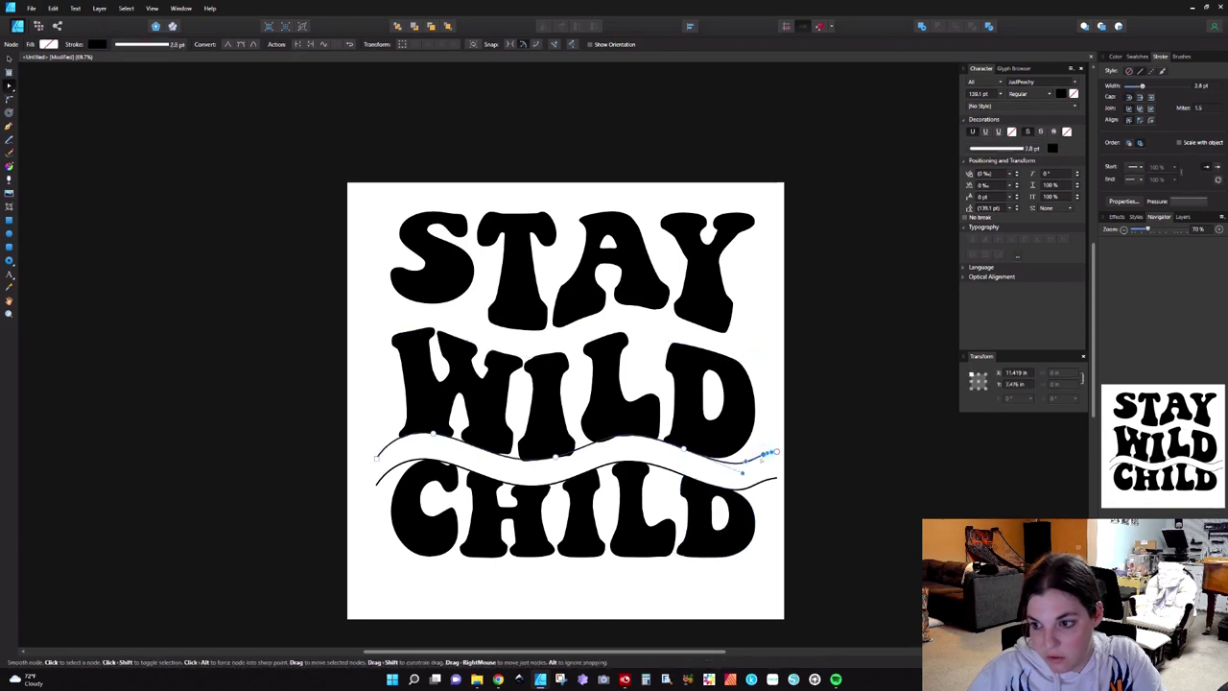
key("Delete")
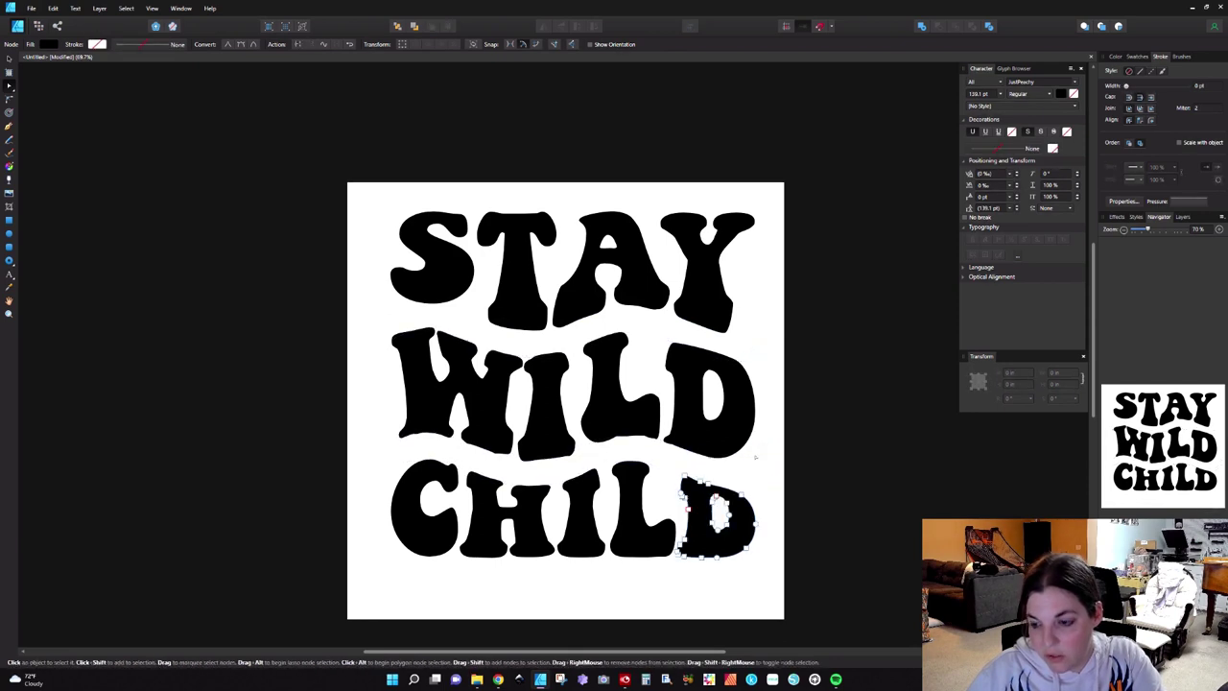
- Clear the selection on CHILD's D and bring up the colour swatches
left_click(770, 447)
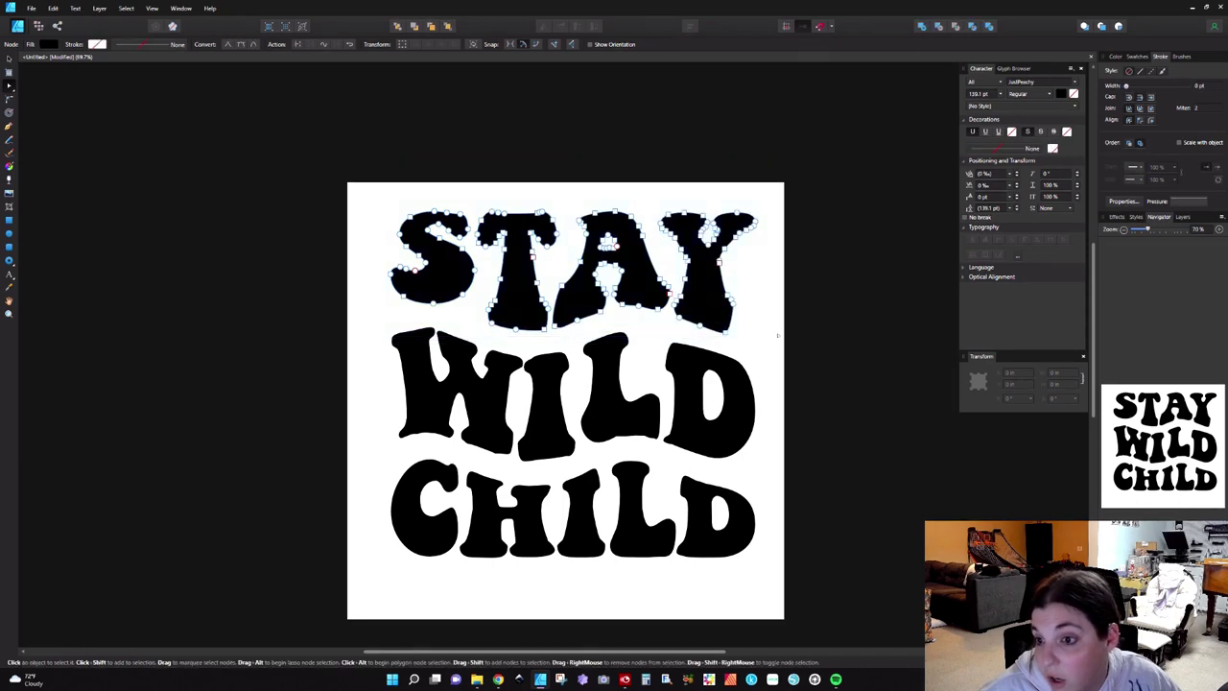
left_click(1137, 56)
- Fill STAY dark teal, the four WILD letters plum and the five CHILD letters orange
left_click(1120, 123)
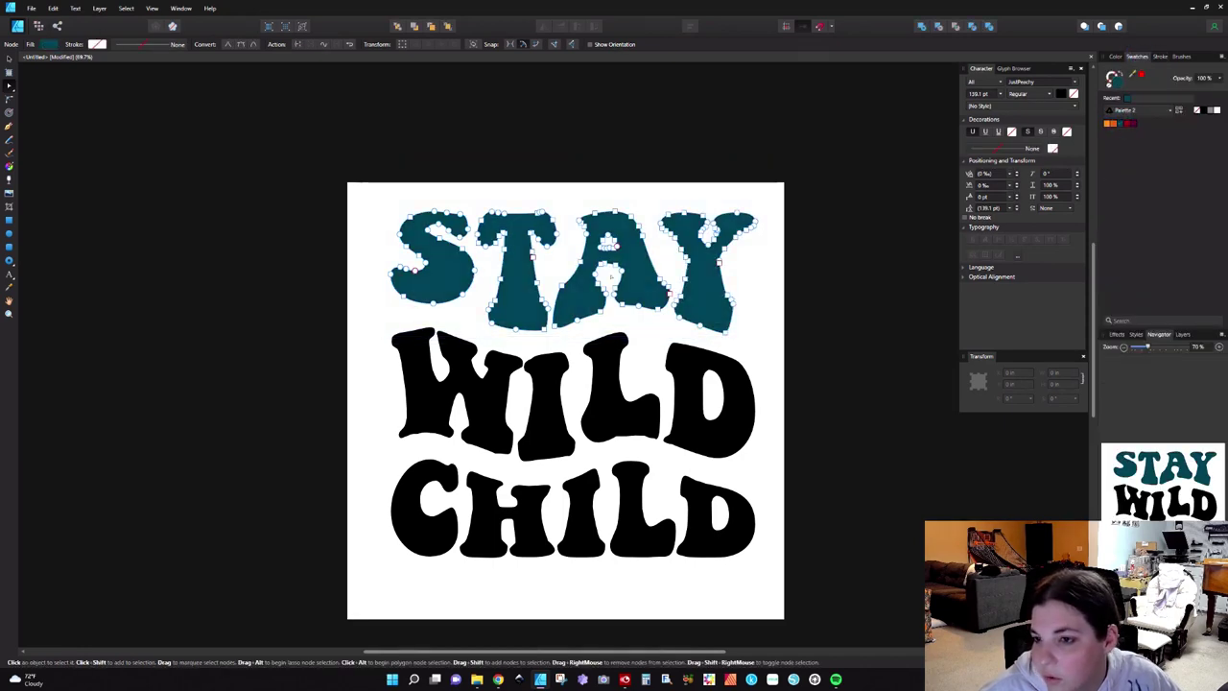
left_click_drag(362, 319, 777, 452)
left_click(779, 452)
key("v")
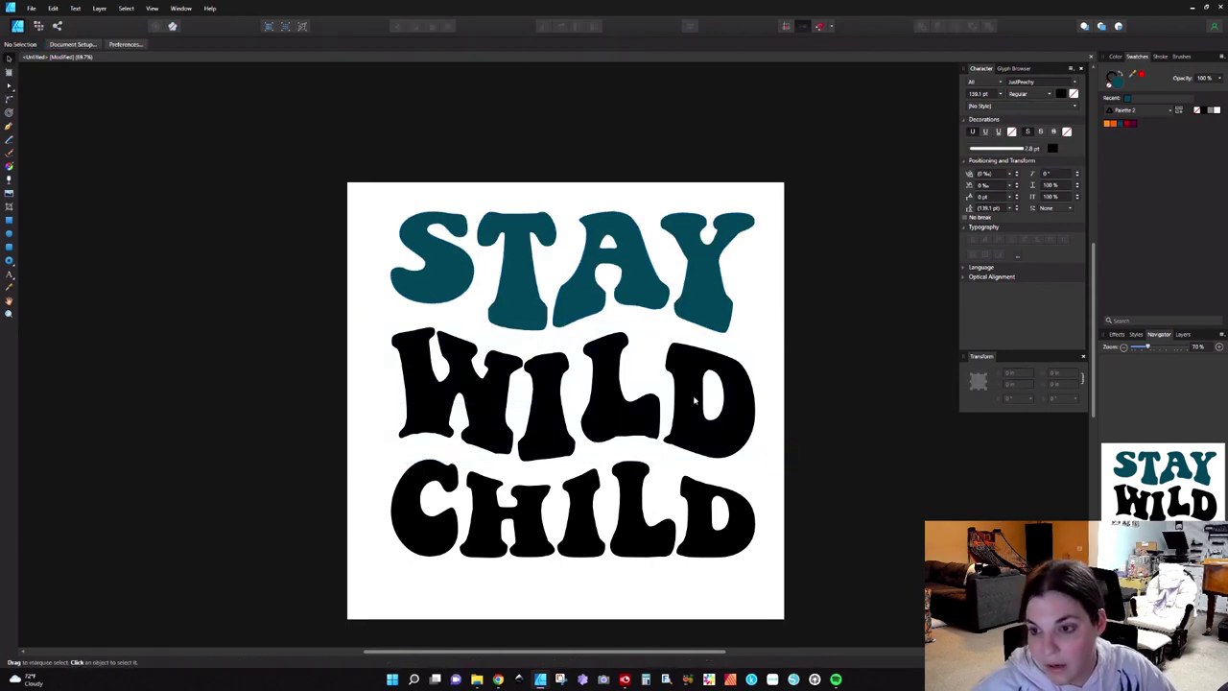
left_click_drag(332, 316, 762, 464)
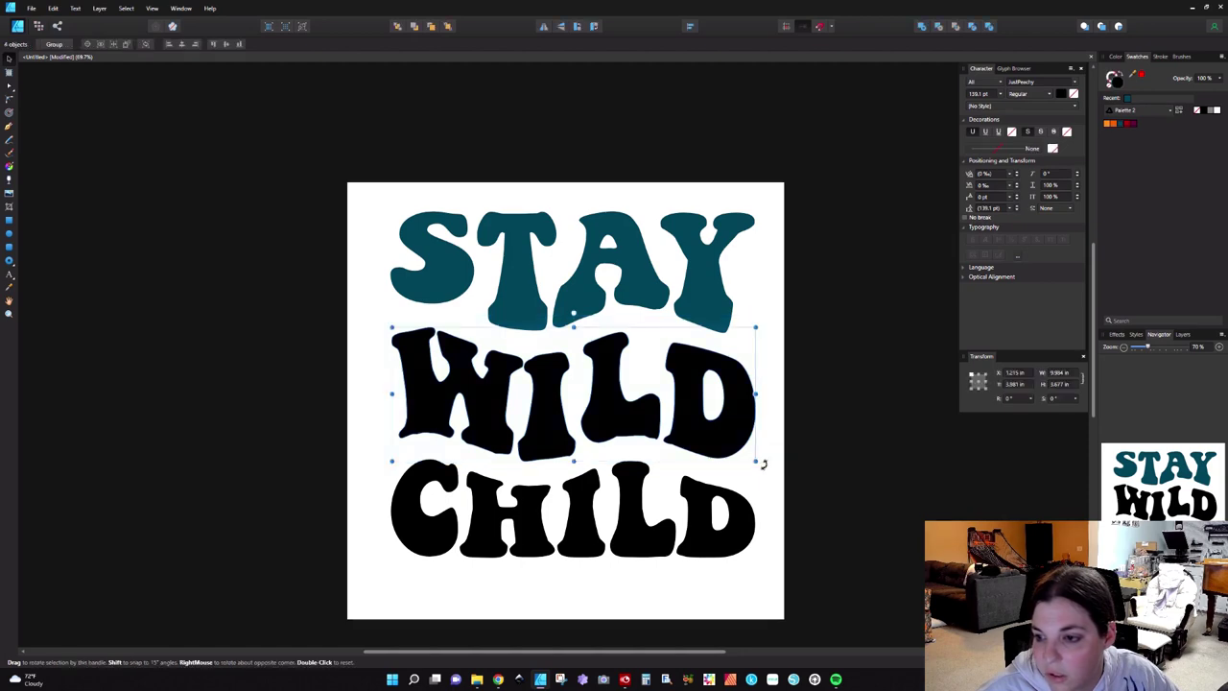
left_click(1137, 124)
left_click_drag(374, 455, 828, 614)
left_click(1109, 124)
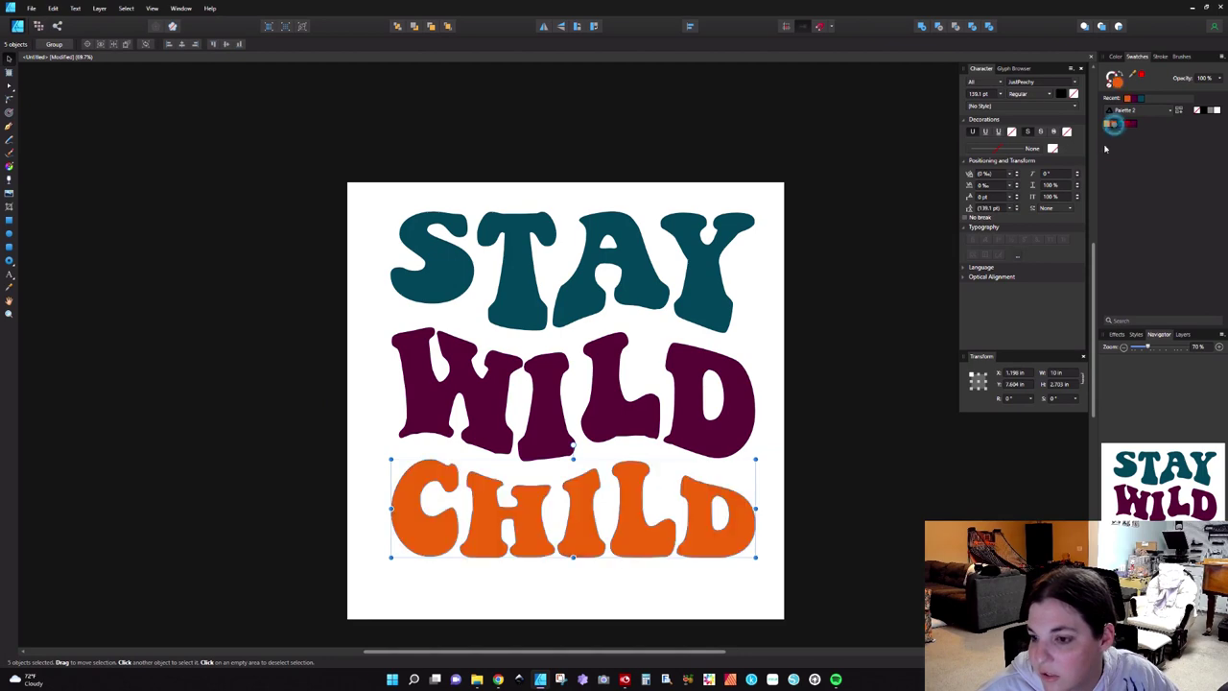
left_click(877, 462)
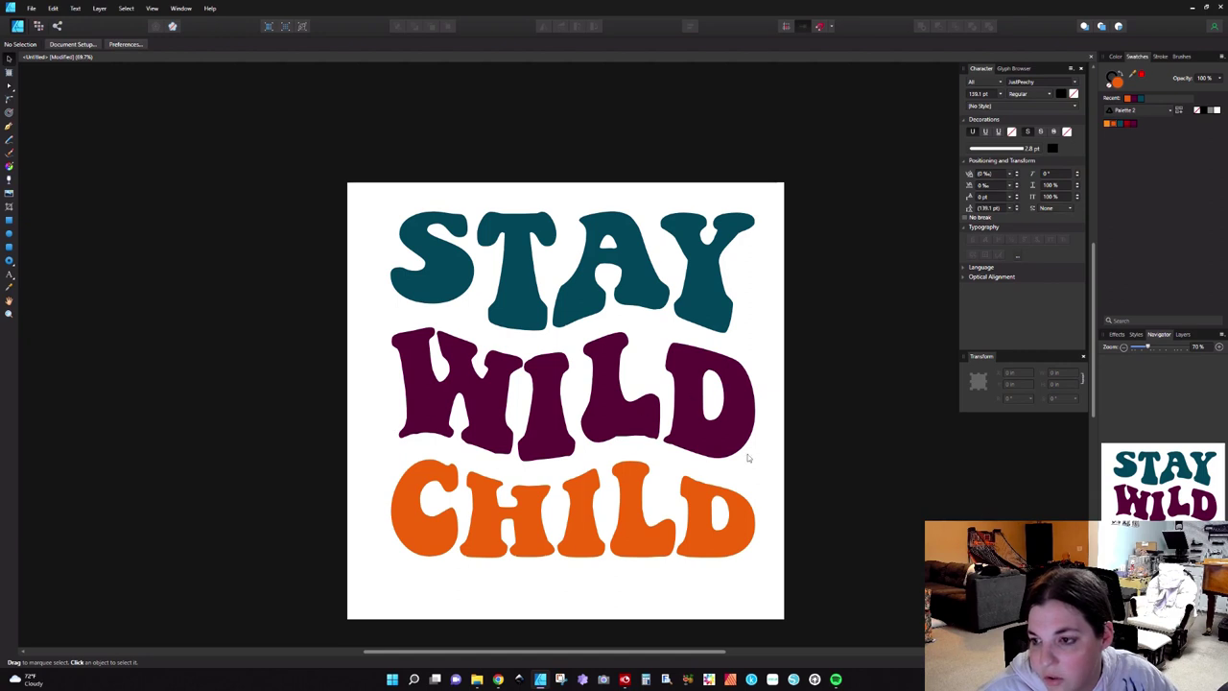
left_click(423, 409)
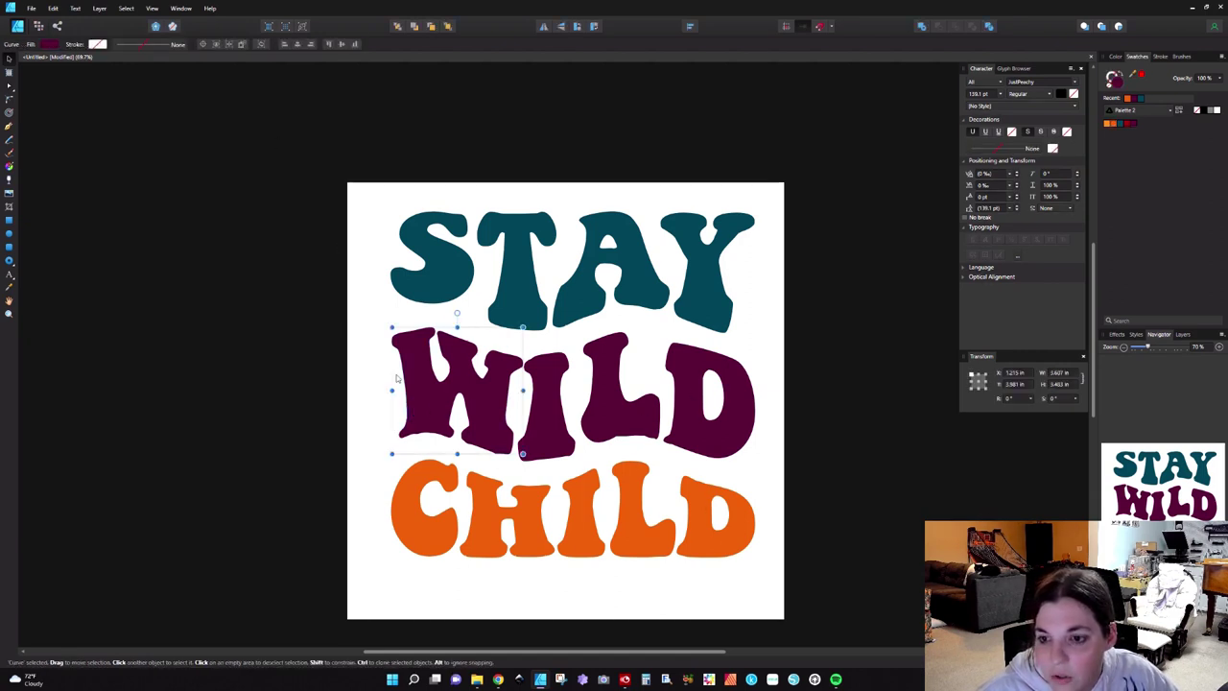
- Delete two extra nodes along the bottom edge of the W in WILD
double_click(422, 361)
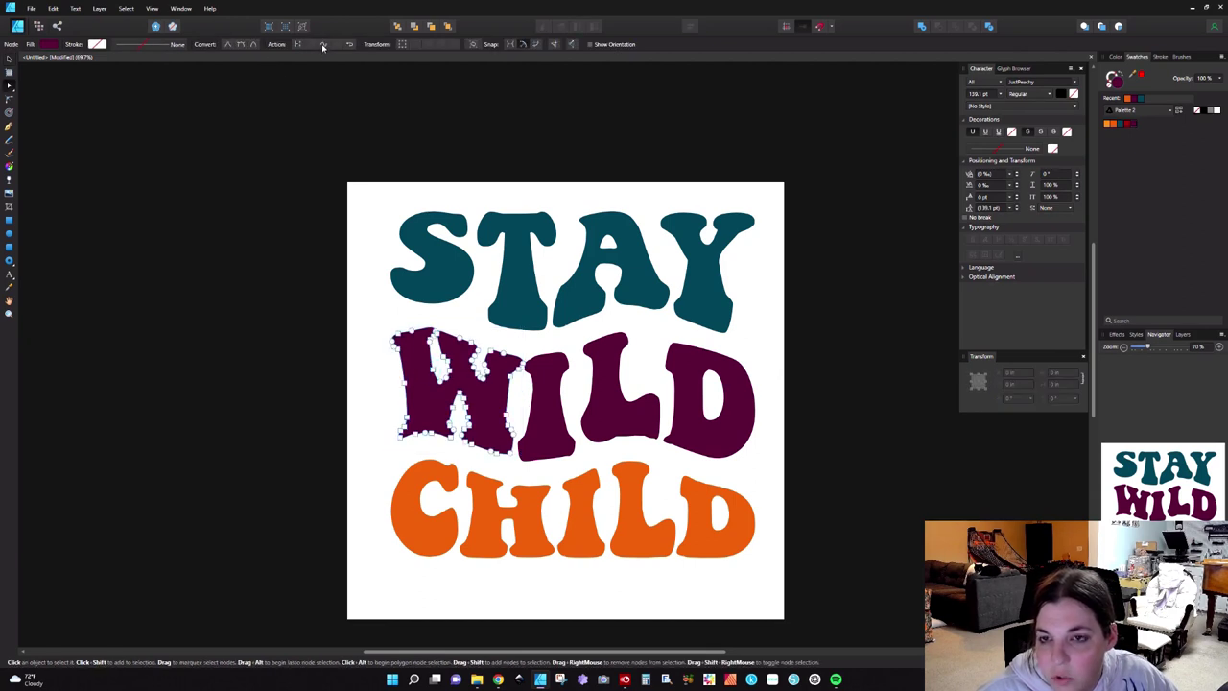
left_click(334, 321)
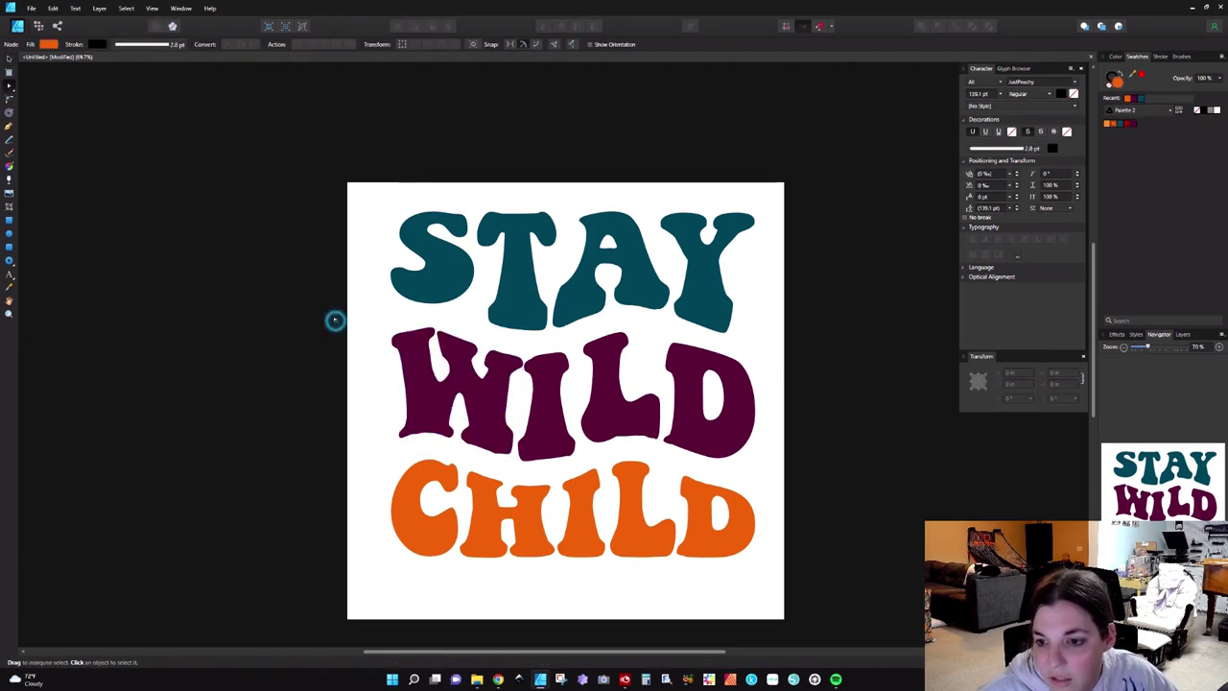
scroll(414, 438, "up", 10)
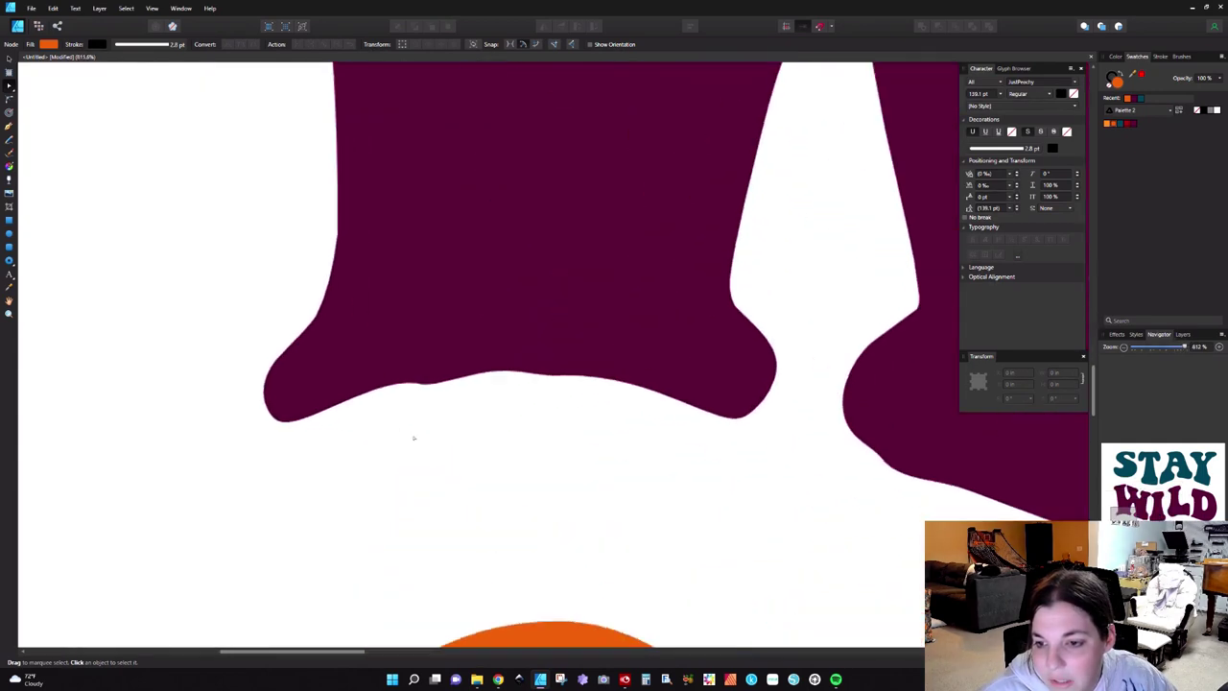
scroll(413, 437, "up", 1)
left_click(438, 349)
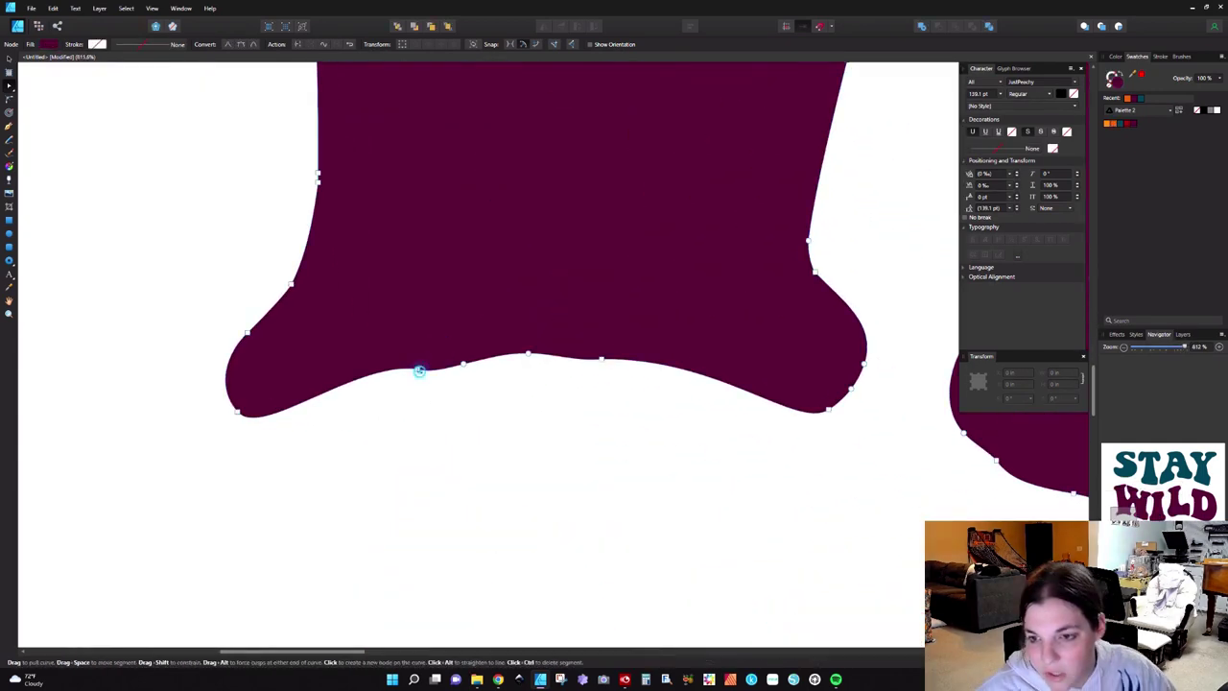
left_click(419, 370)
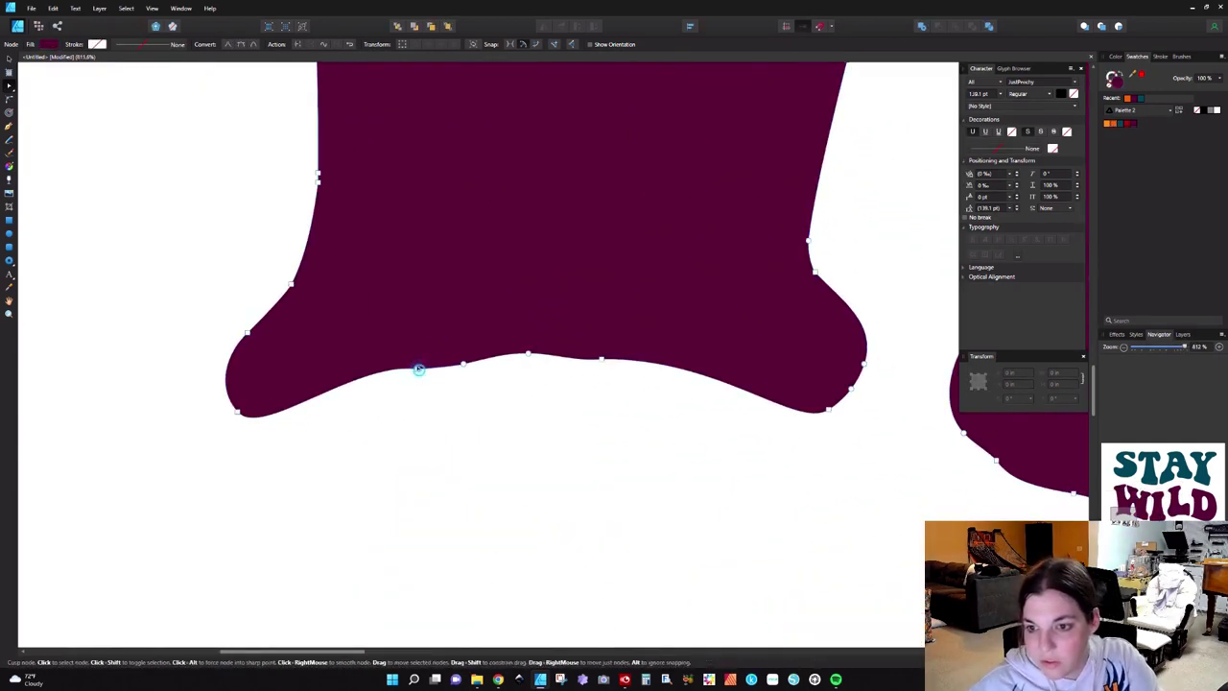
key("Delete")
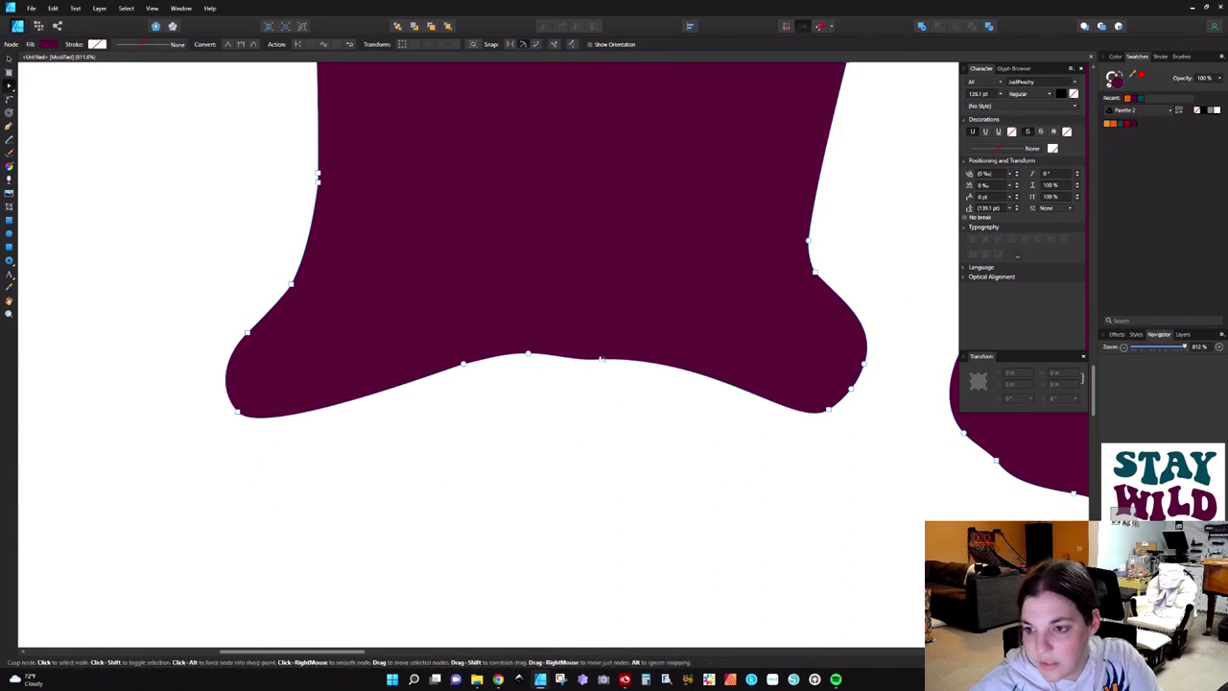
left_click(601, 359)
key("Delete")
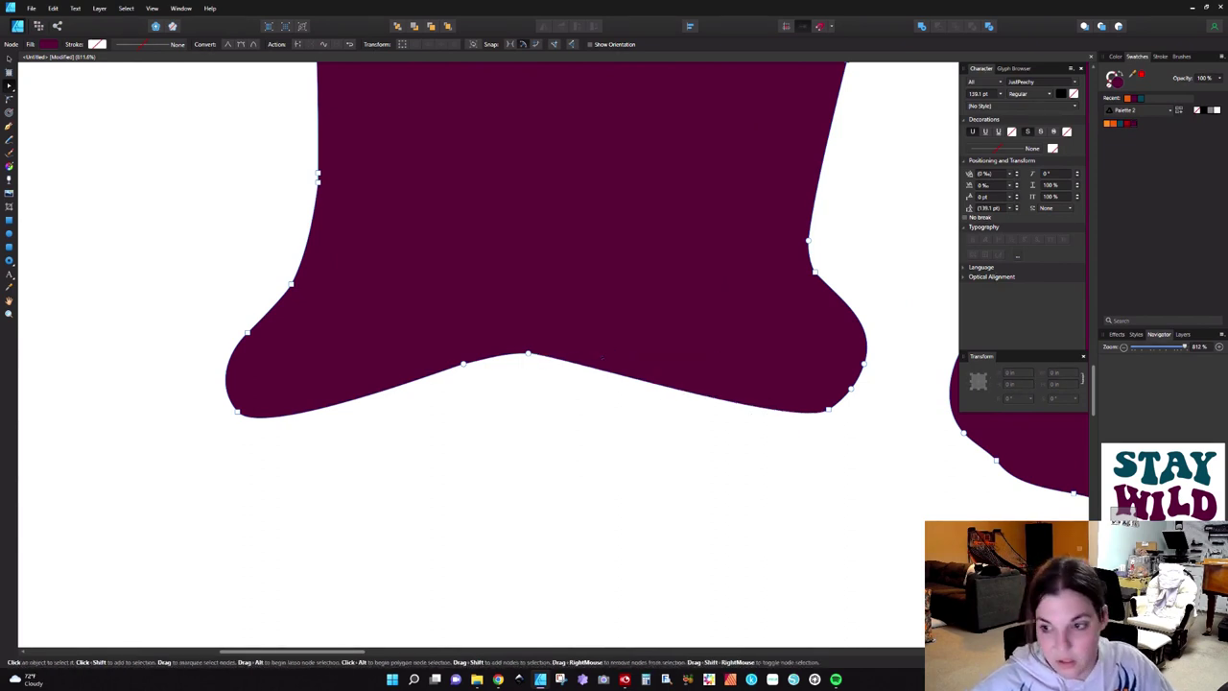
- Convert the W's selected bottom nodes to smooth, then deselect
key("ctrl+0")
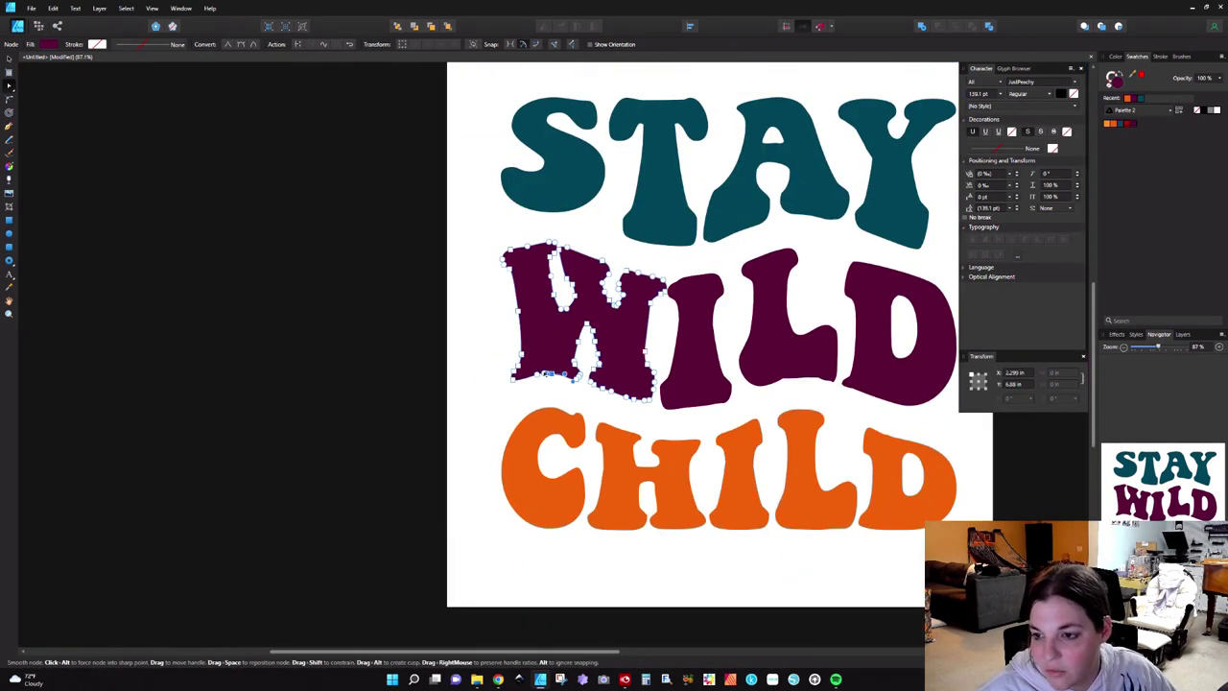
scroll(545, 375, "up", 8)
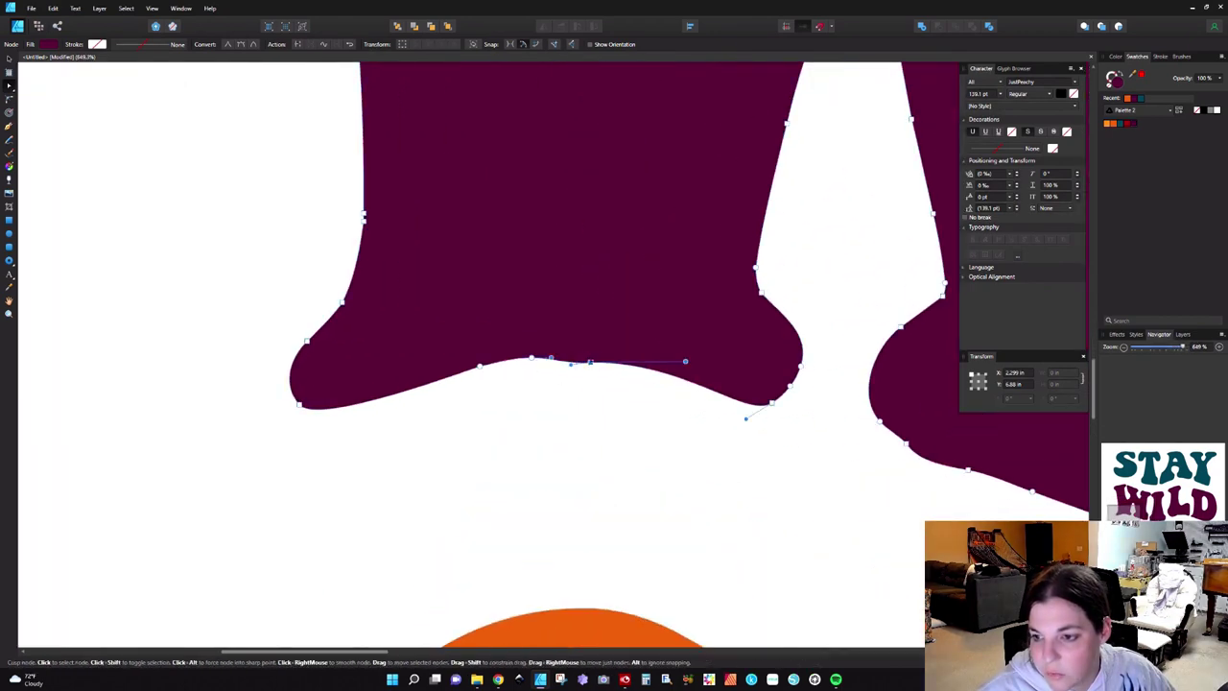
left_click(591, 361)
key("ctrl+0")
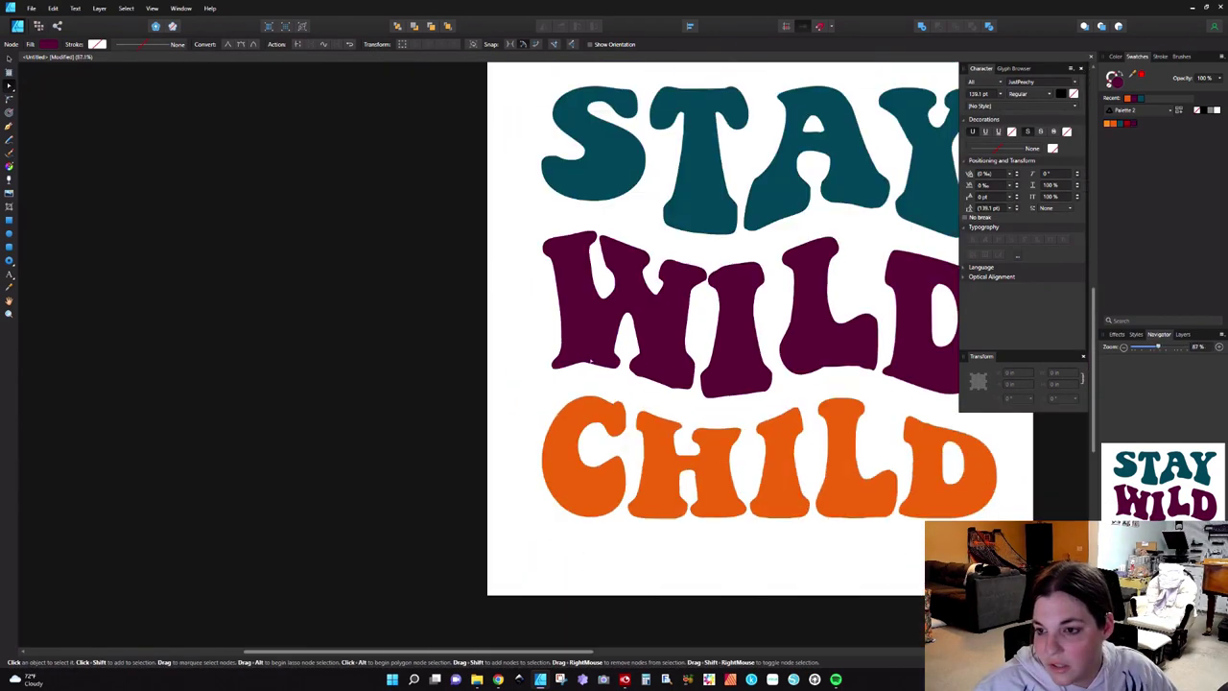
key("v")
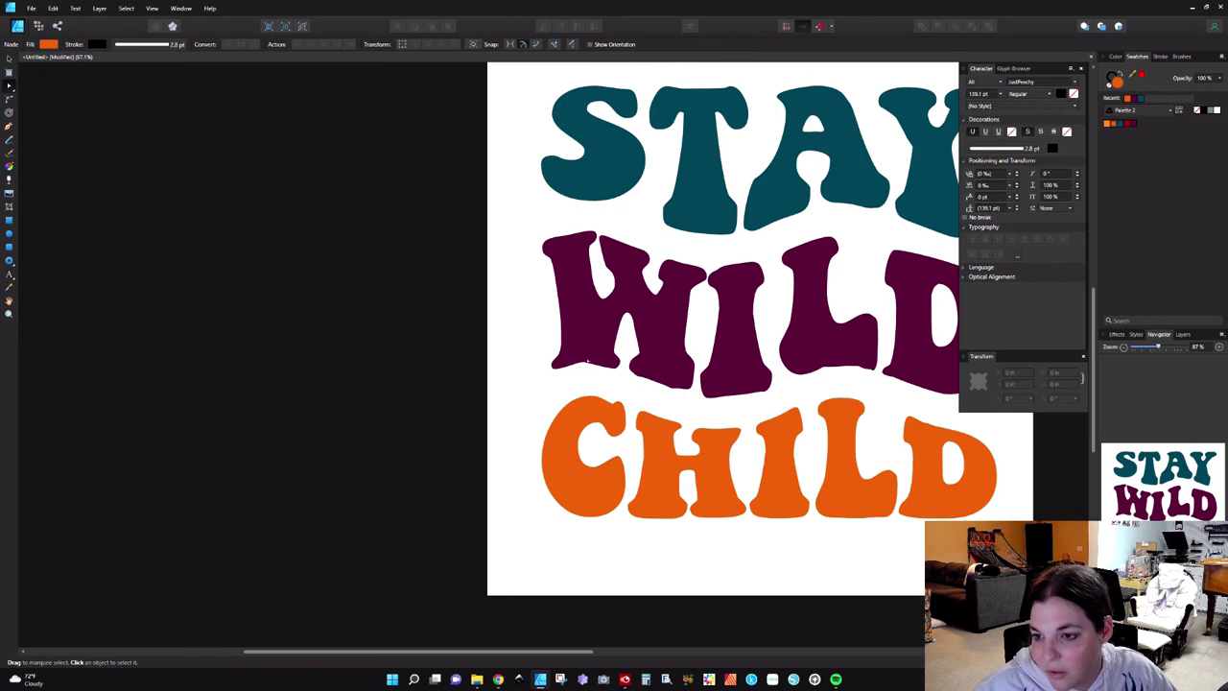
double_click(591, 357)
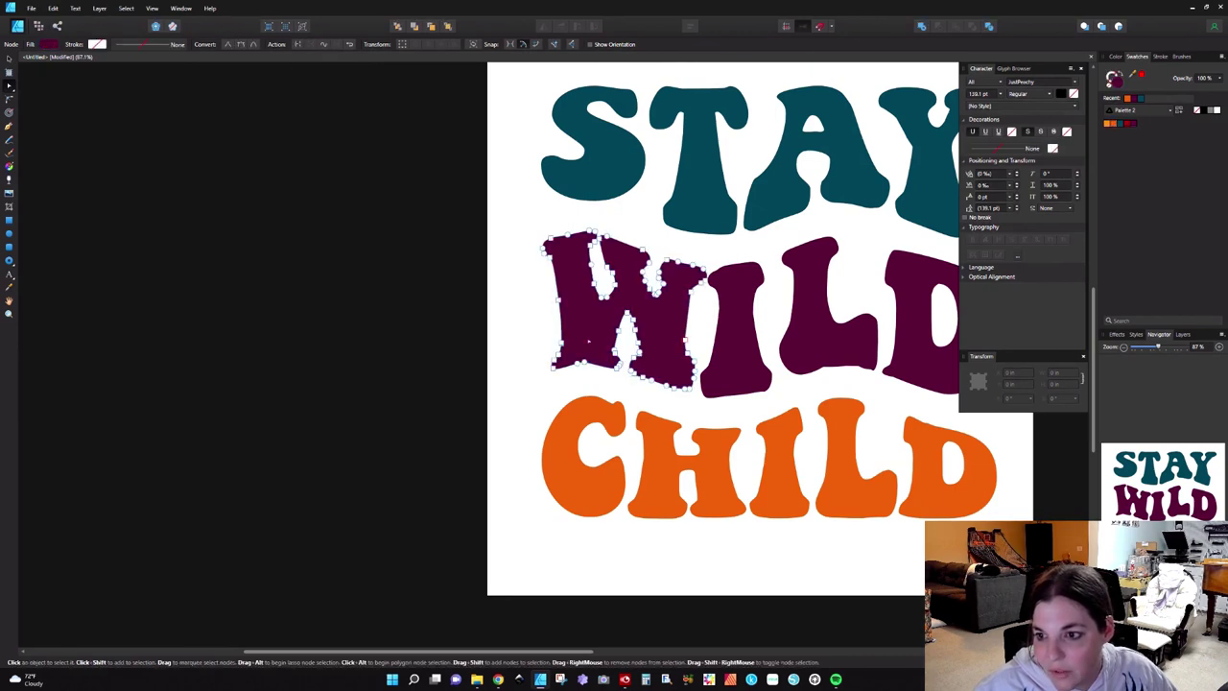
left_click(575, 363)
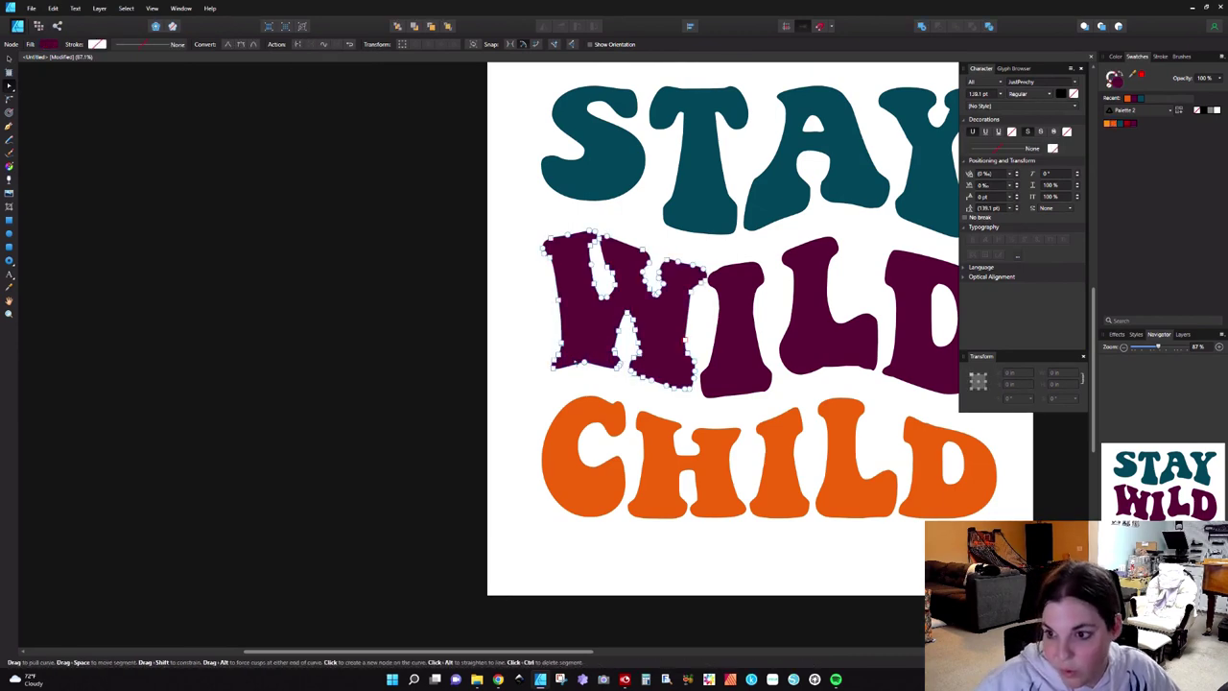
left_click(594, 375)
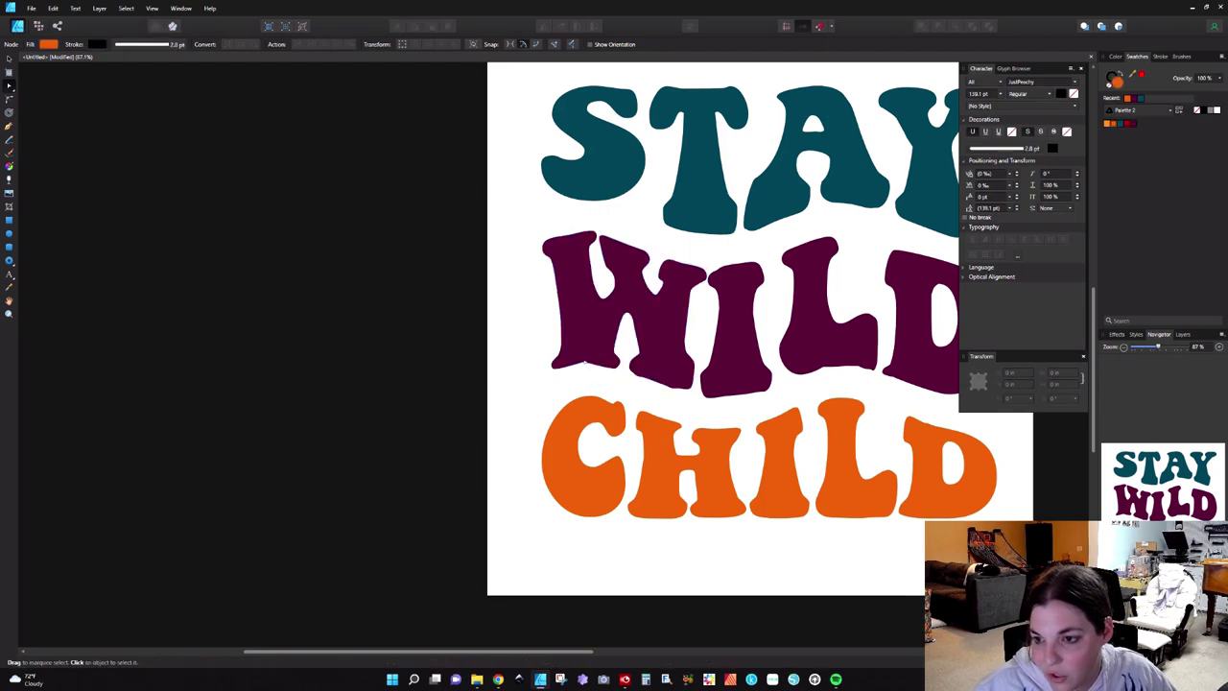
left_click(581, 363)
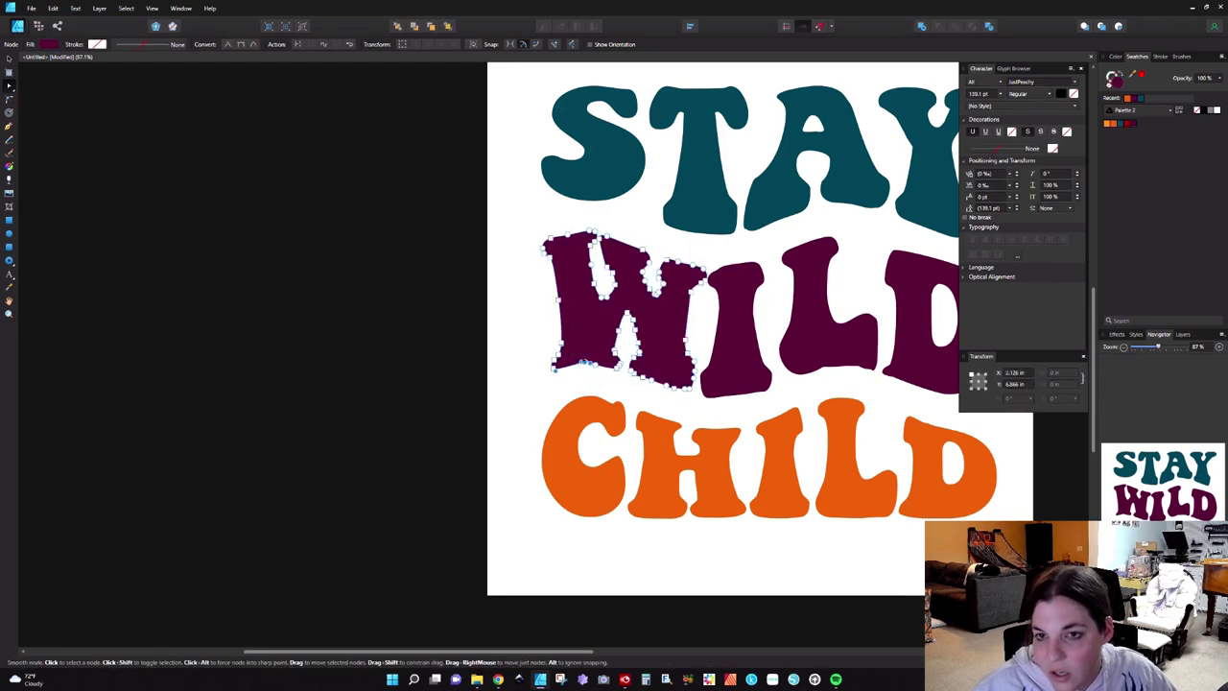
left_click(250, 45)
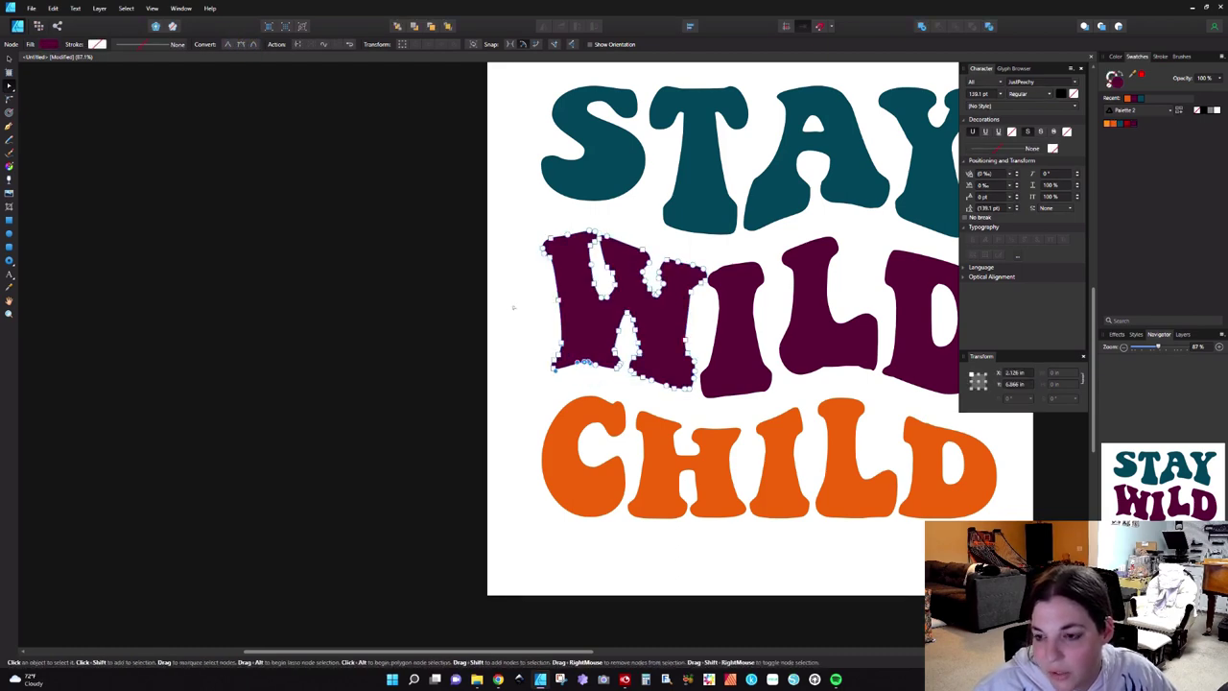
left_click(594, 403)
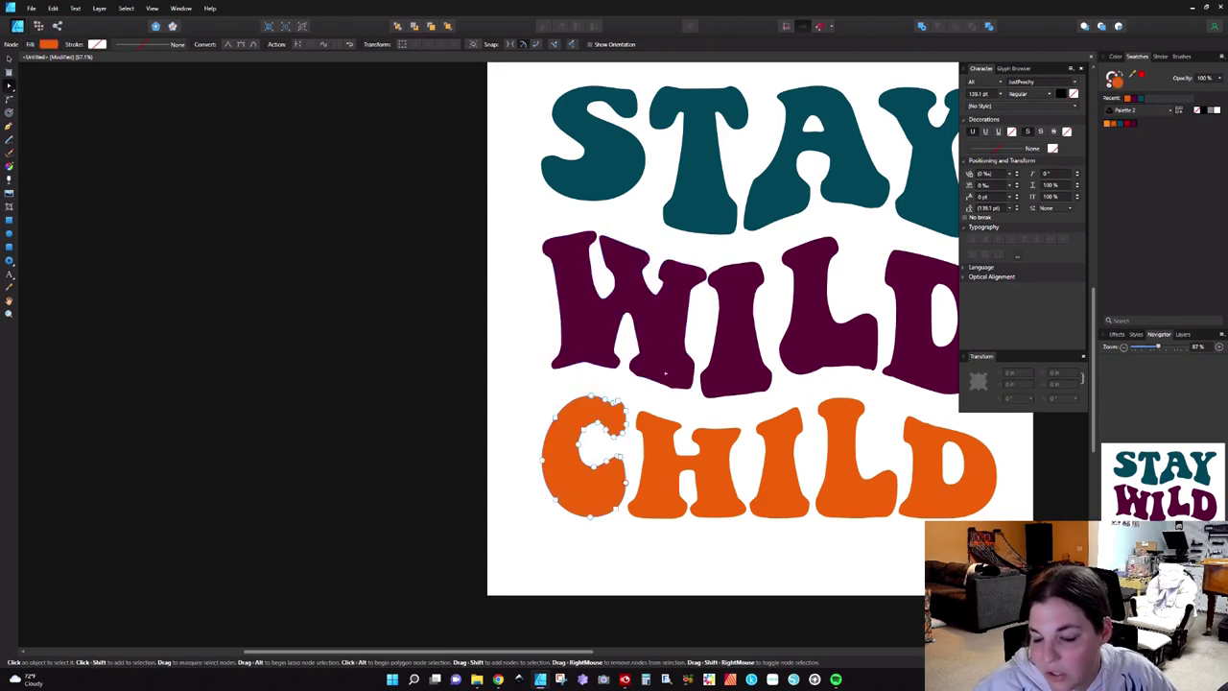
left_click(688, 408)
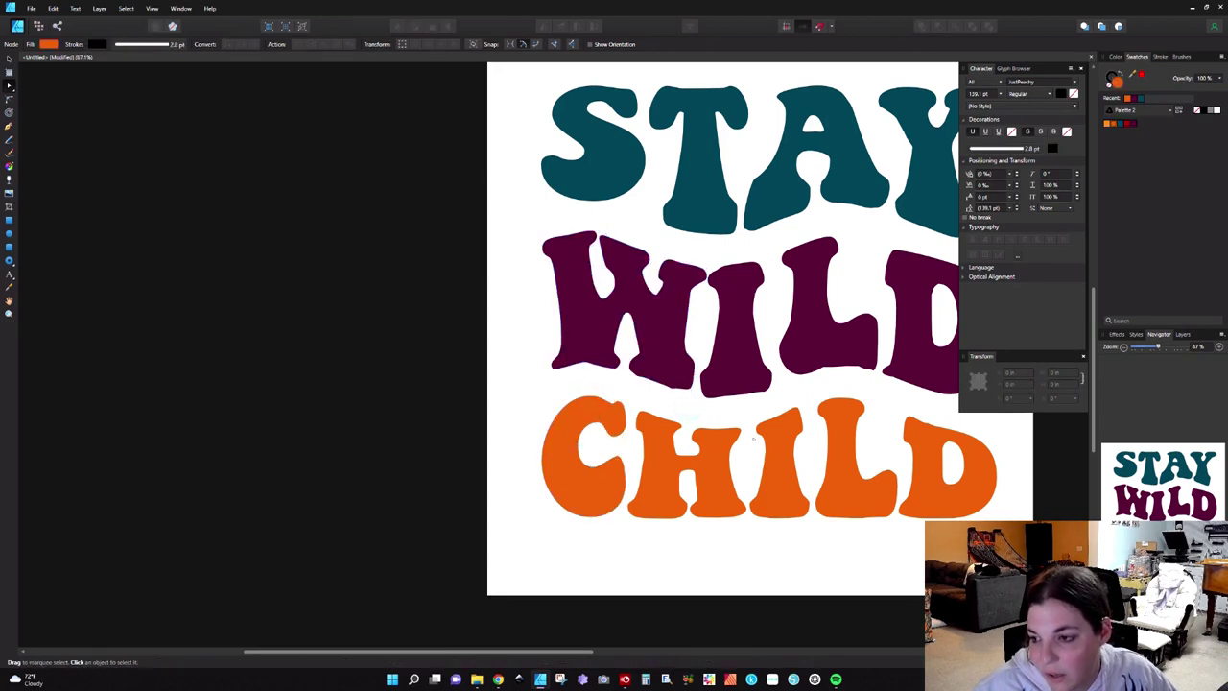